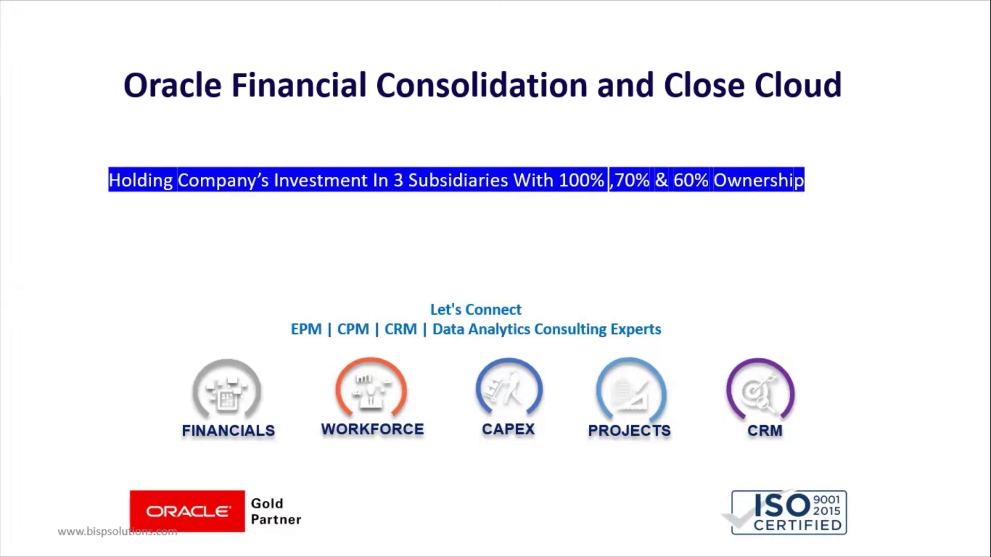
click(421, 102)
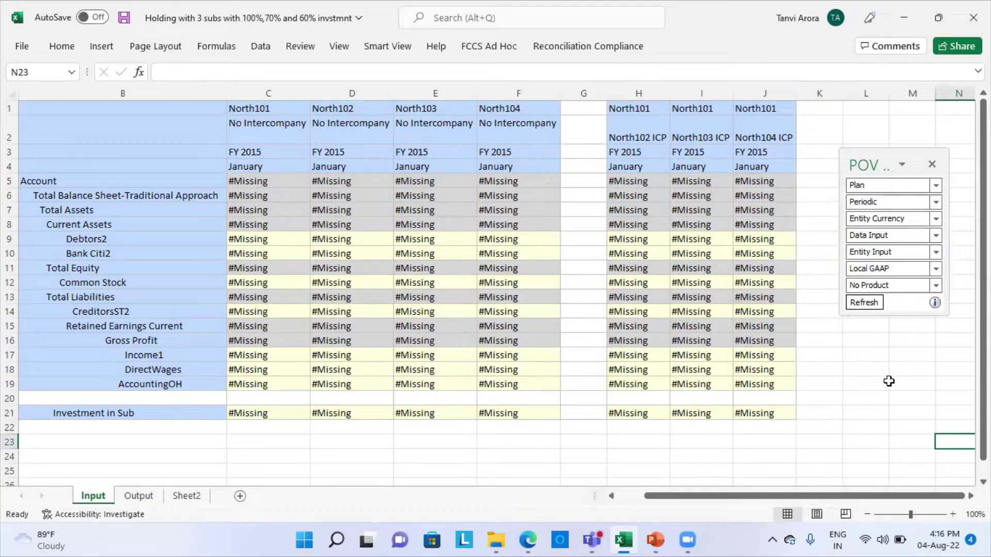
drag(708, 504, 611, 503)
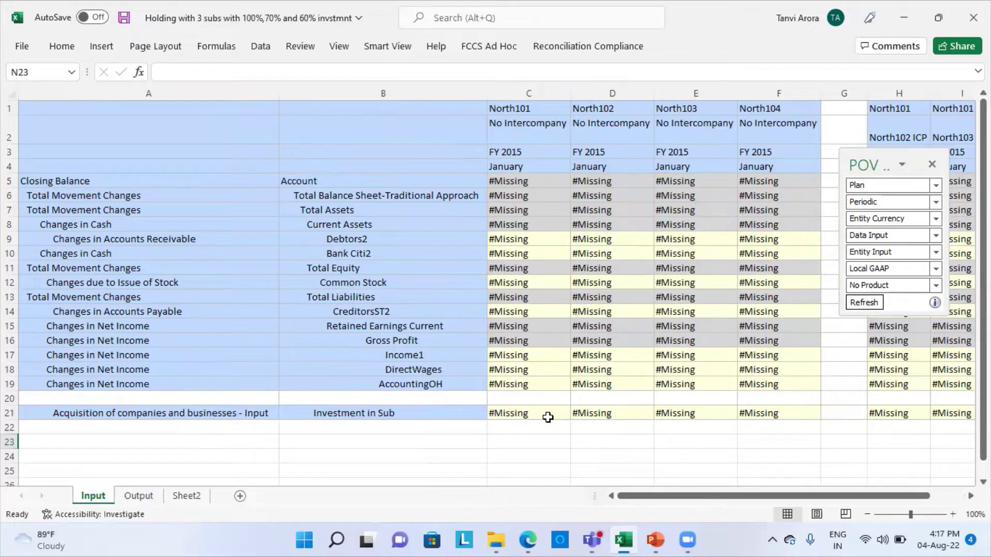
drag(777, 496, 805, 497)
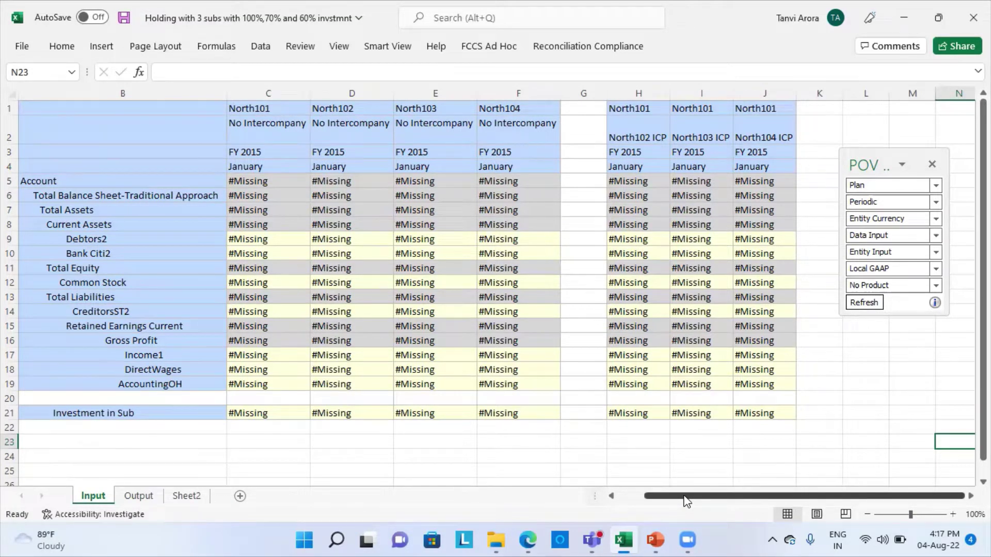
Enter the North101 No Intercompany current assets for January FY 2015: Debtors2 150000 and Bank Citi2 117000
drag(686, 502, 649, 494)
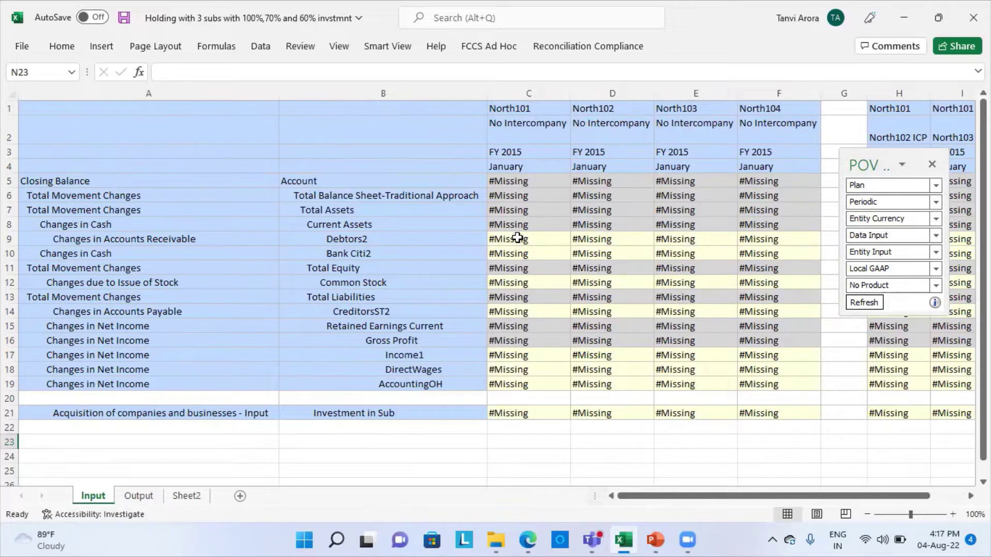
click(565, 239)
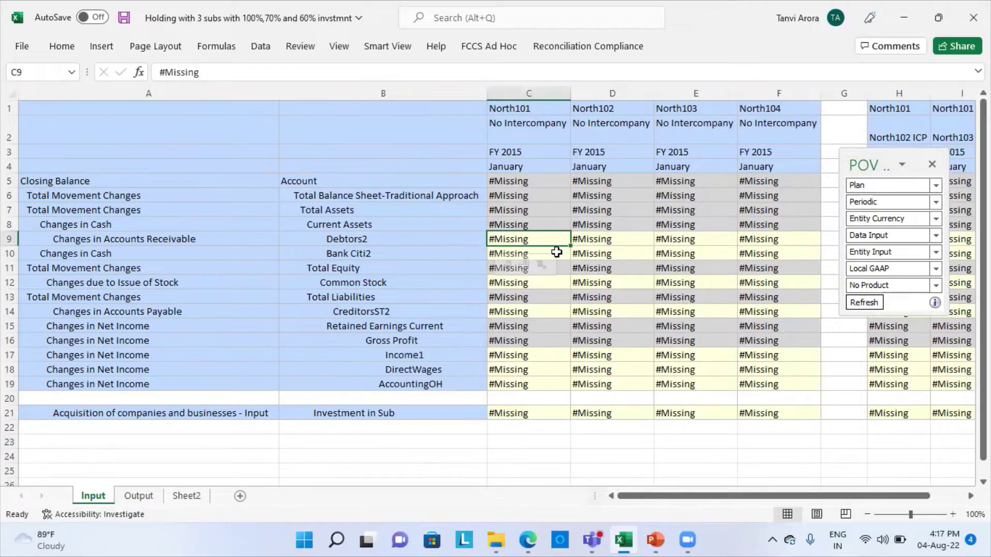
text(15000)
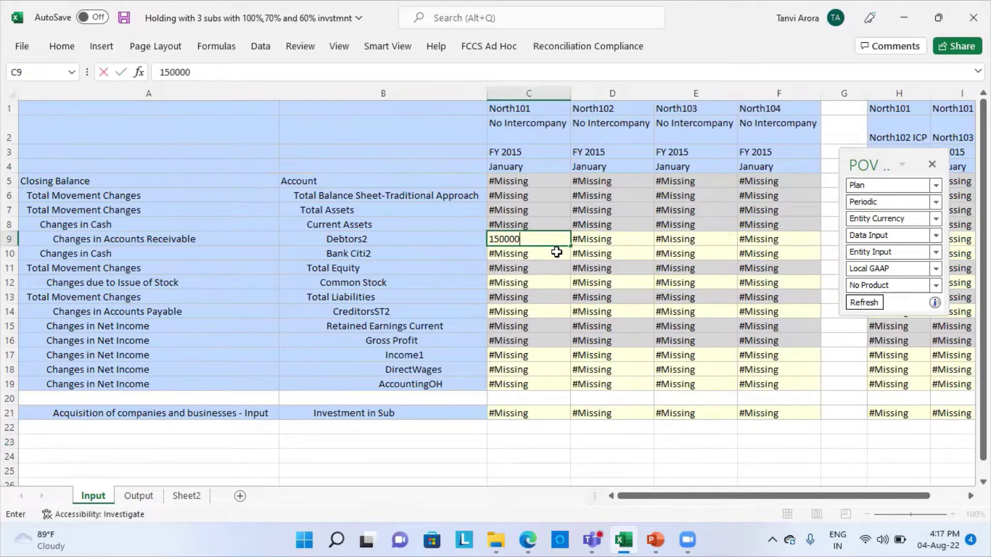
text(0)
key(Return)
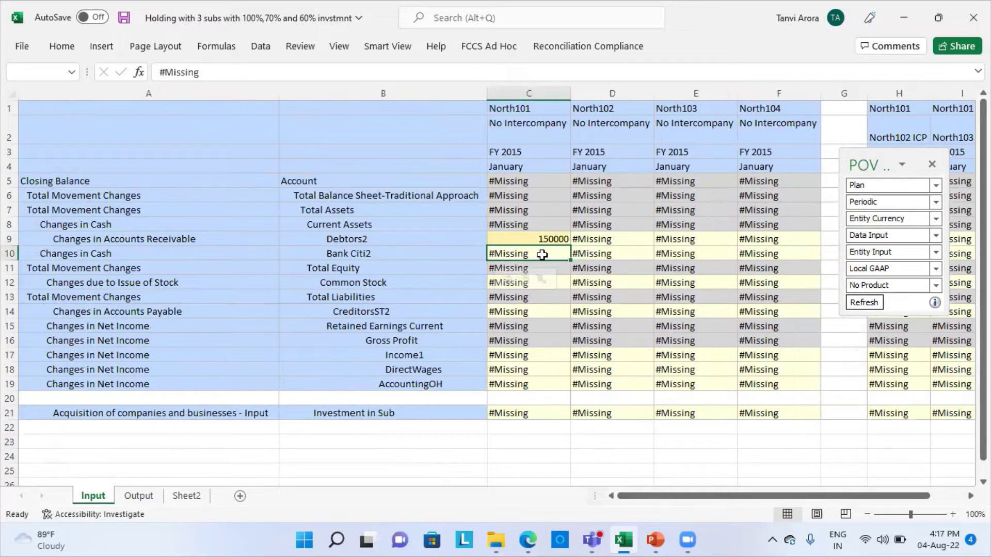
text(117)
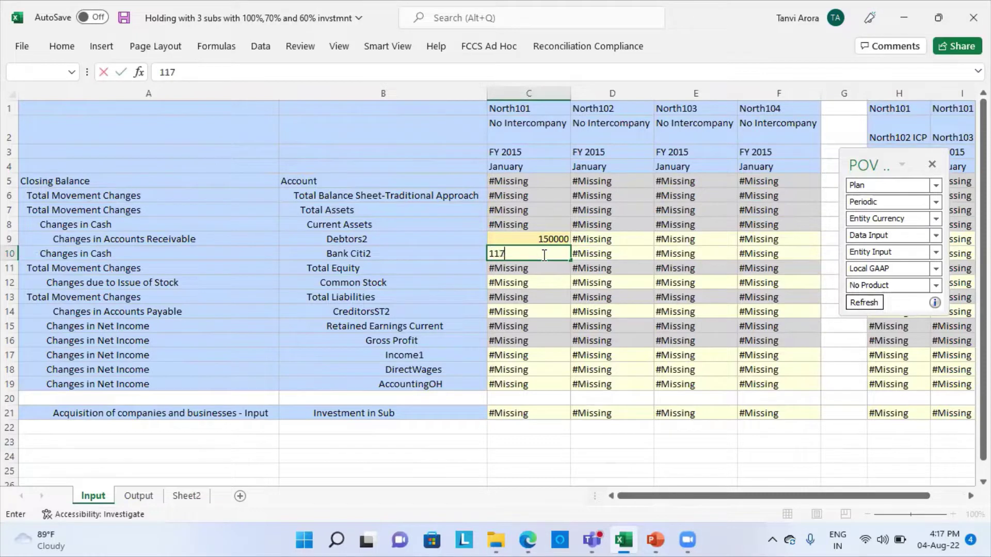
text(000)
Enter 200000 for Common Stock and 45000 for CreditorsST2 in the North101 No Intercompany column
click(537, 285)
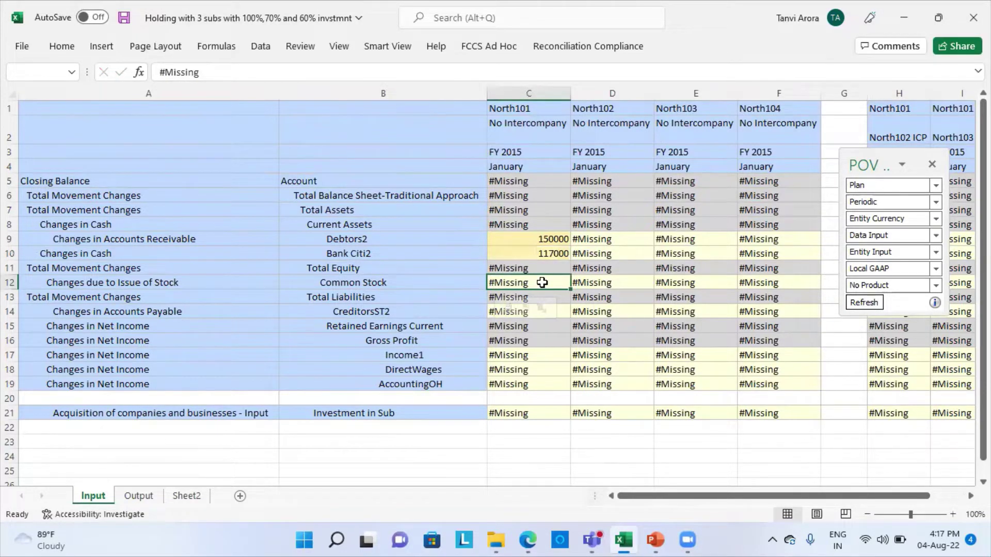
text(200000)
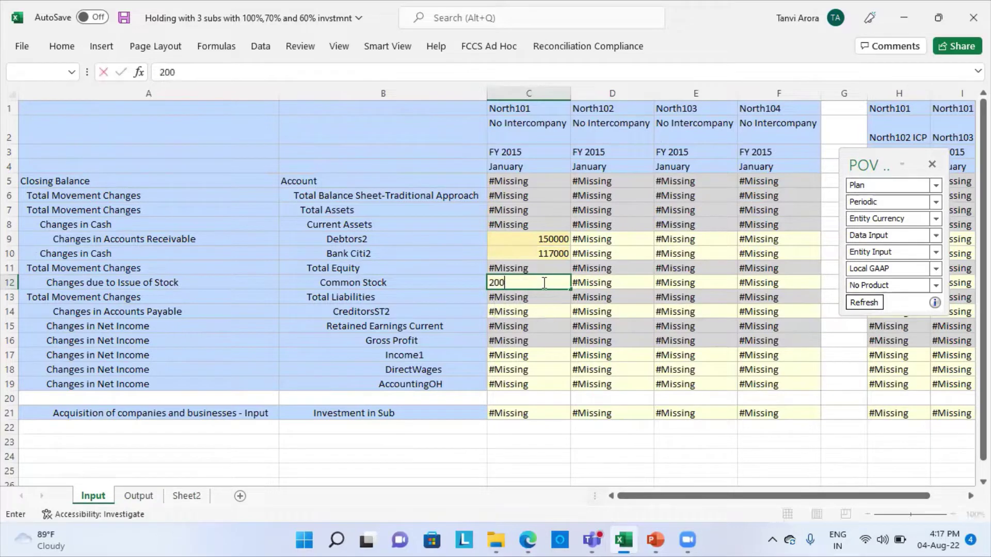
click(532, 310)
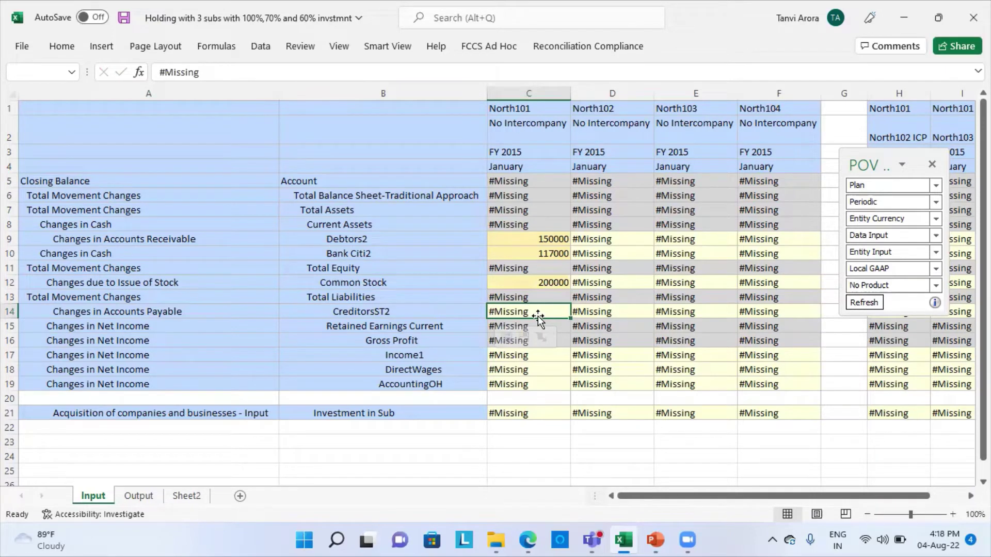
text(45000)
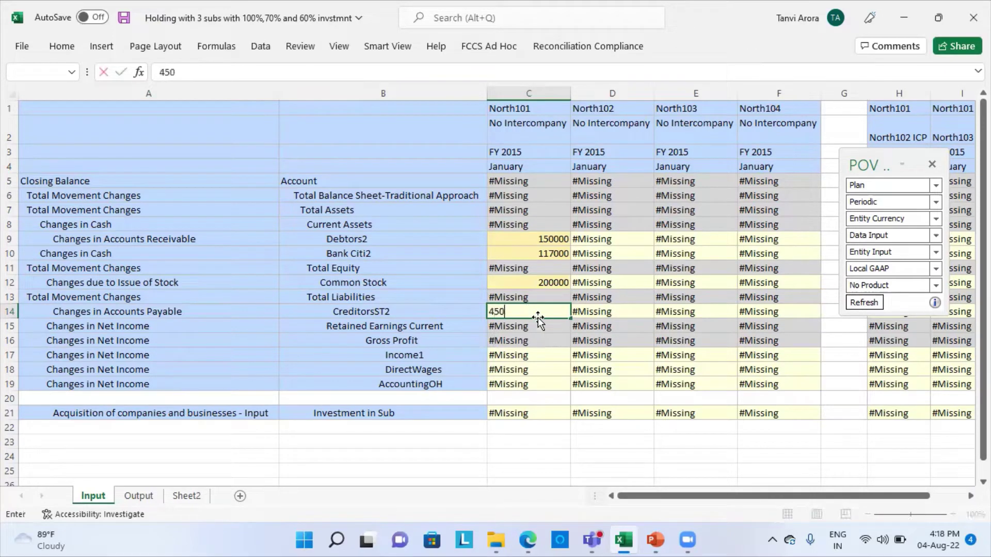
Fill in the North101 No Intercompany profit items: Income1 60000, DirectWages 20000 and AccountingOH 18000
click(540, 356)
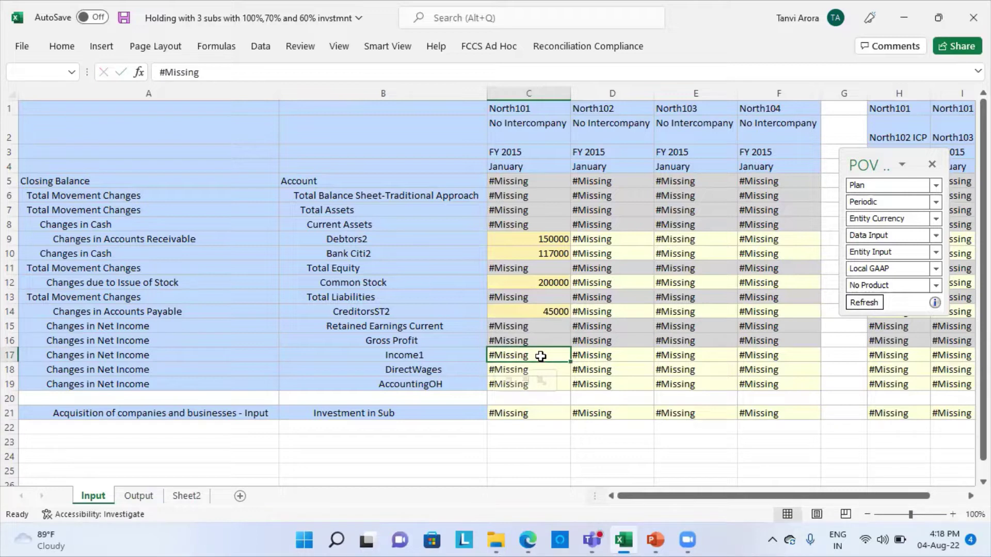
text(60000)
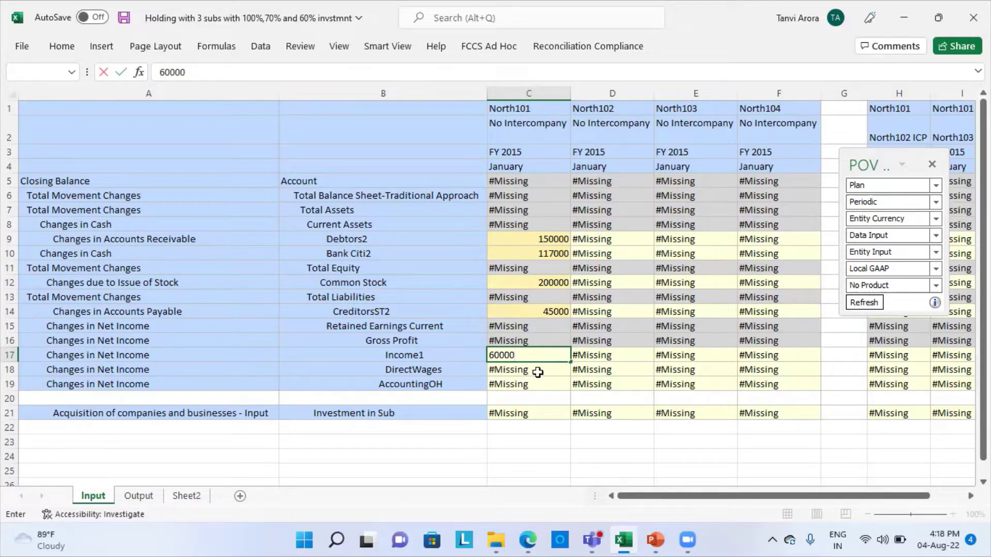
click(538, 372)
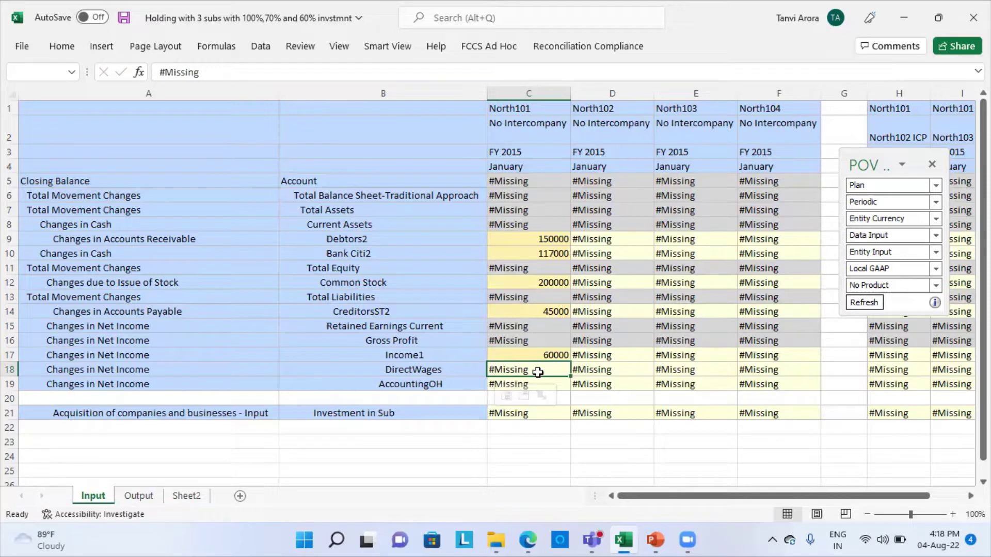
text(20000)
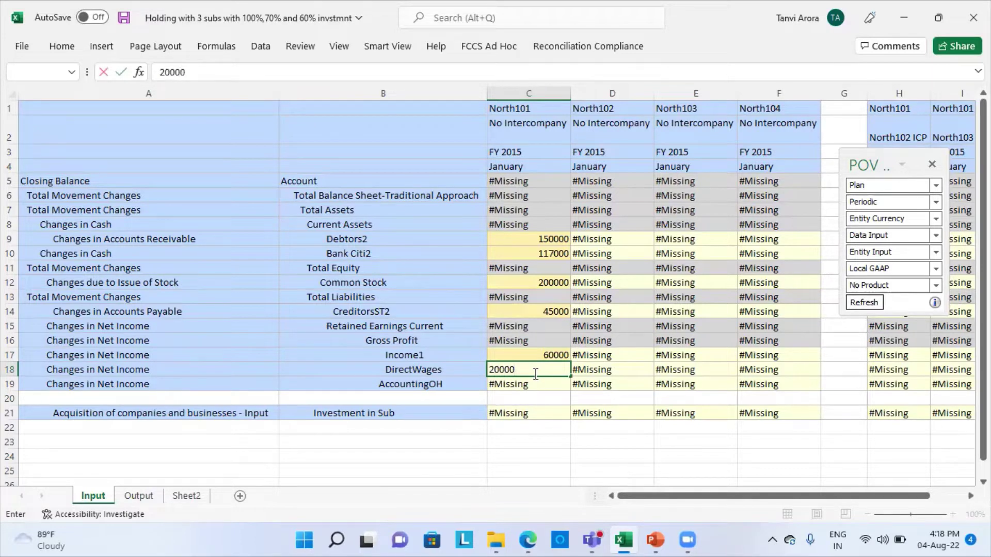
click(526, 384)
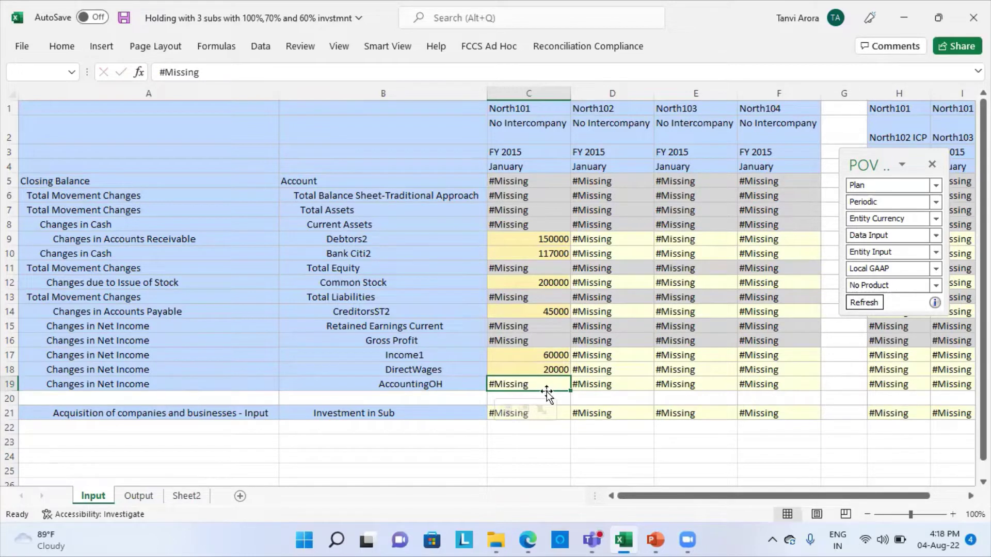
text(18000)
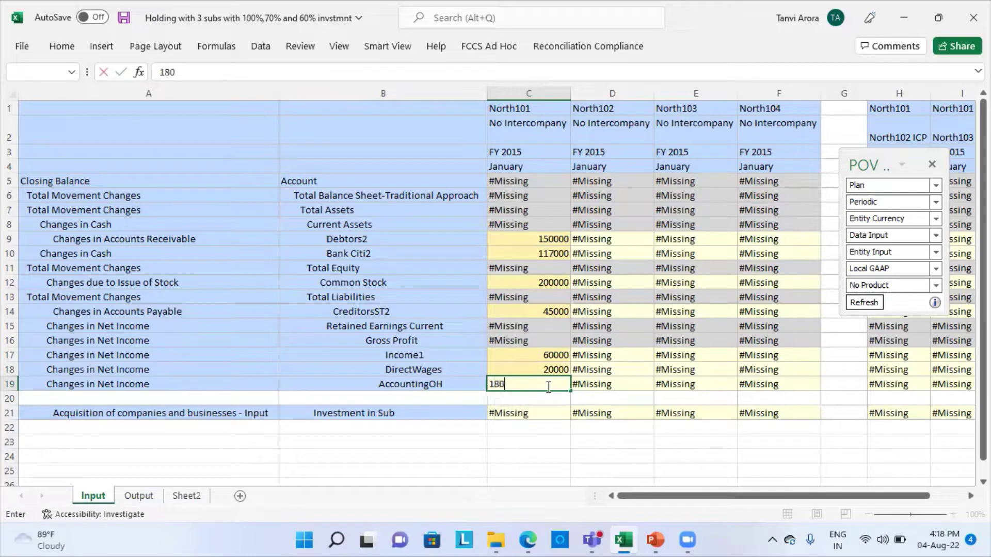
Submit the entered North101 data through Smart View
click(454, 161)
click(390, 49)
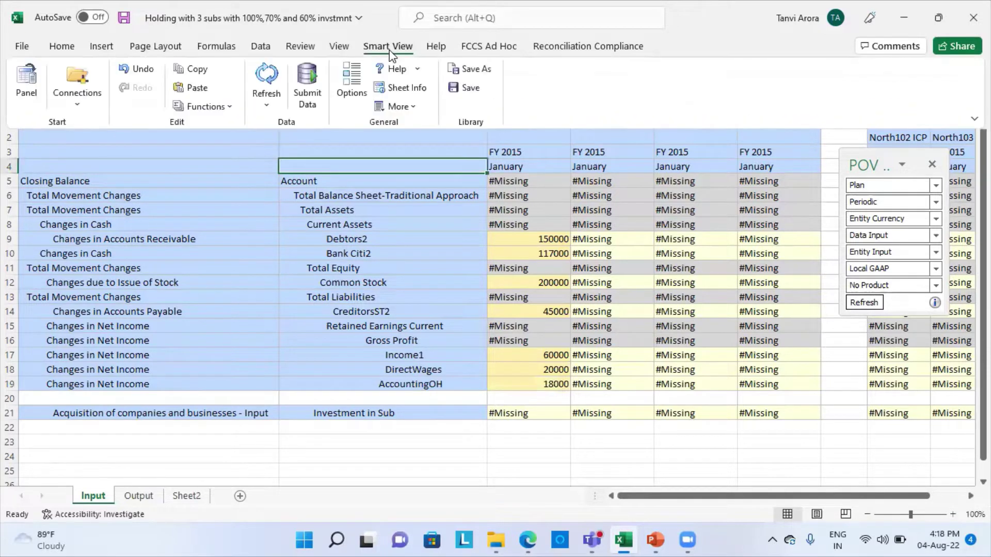
click(307, 81)
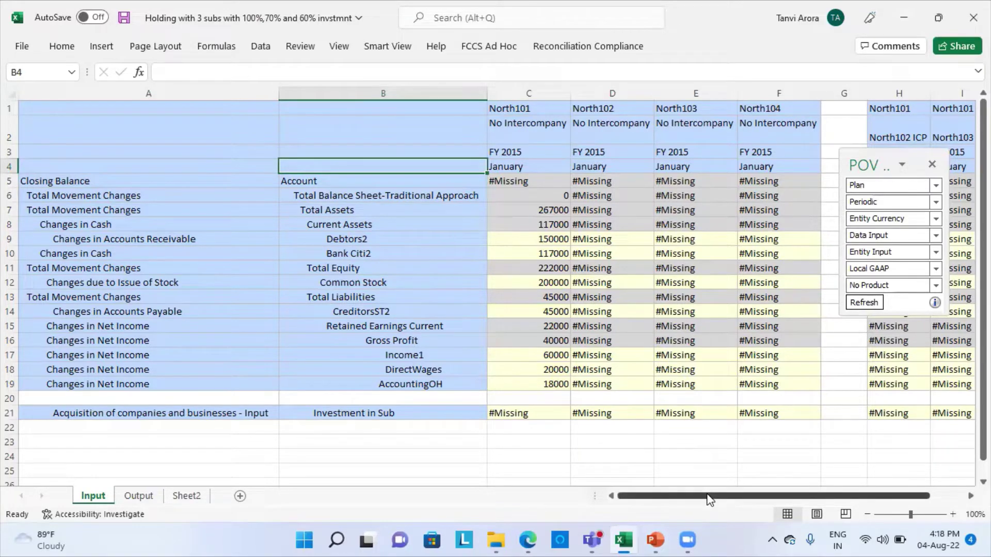
Enter the North102 No Intercompany current assets: Debtors2 180000 and Bank Citi2 150000
drag(709, 498, 741, 499)
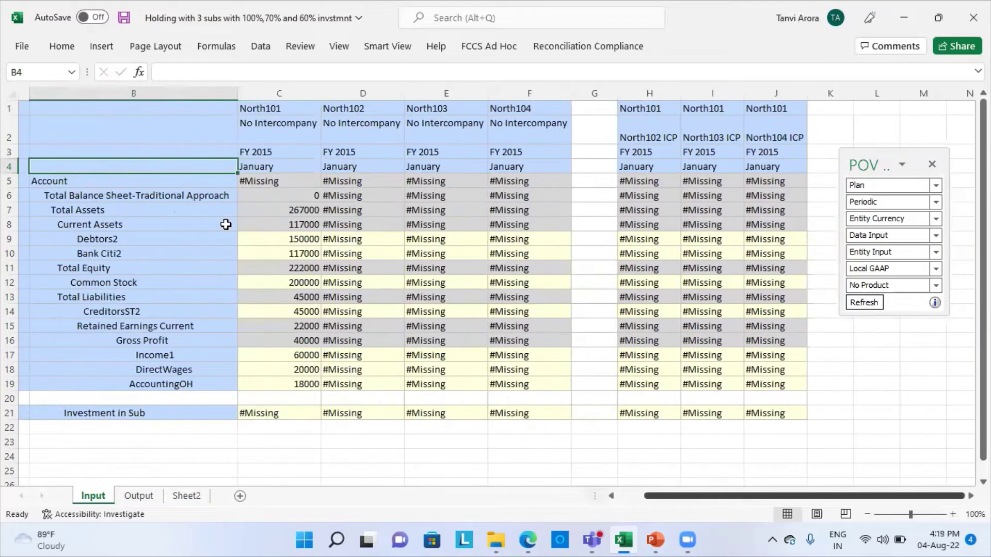
click(348, 238)
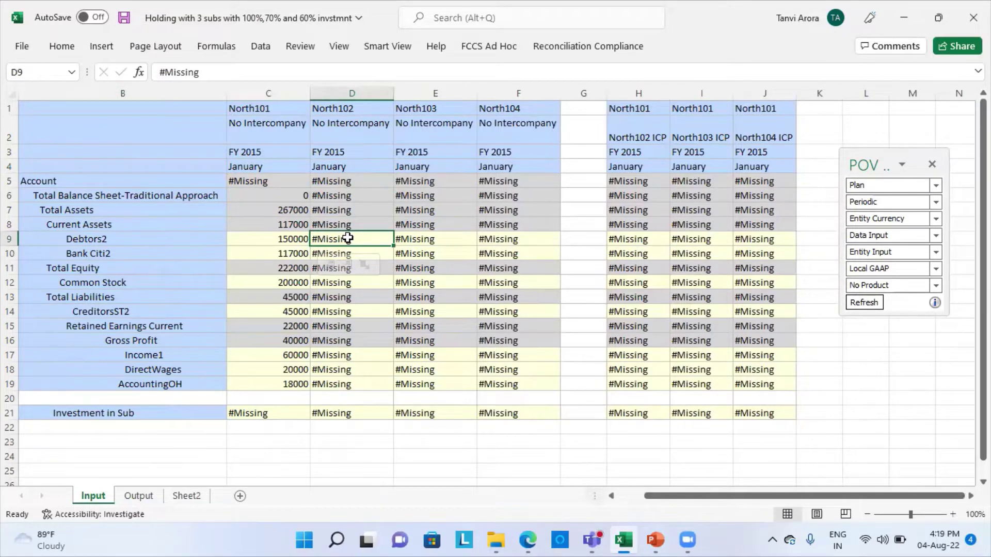
text(180000)
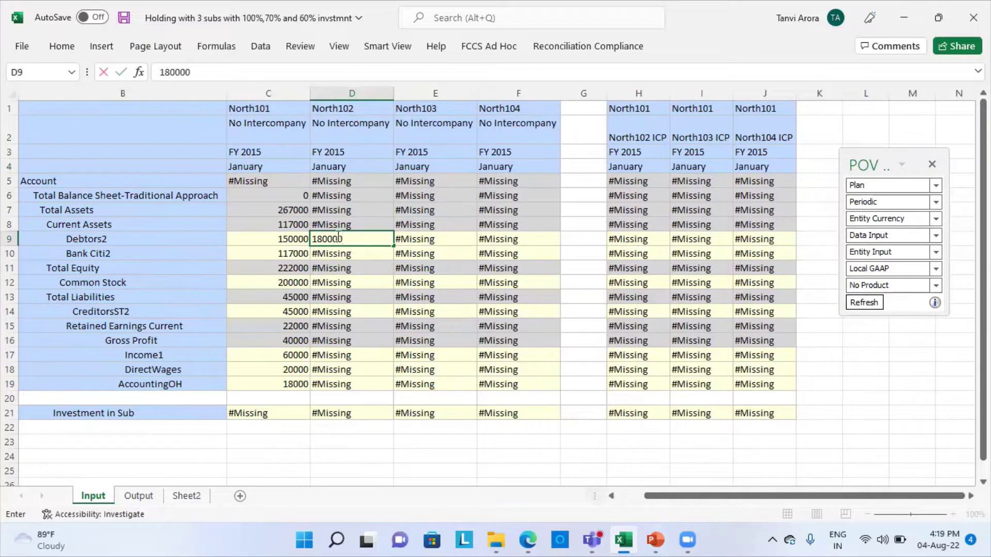
click(373, 258)
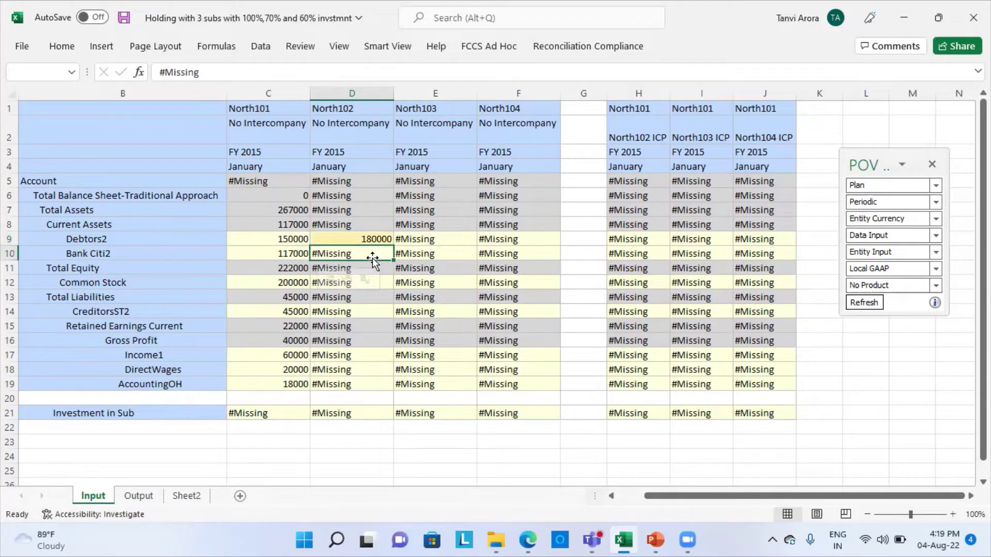
text(150000)
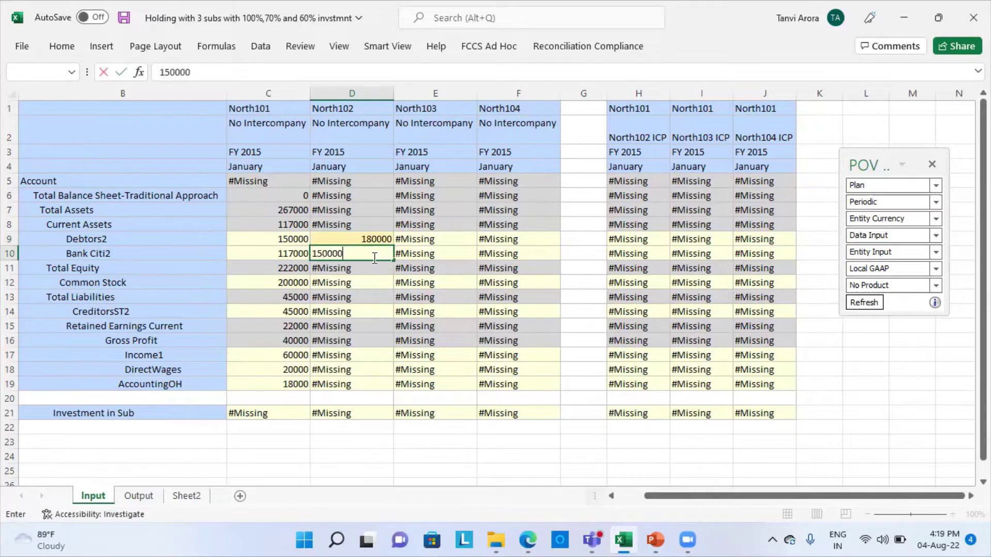
Enter 250000 for Common Stock and 47000 for CreditorsST2 in the North102 column
click(356, 285)
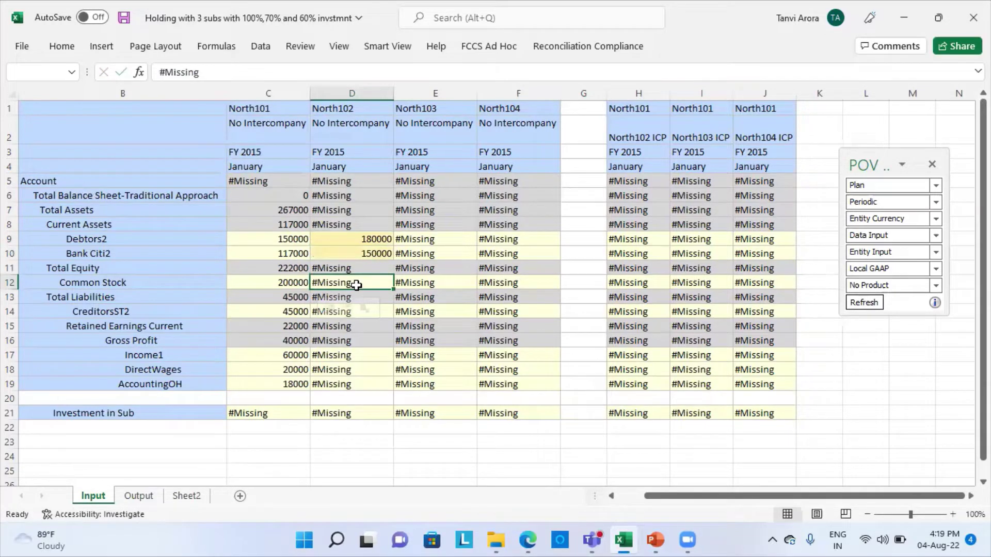
text(250000)
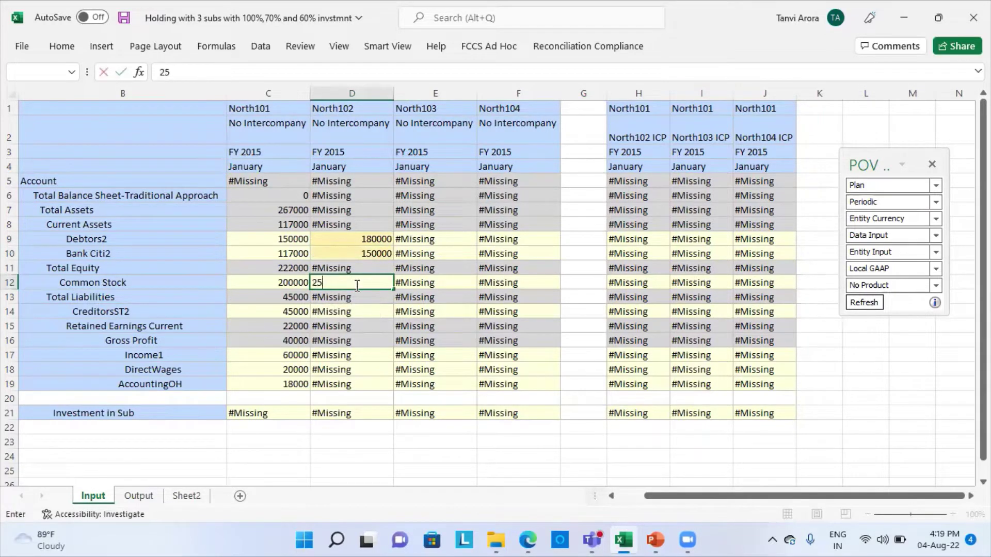
click(334, 313)
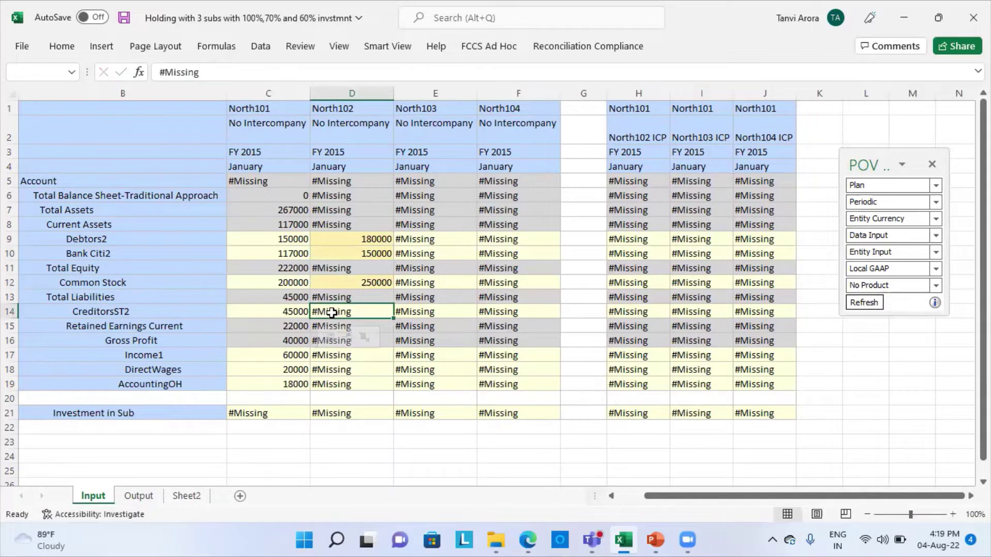
text(47000)
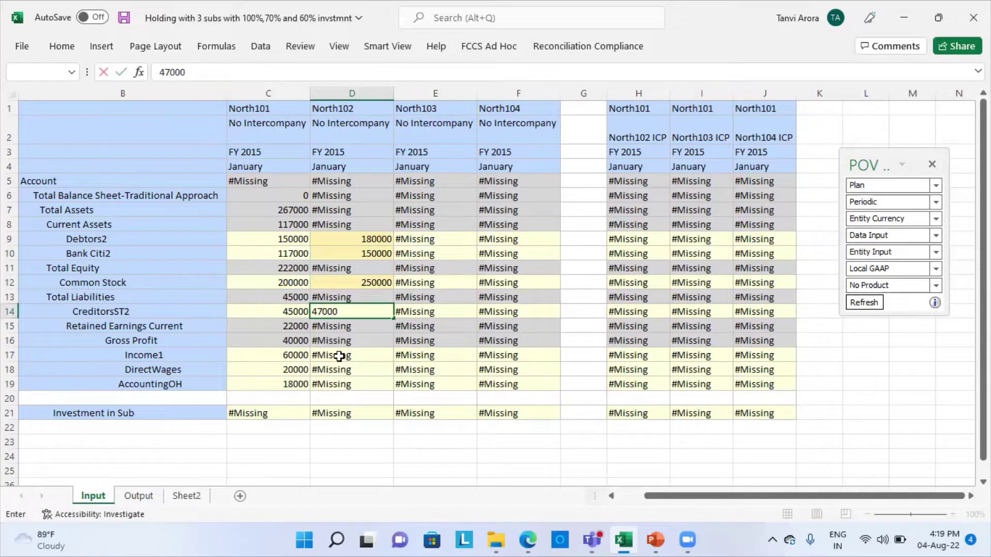
Fill in the North102 profit items: Income1 75000, DirectWages 22000 and AccountingOH 20000
click(339, 356)
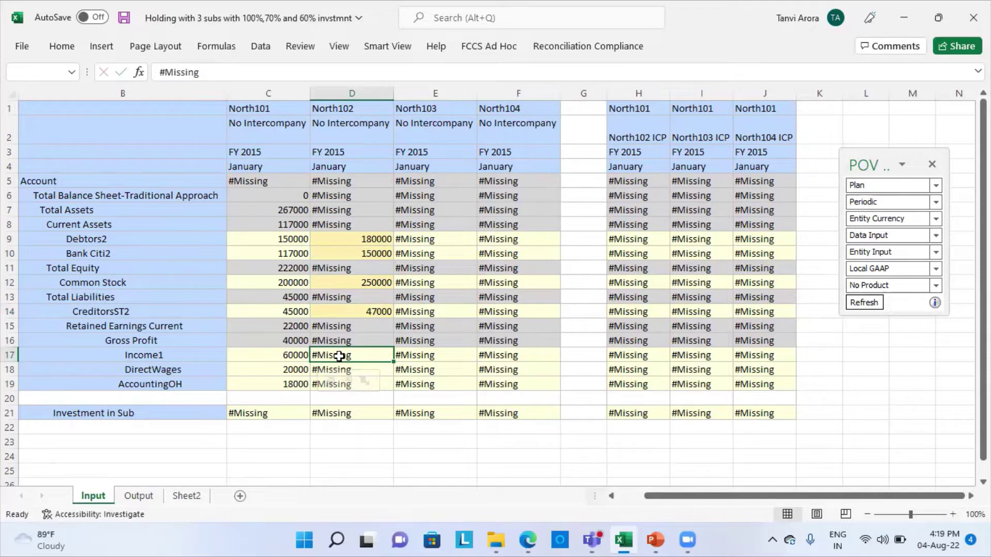
text(75000)
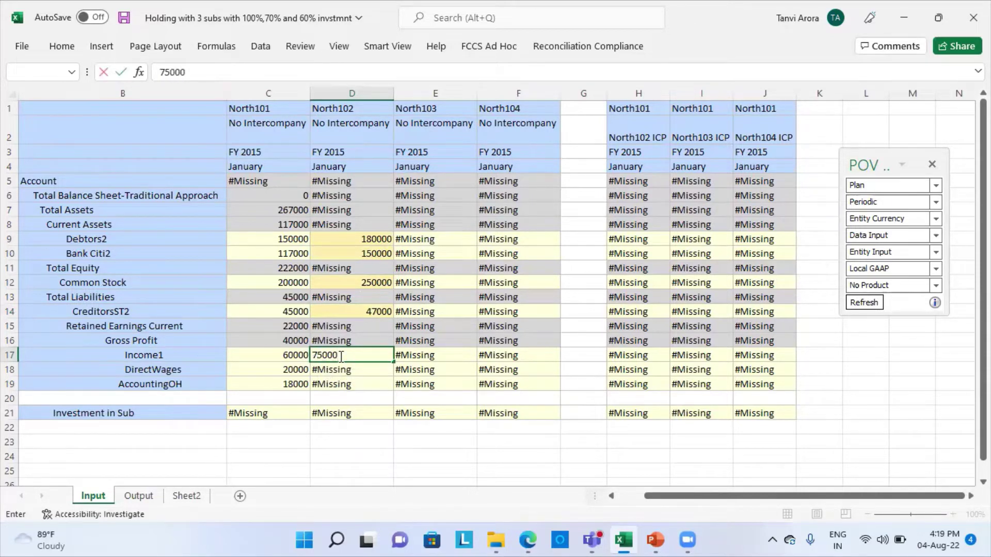
click(379, 368)
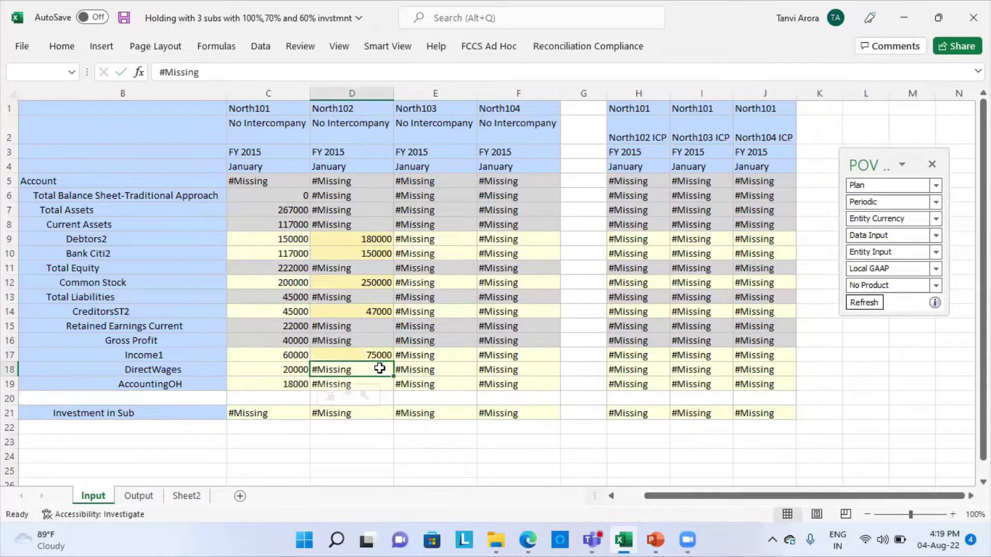
text(22000)
click(342, 387)
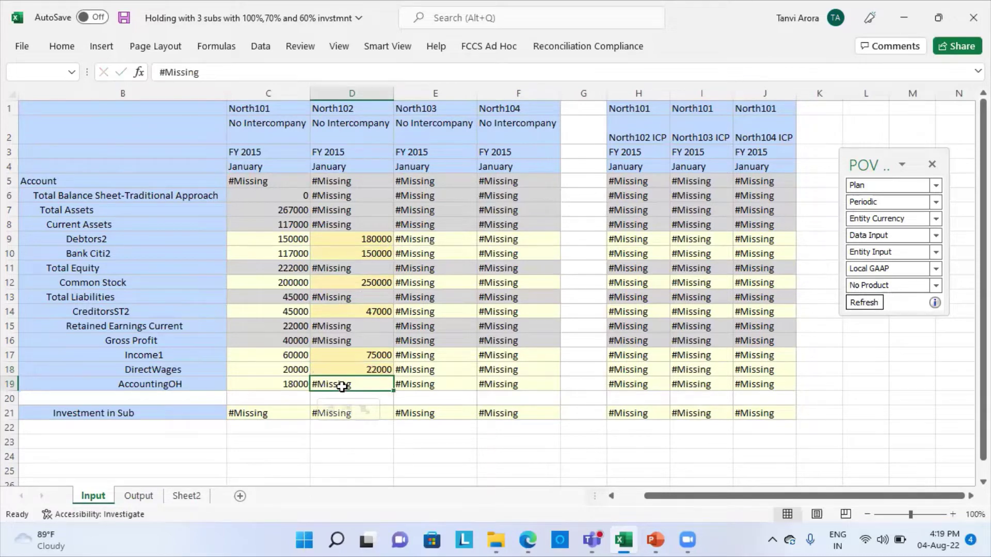
text(20000)
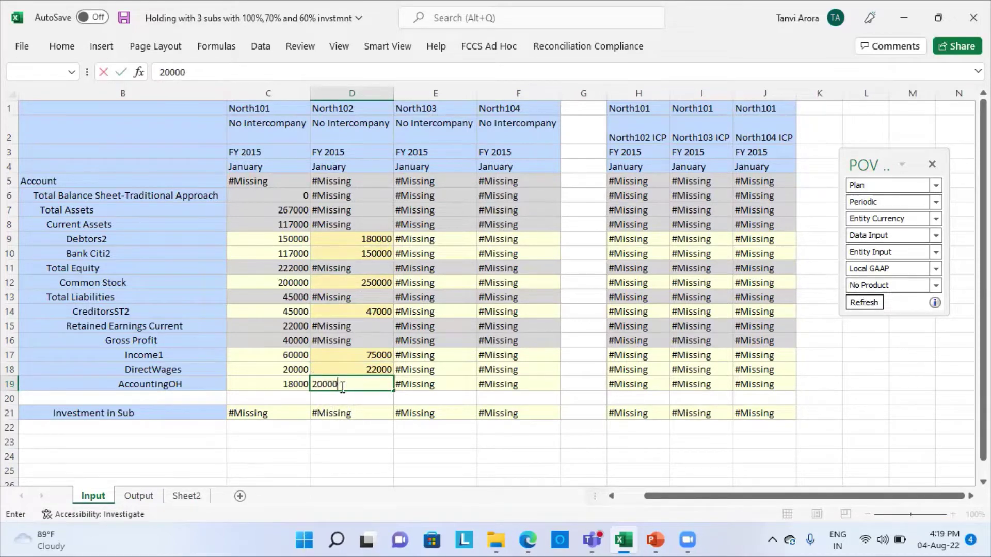
click(441, 467)
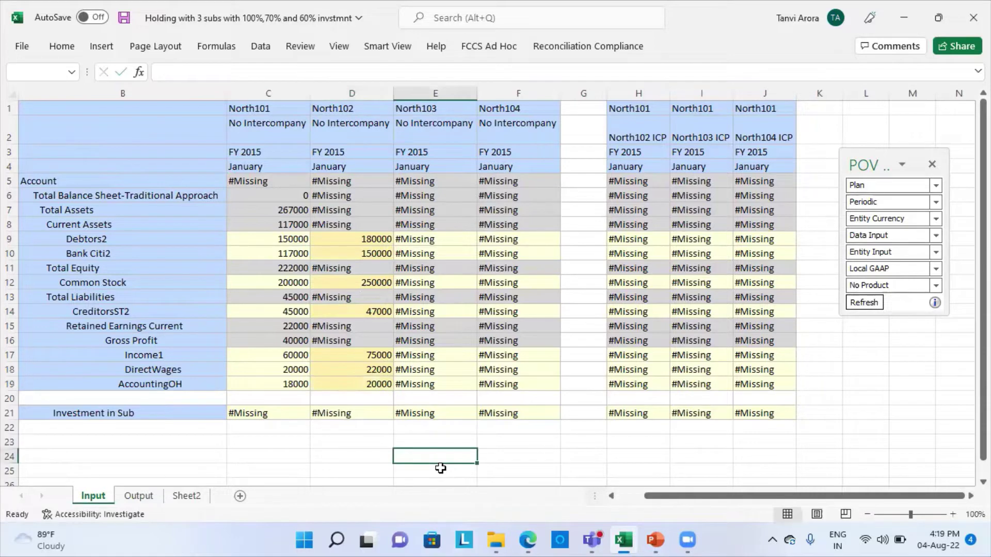
Submit the entered North102 data through Smart View
click(482, 47)
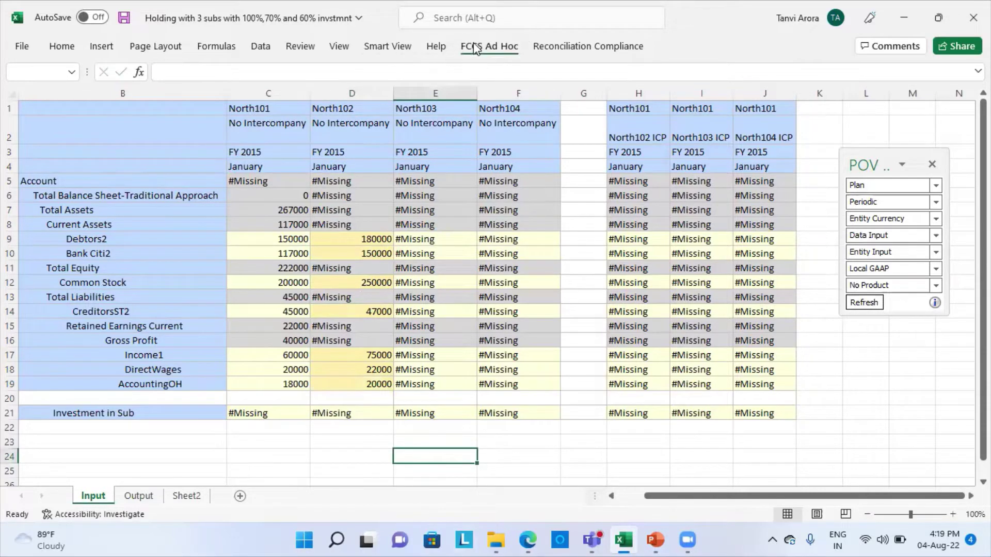
click(387, 46)
click(307, 92)
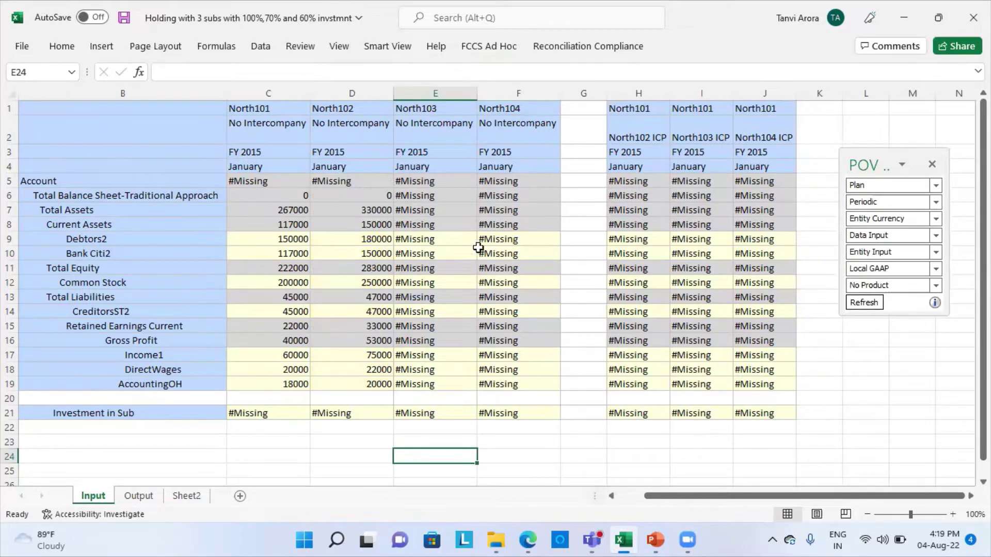
Enter the North103 No Intercompany current assets: Debtors2 90000 and Bank Citi2 185000
click(439, 243)
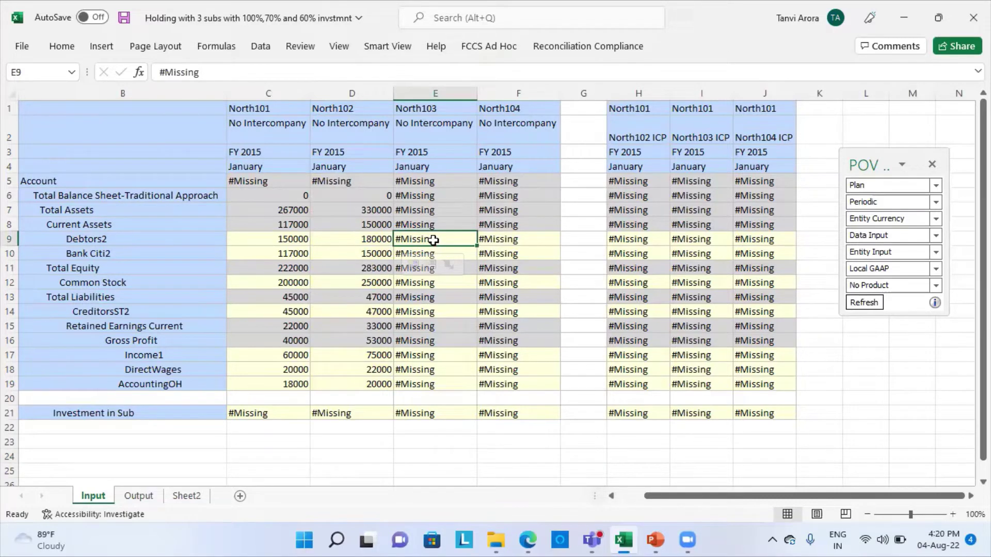
text(90000)
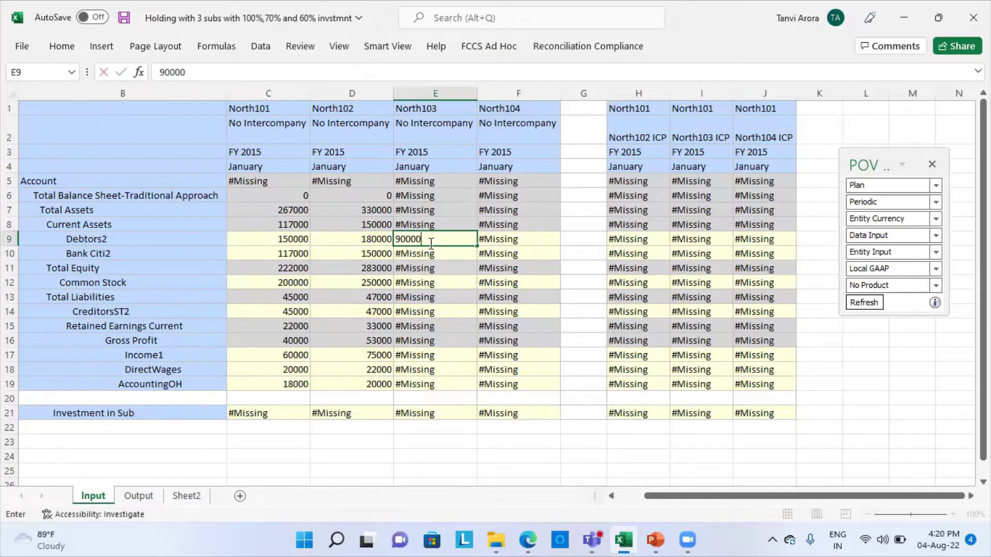
click(432, 258)
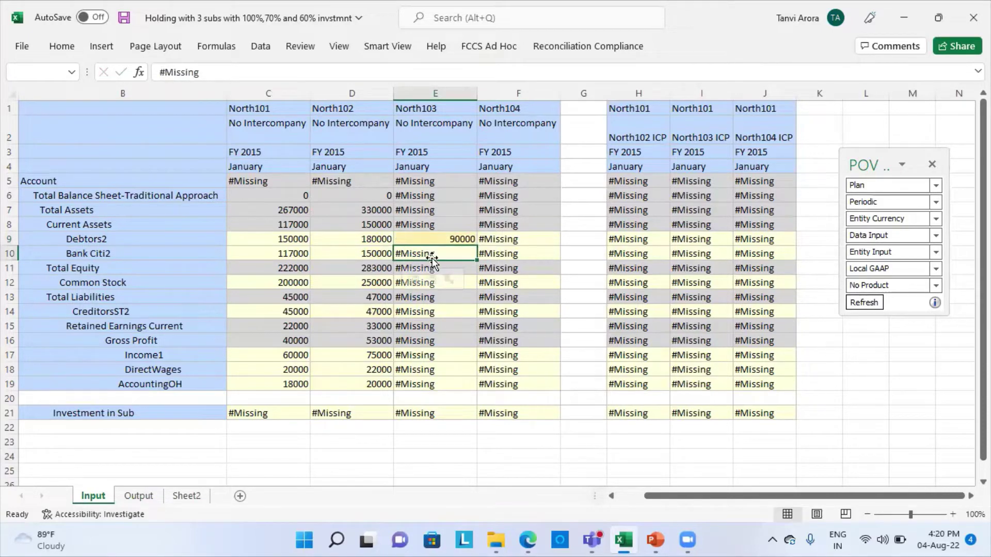
text(185000)
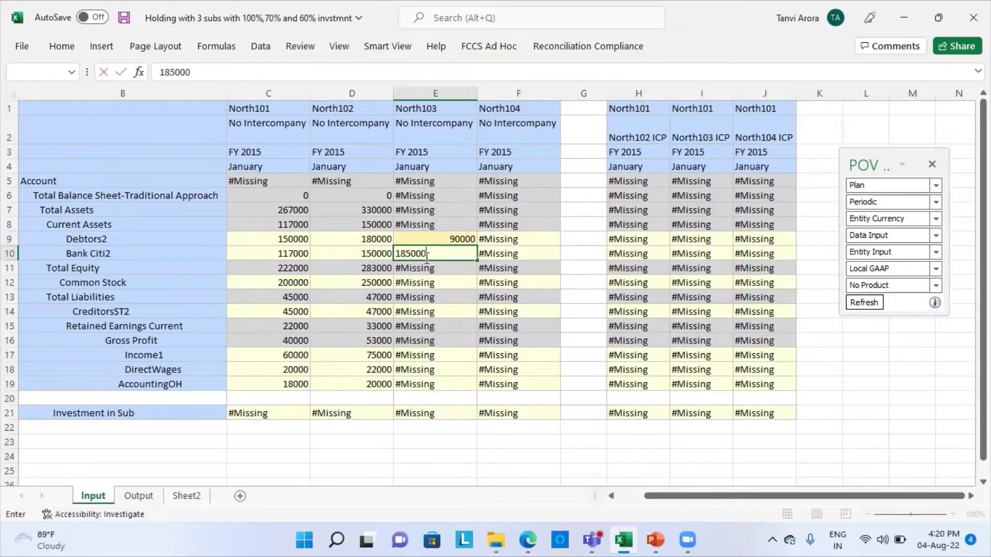
Enter 150000 for Common Stock and 120000 for CreditorsST2 in the North103 column
click(452, 284)
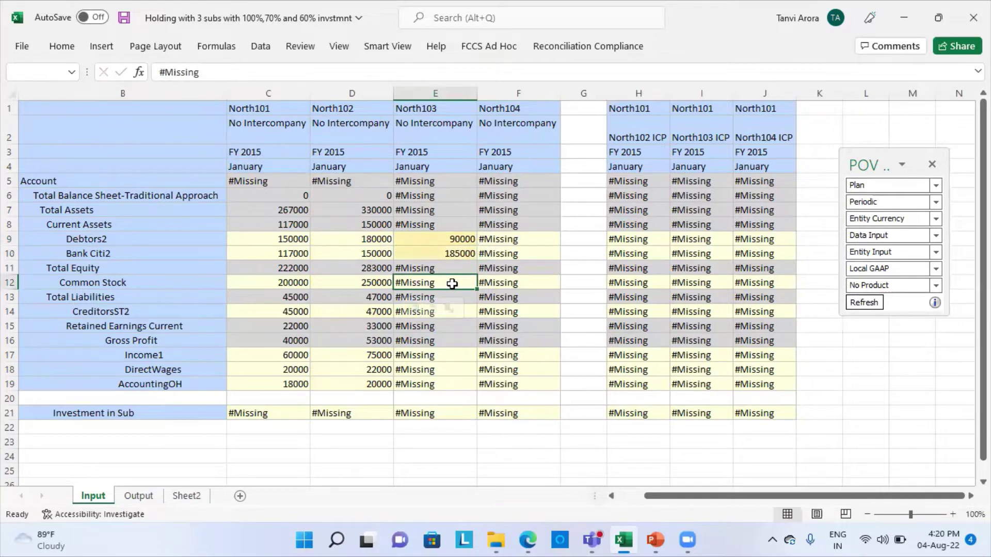
text(150000)
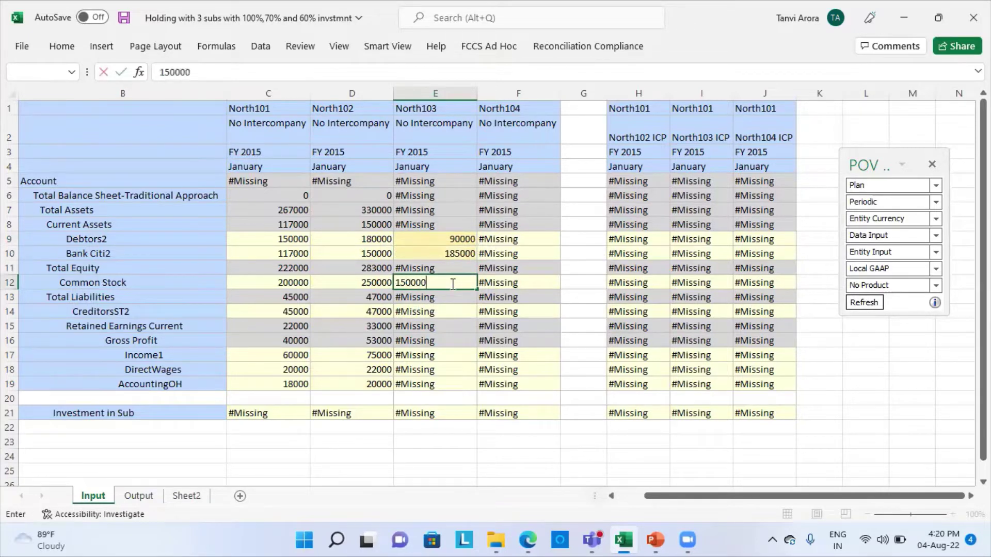
click(418, 313)
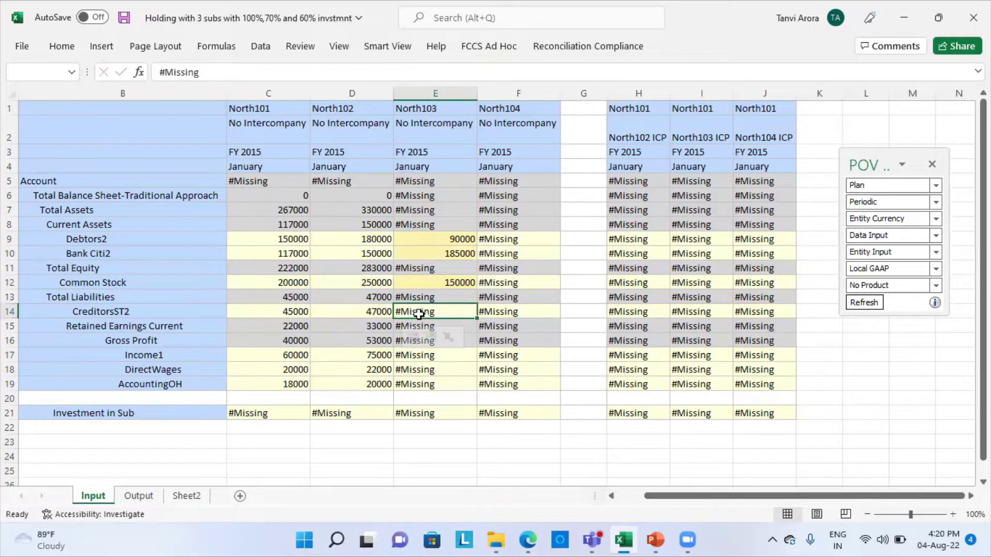
text(120000)
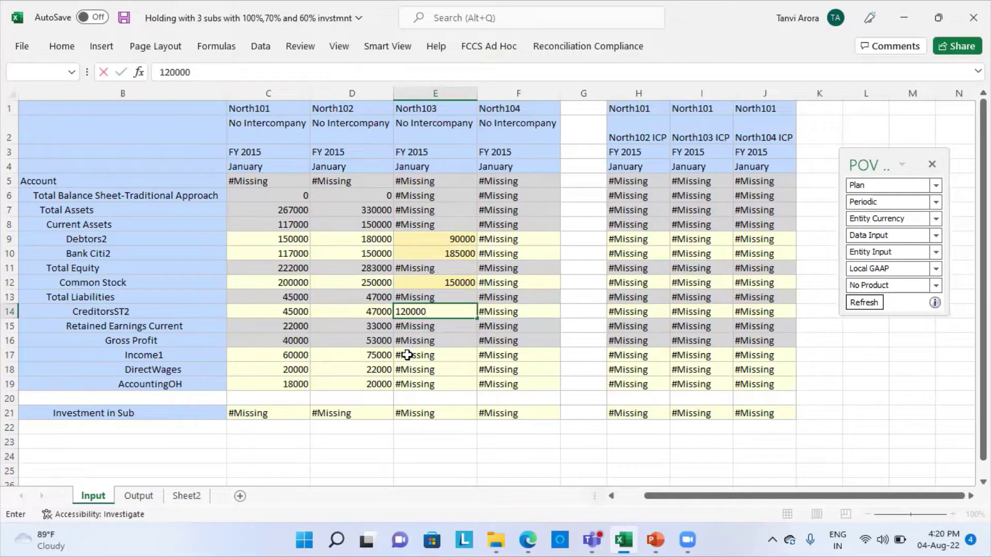
Fill in the North103 profit items, Income1 35000, DirectWages 17000 and AccountingOH 13000, and submit the data through Smart View
click(408, 354)
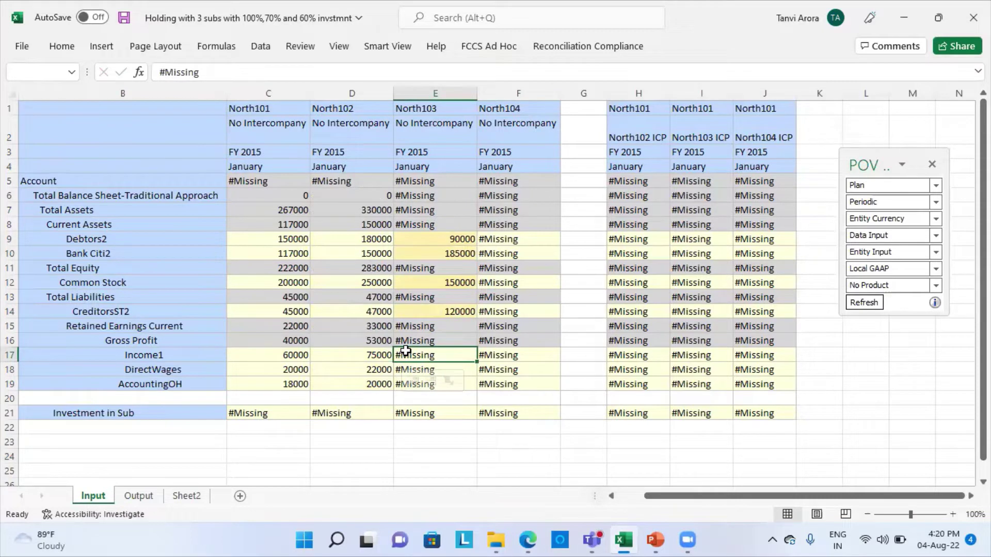
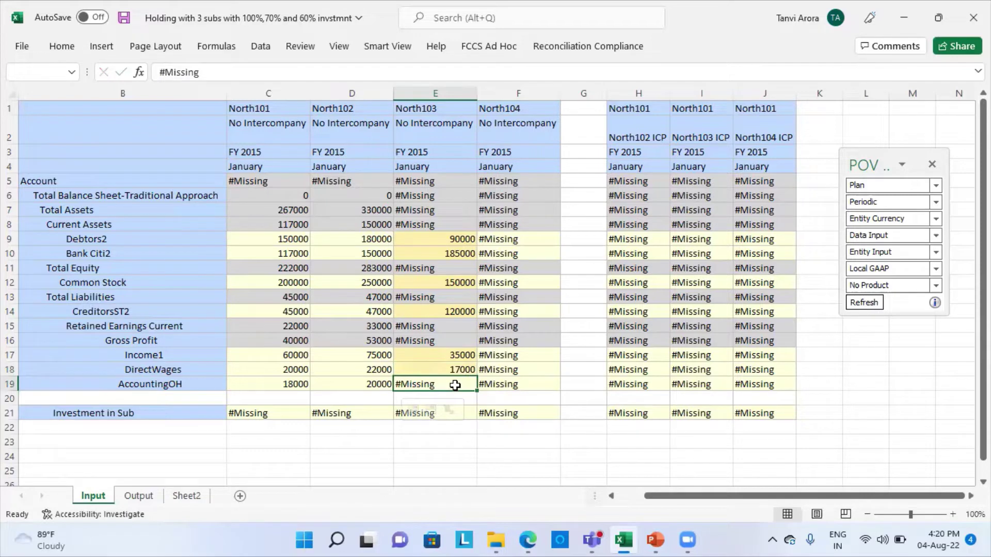
text(13000)
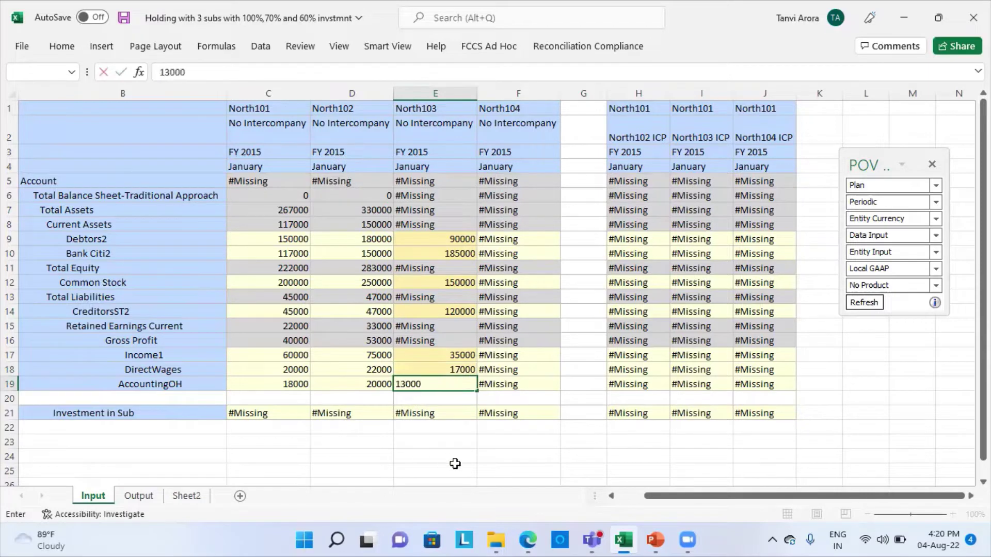
click(454, 464)
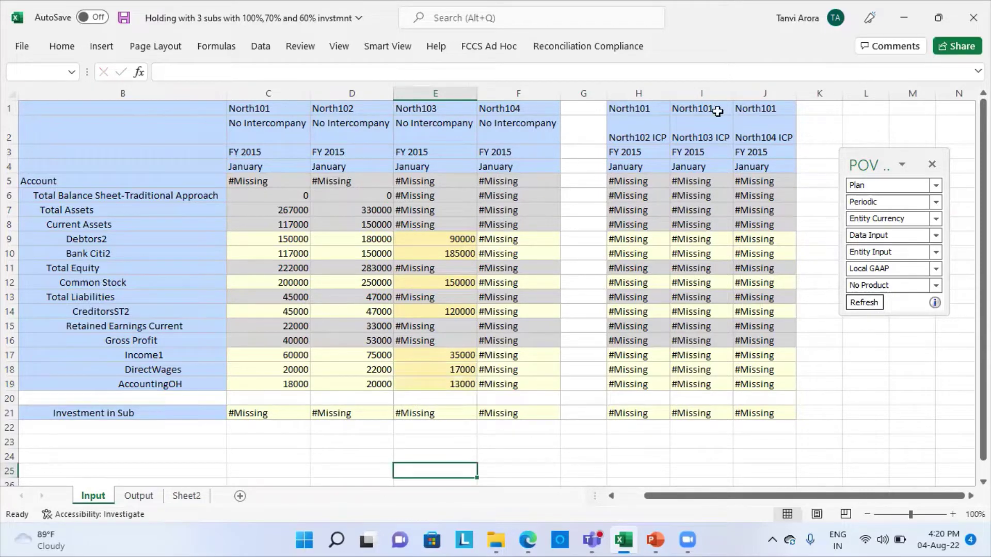
click(387, 46)
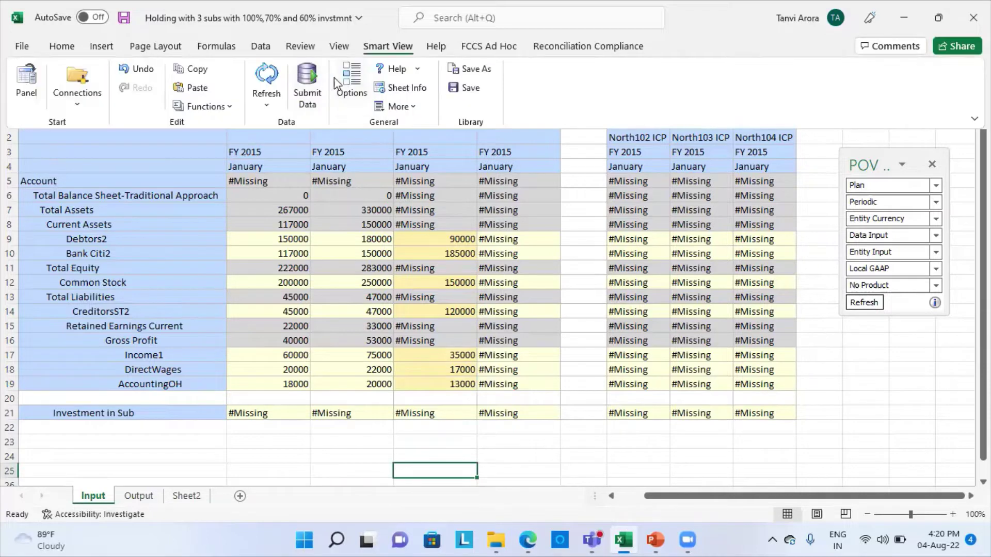
click(313, 83)
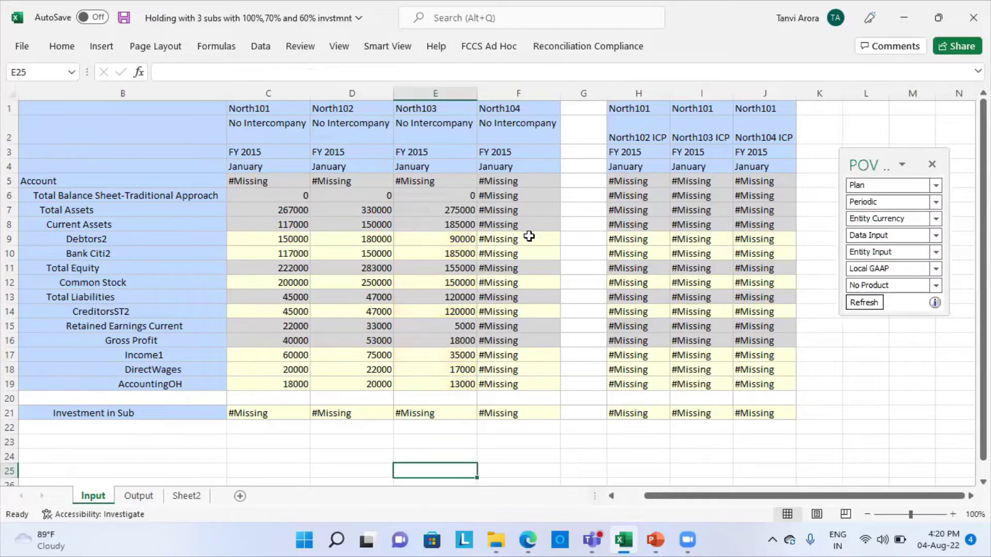
Enter the North104 No Intercompany current assets: Debtors2 200000 and Bank Citi2 135000
click(513, 237)
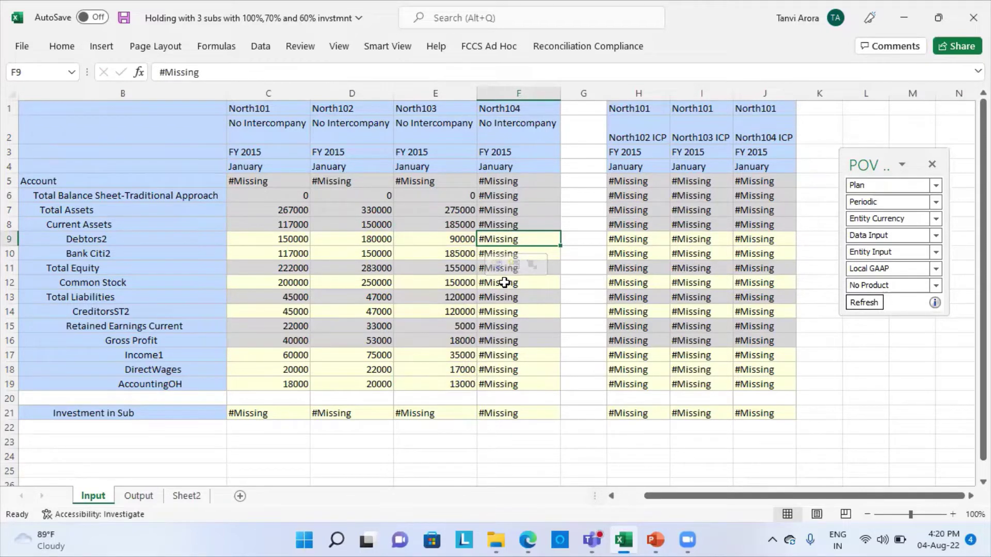
text(200000)
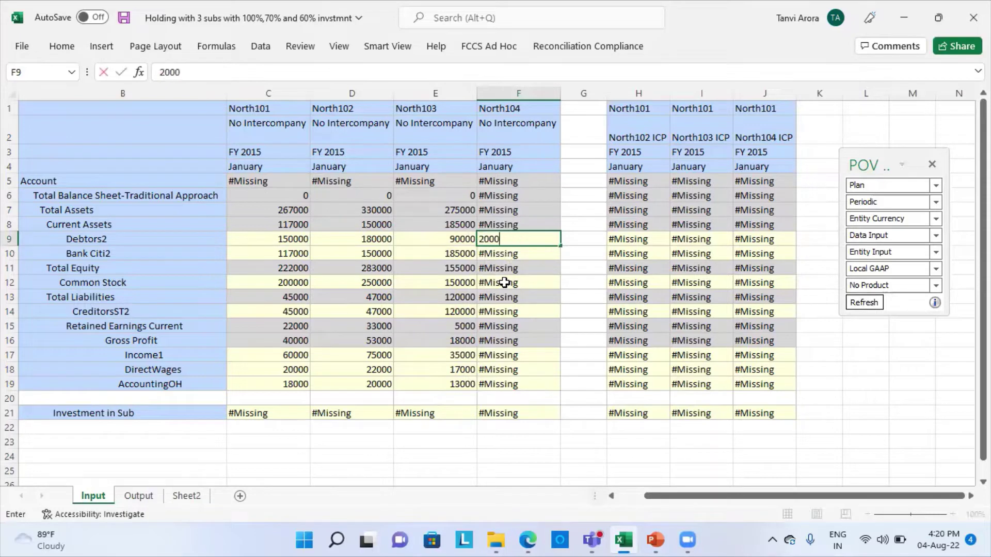
click(507, 253)
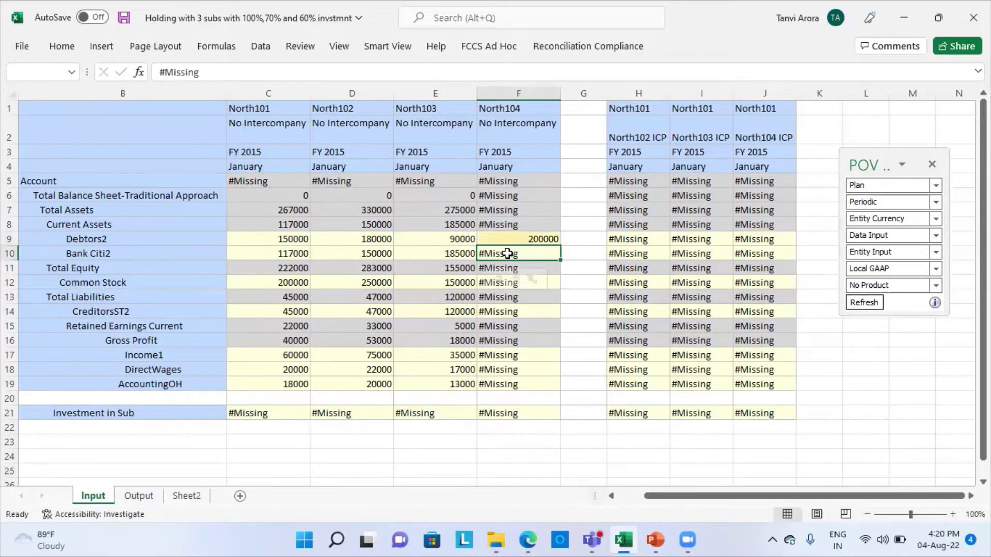
text(135000)
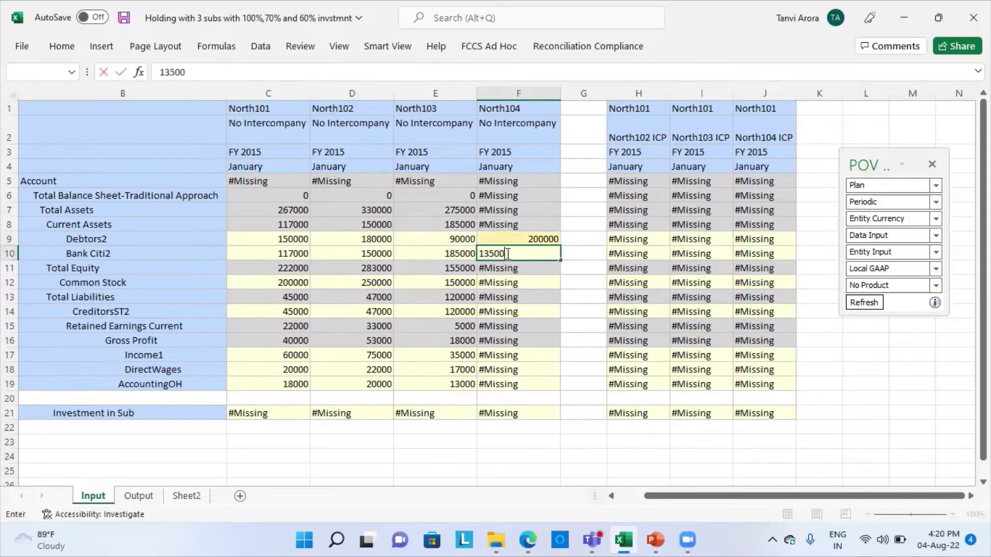
Enter 250000 for Common Stock and 80000 for CreditorsST2 in the North104 column
click(518, 282)
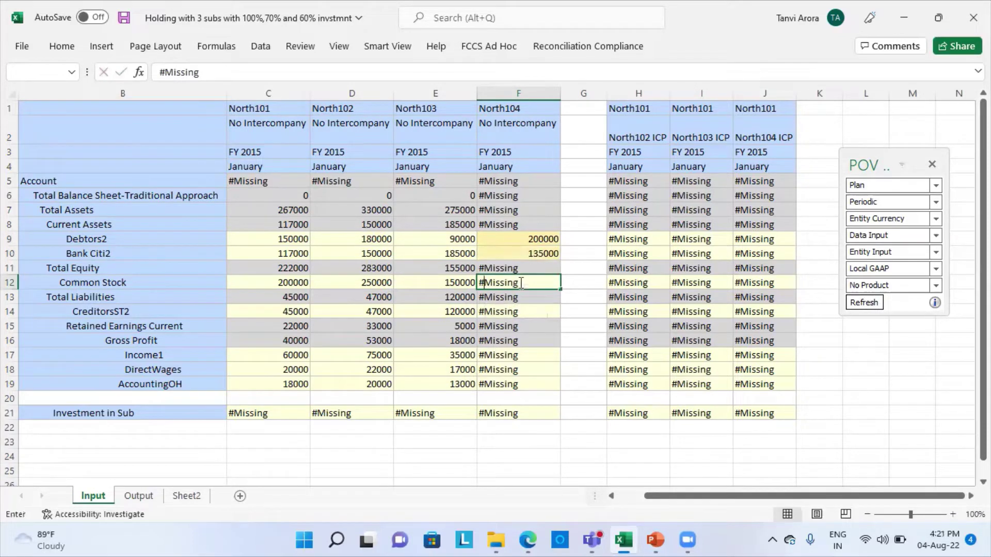
text(250000)
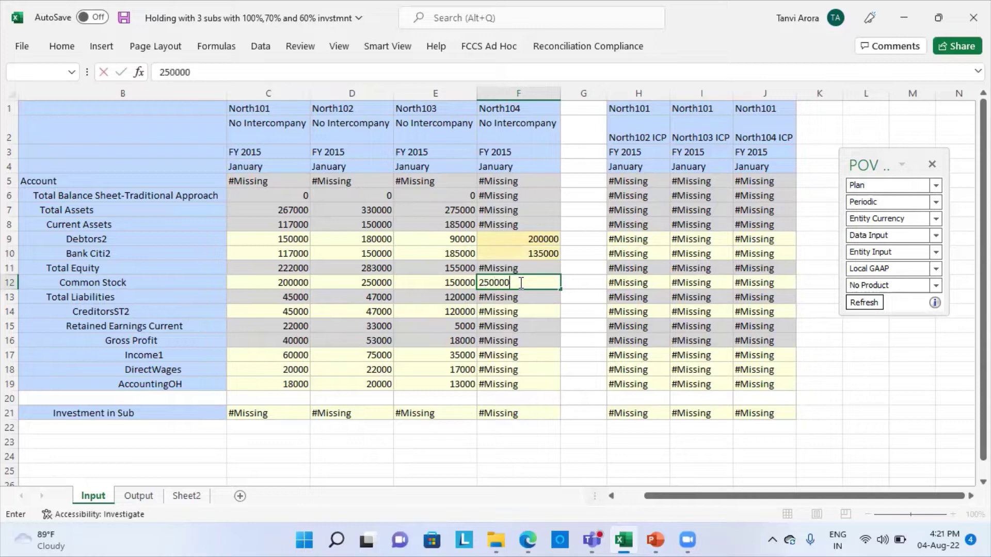
click(532, 310)
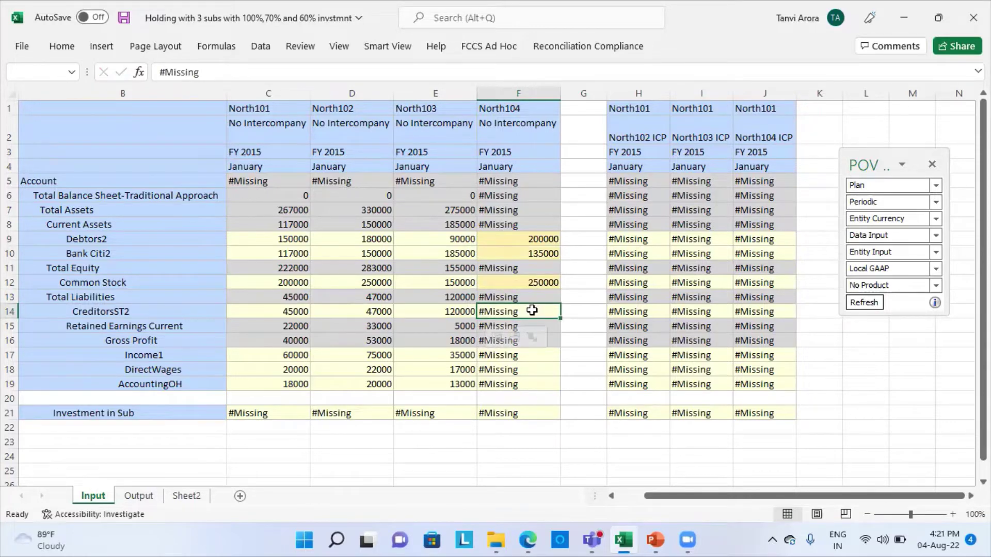
text(80000)
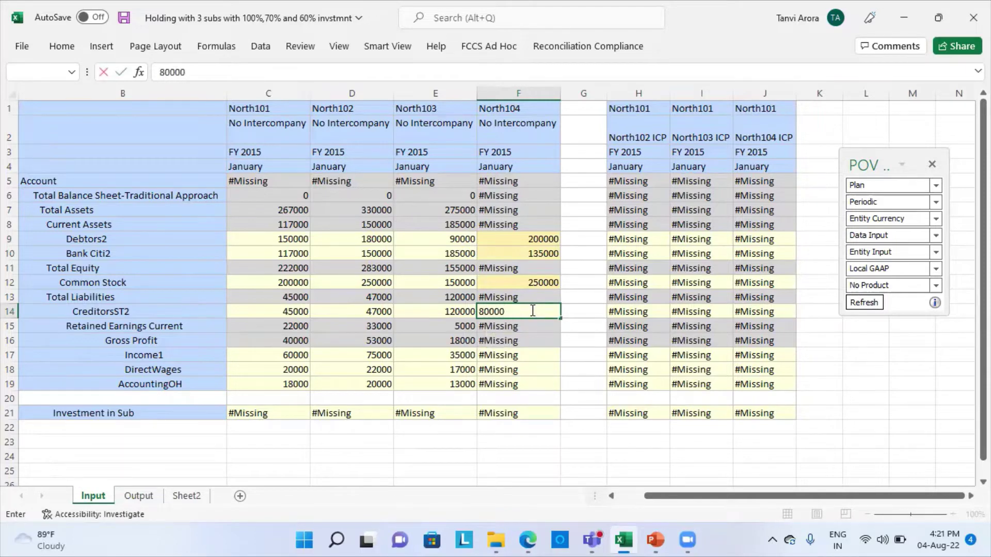
Fill in the North104 profit items, Income1 60000, DirectWages 20000 and AccountingOH 35000, and submit the data through Smart View
click(523, 355)
text(60000)
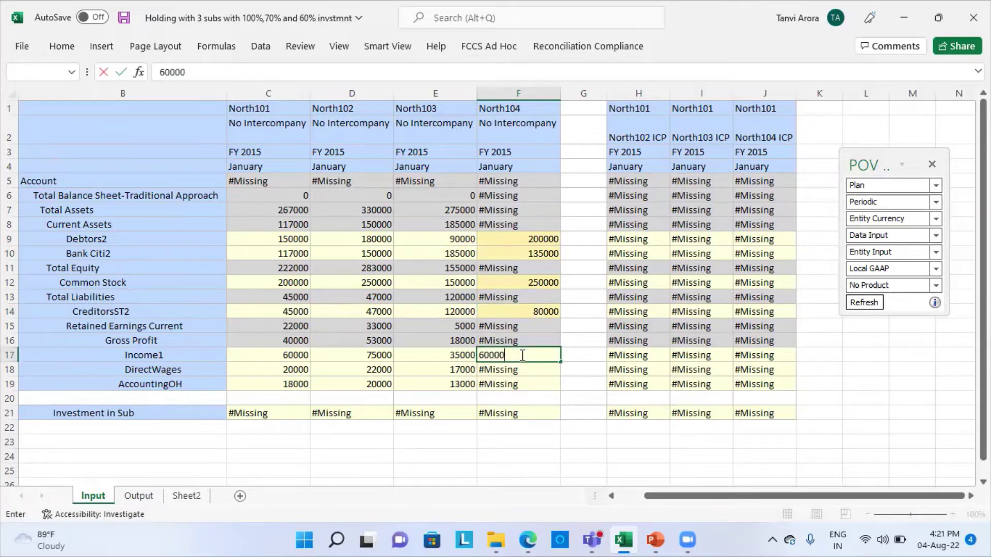
click(494, 369)
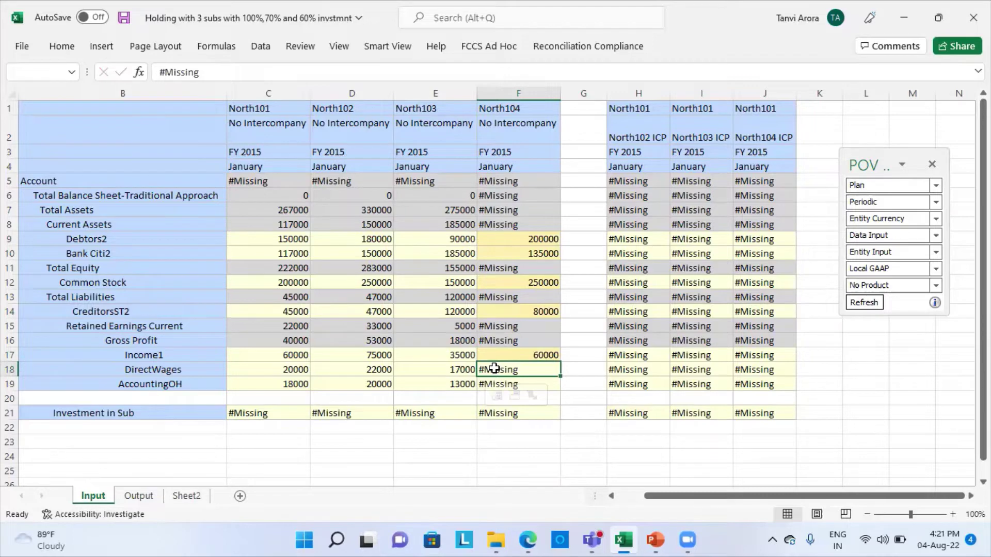
text(20000)
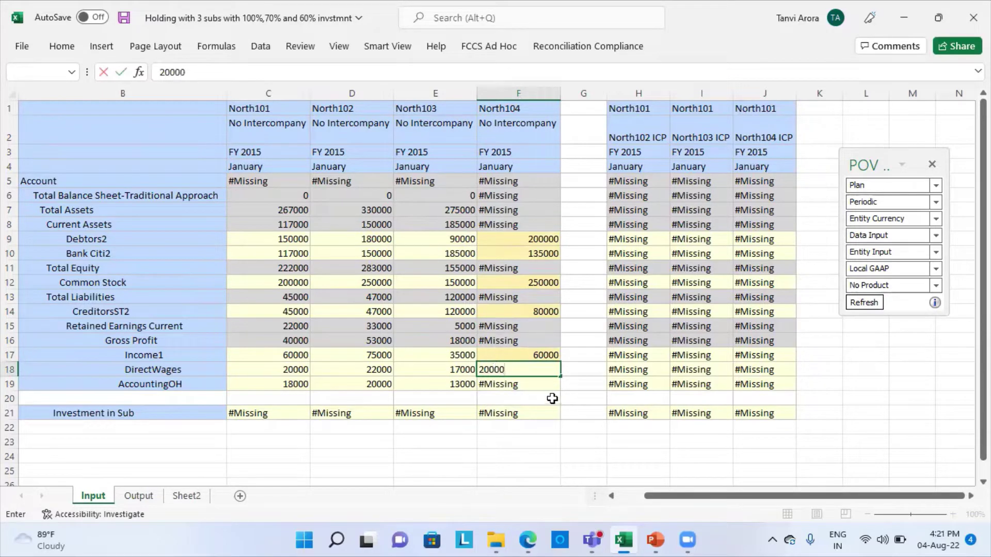
click(553, 390)
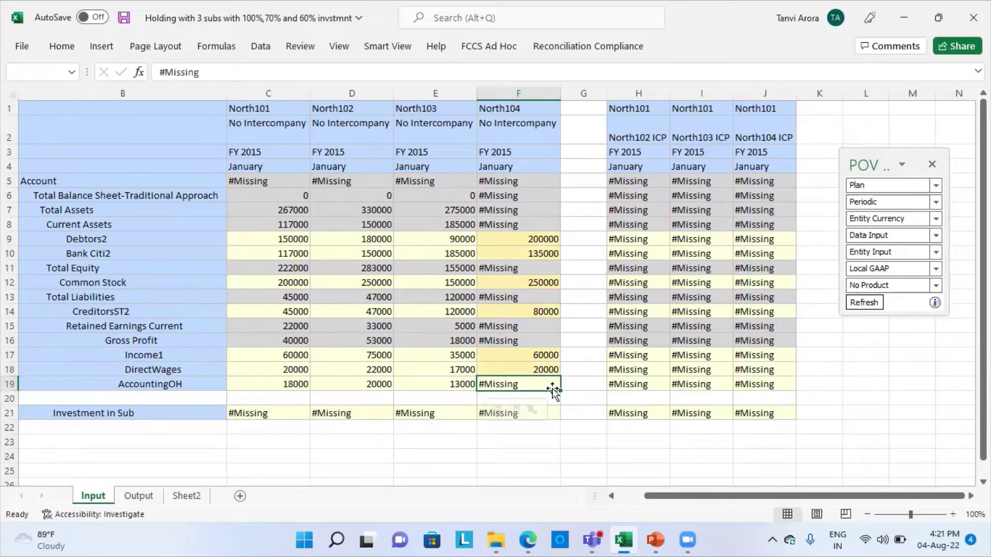
text(35000)
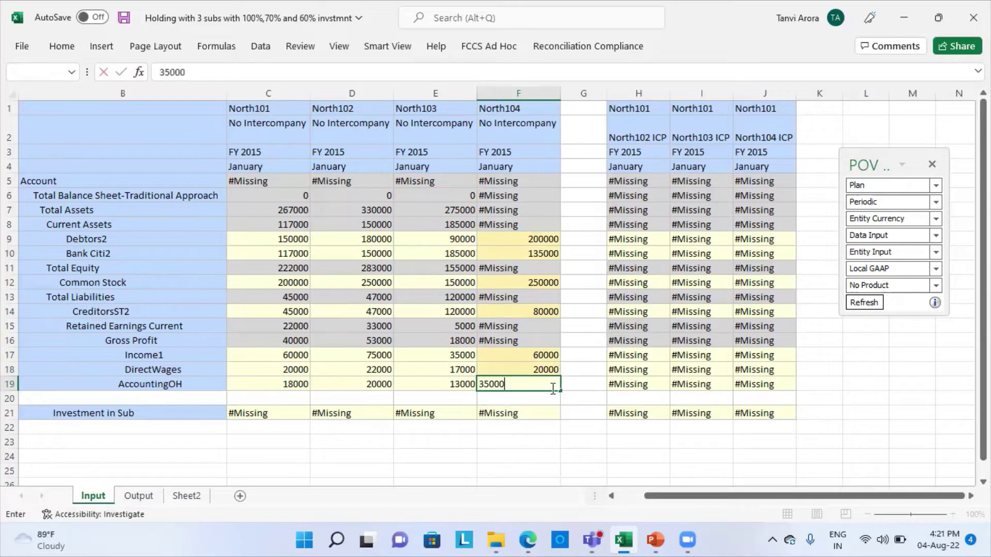
click(542, 451)
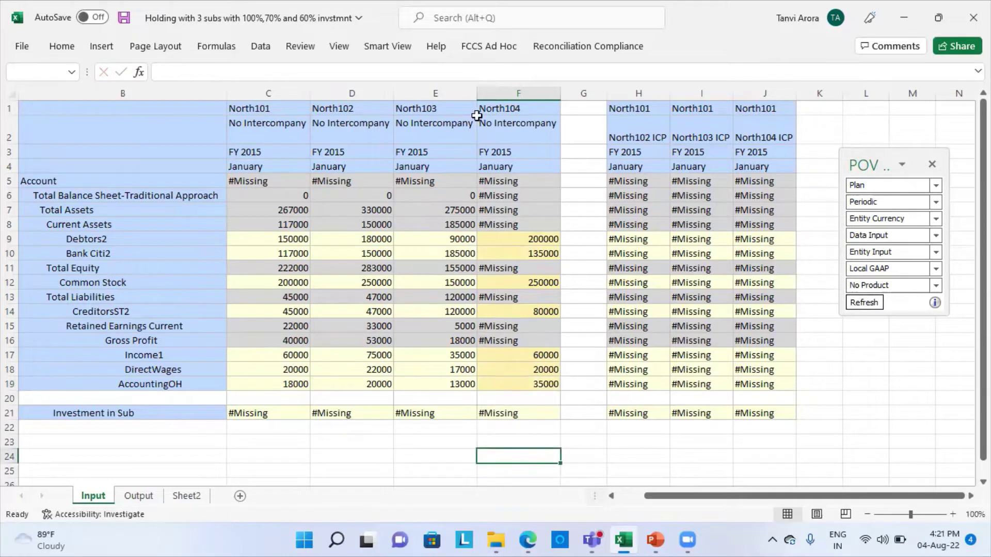
click(407, 49)
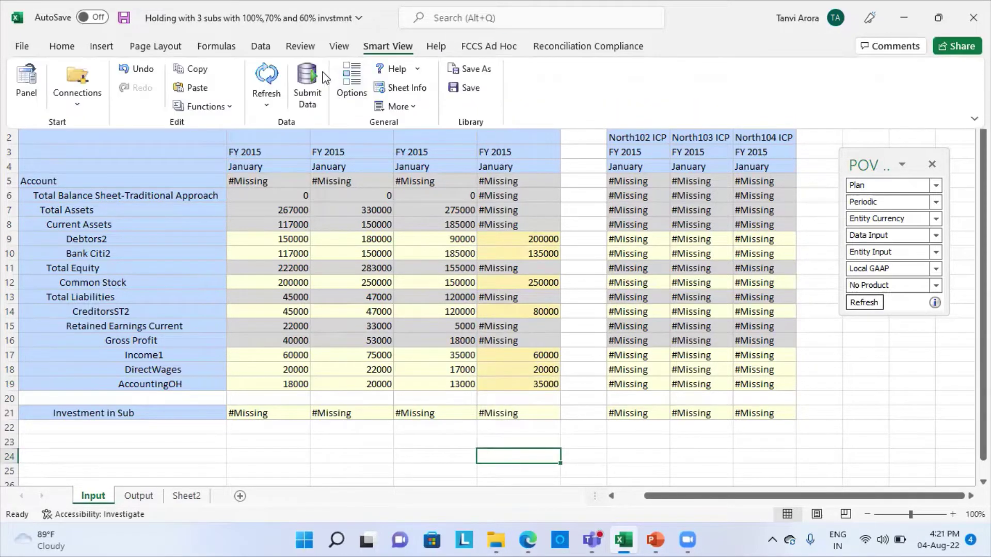
click(305, 78)
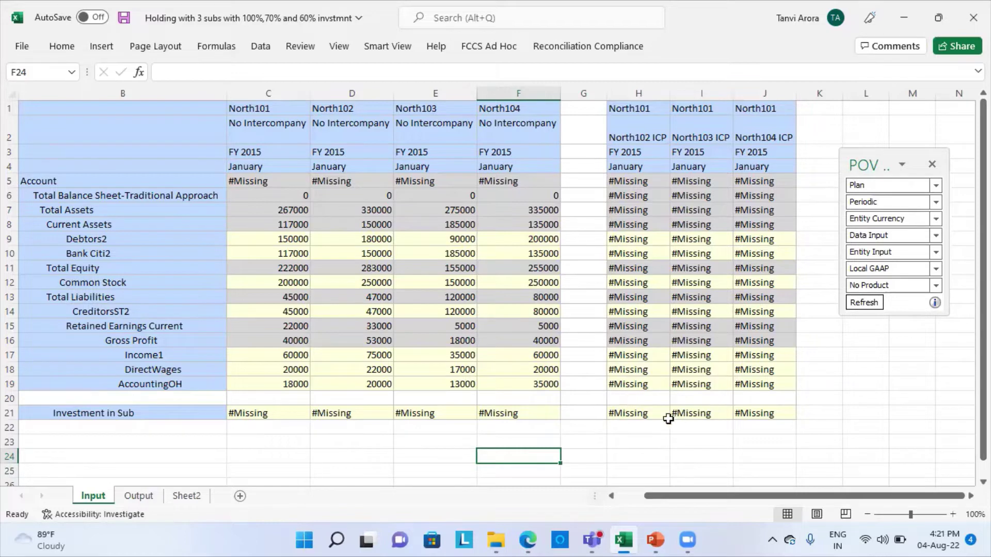
Enter North101's Investment in Sub amounts: 200000 against North102 ICP, 300000 against North103 ICP and 400000 against North104 ICP
click(651, 411)
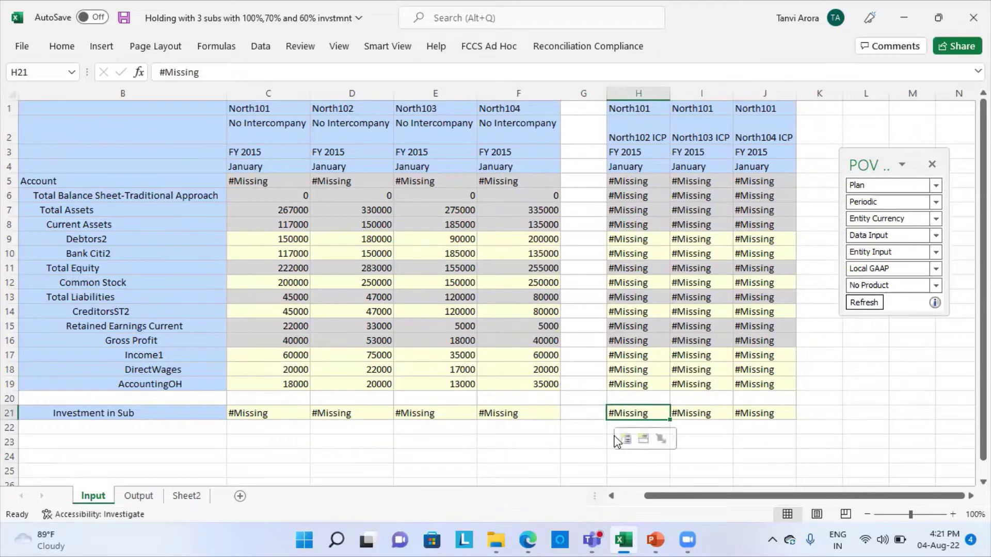
text(200000)
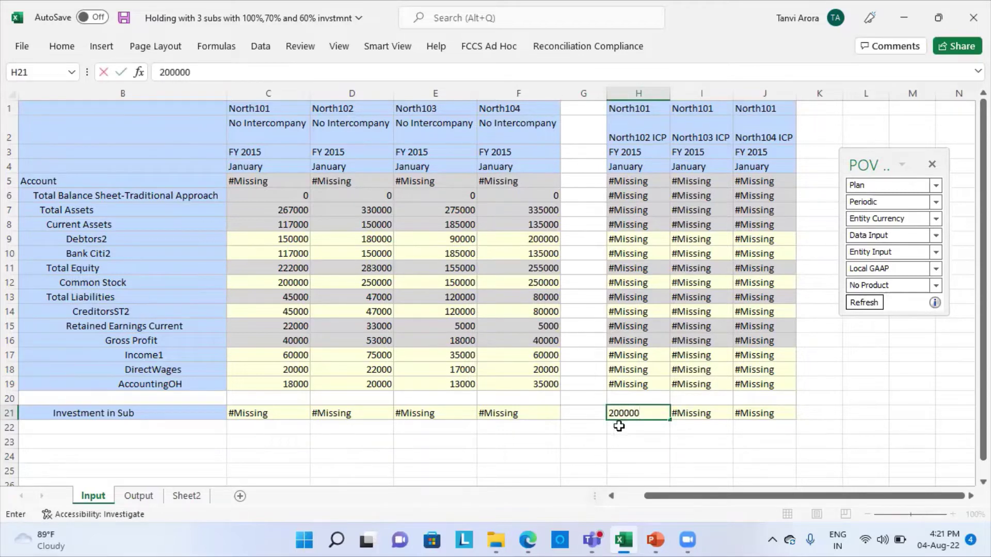
click(678, 413)
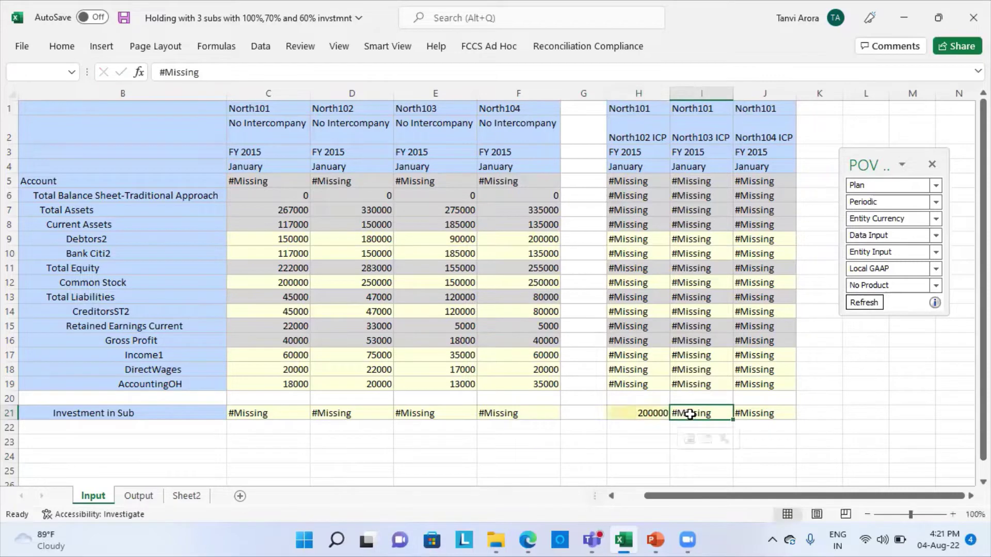
text(30000)
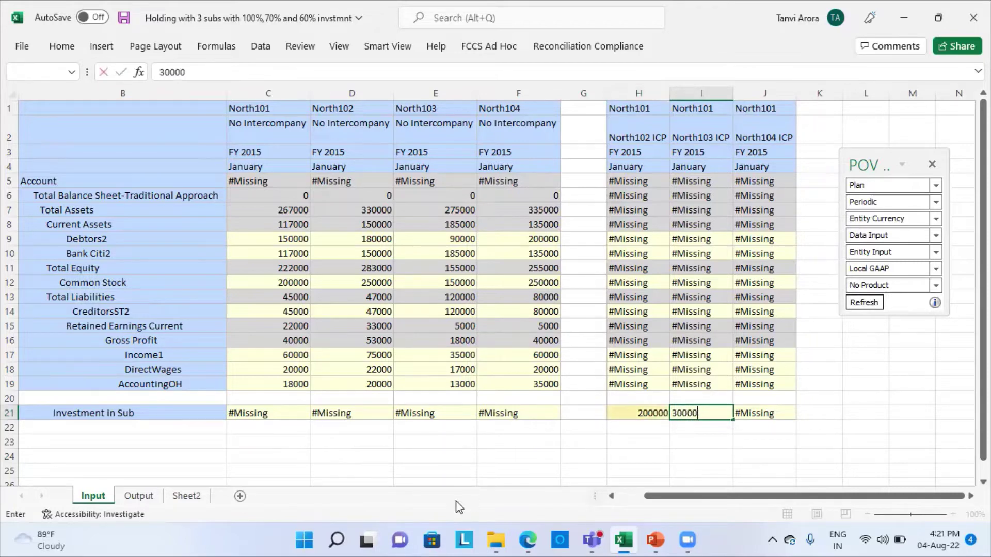
text(0)
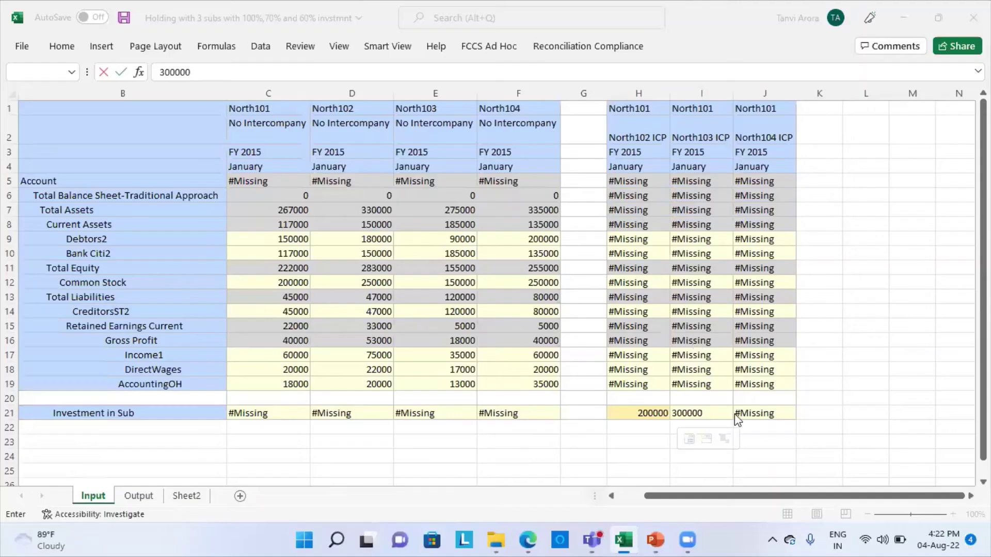
click(755, 411)
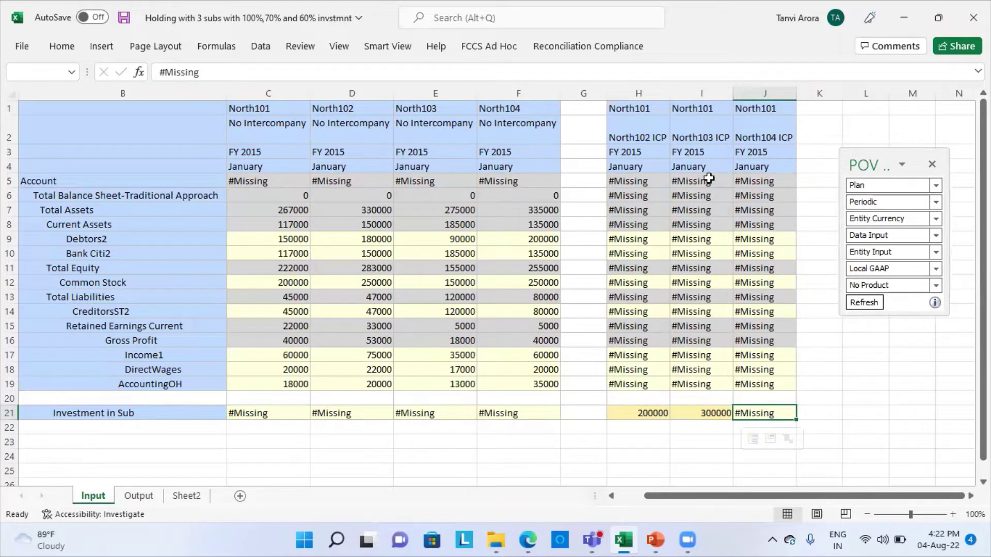
text(400000)
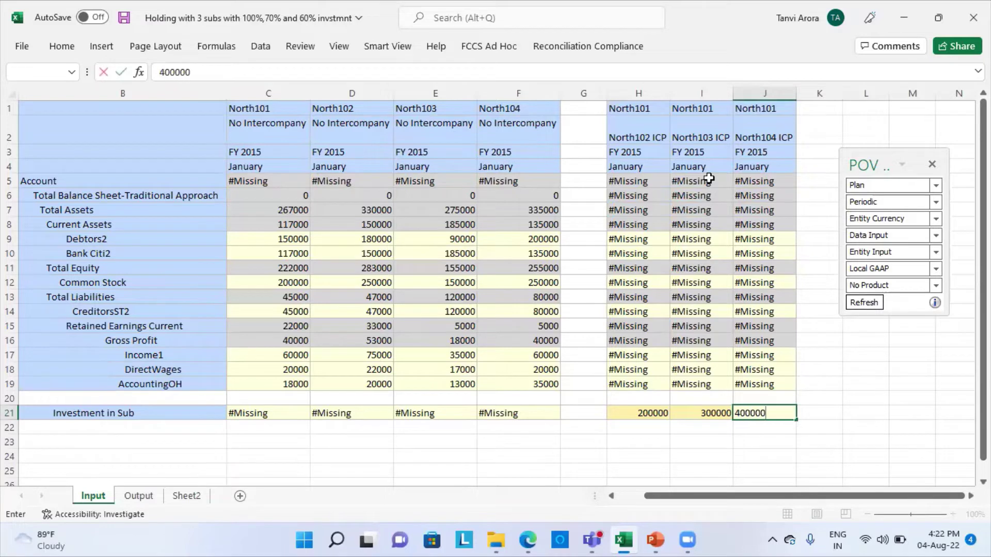
click(892, 442)
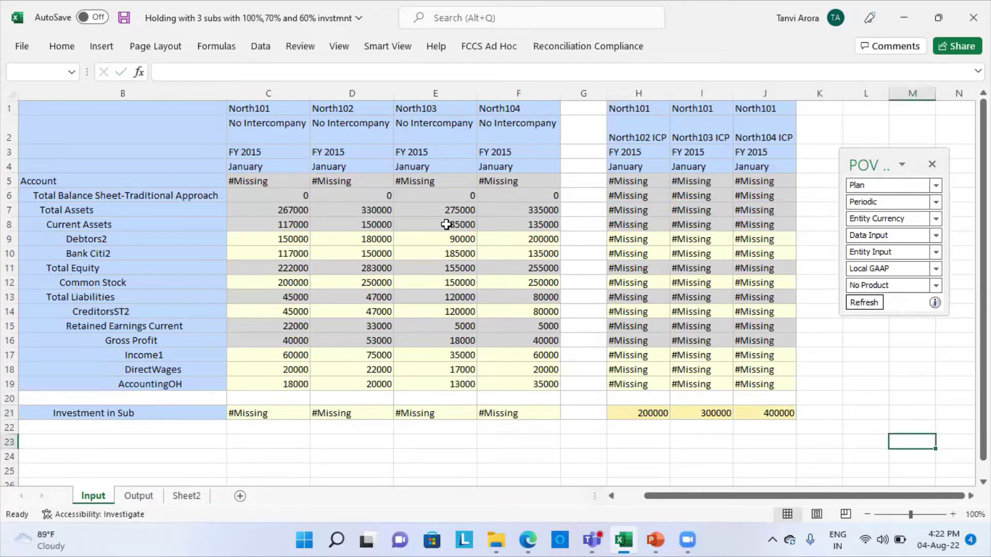
Submit the North101 intercompany investment data through Smart View
click(469, 451)
click(388, 46)
click(306, 81)
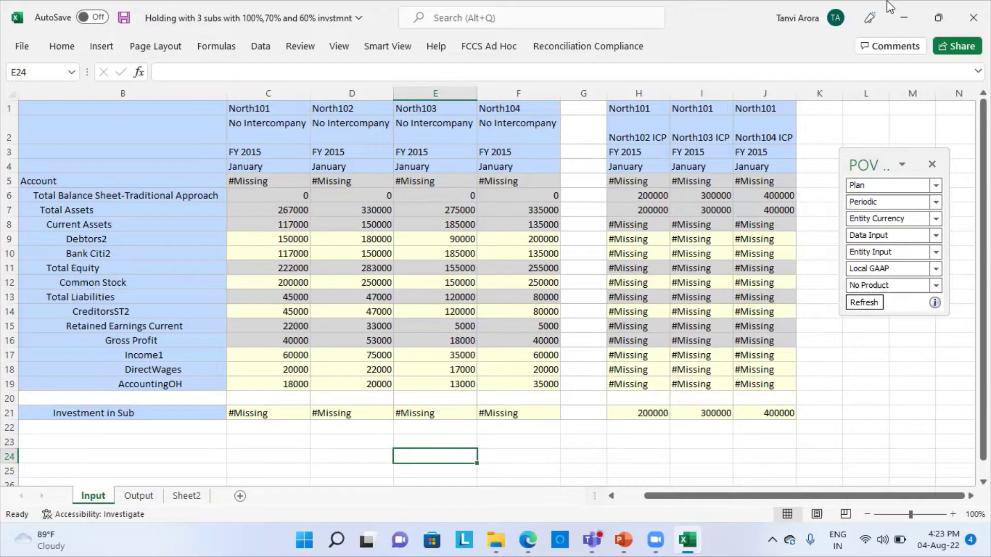
Switch to Oracle Financial Consolidation and Close in the browser and open the application's Consolidation: Manage Ownership page
key(alt+Tab)
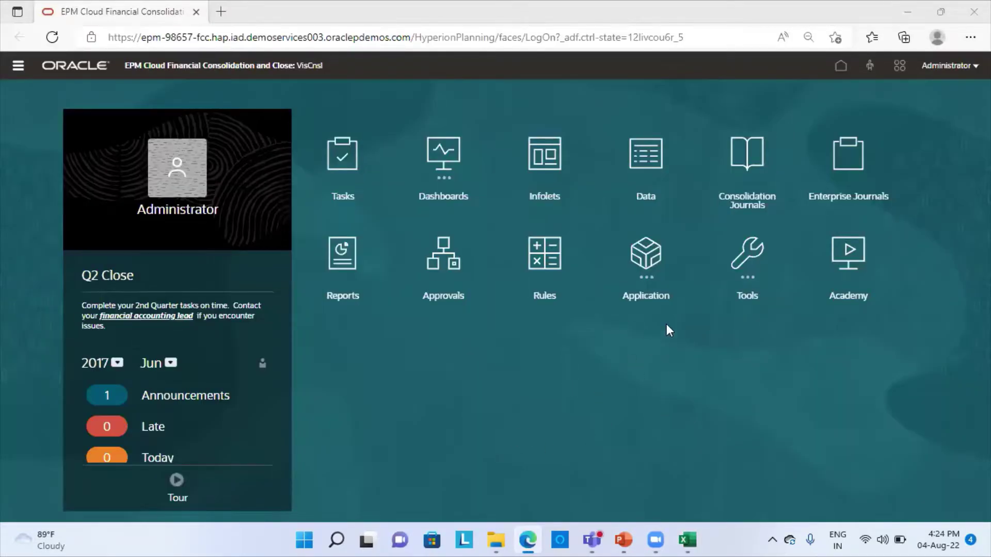
click(643, 273)
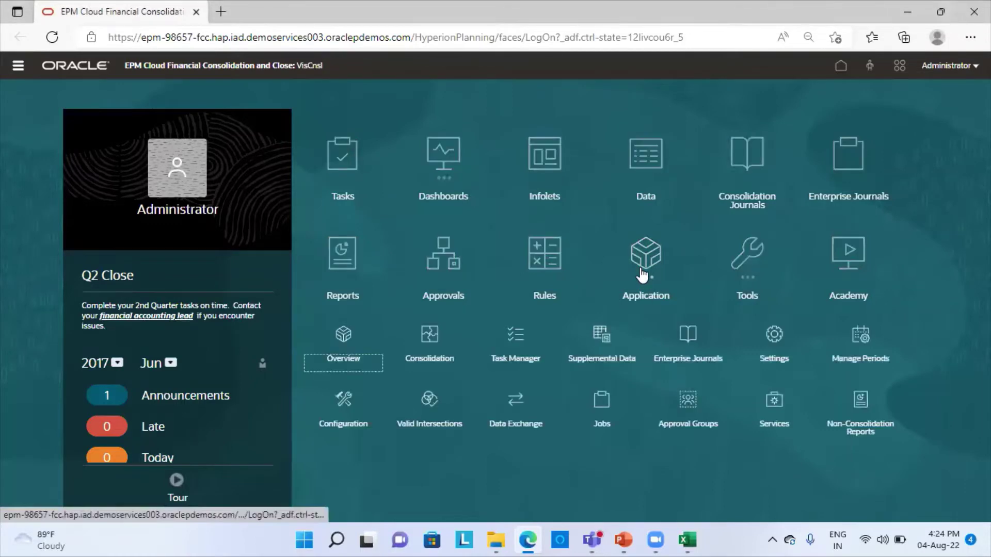
click(432, 346)
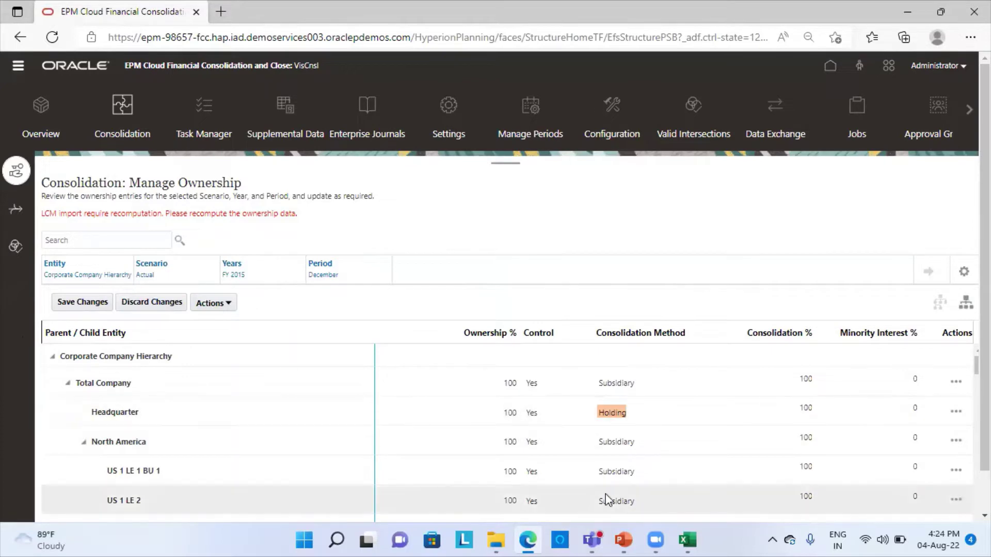
click(691, 539)
key(alt+Tab)
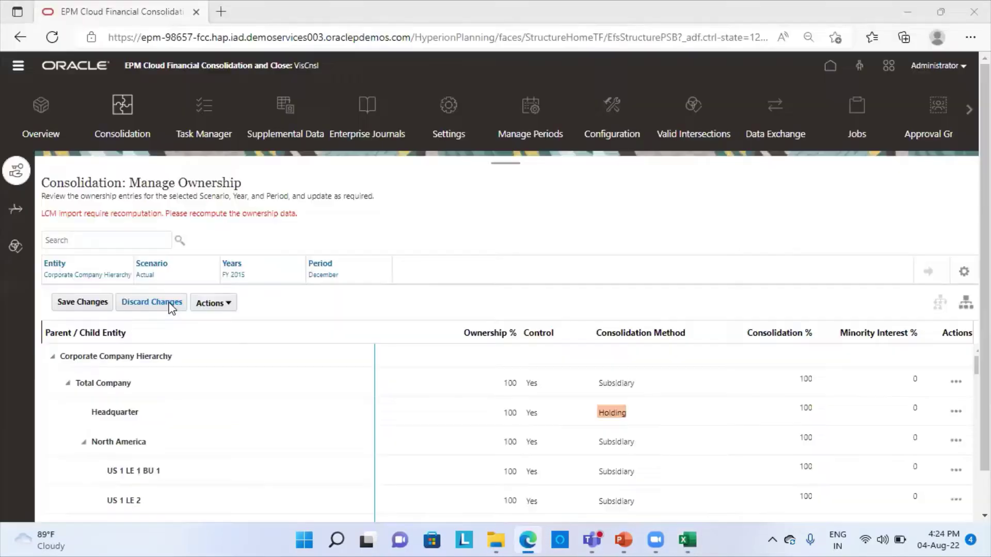
Set the Manage Ownership point of view to the Plan scenario and the January period
click(148, 275)
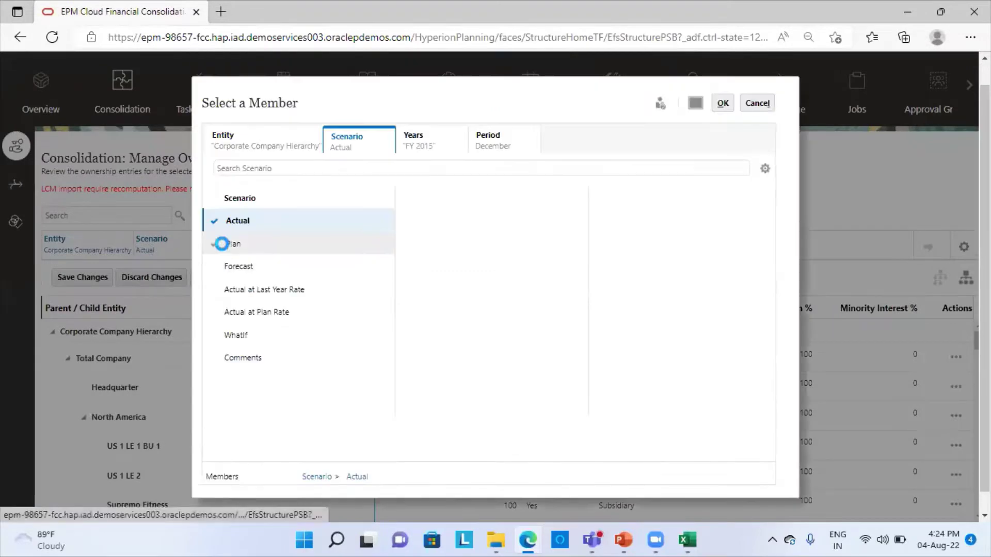
click(727, 104)
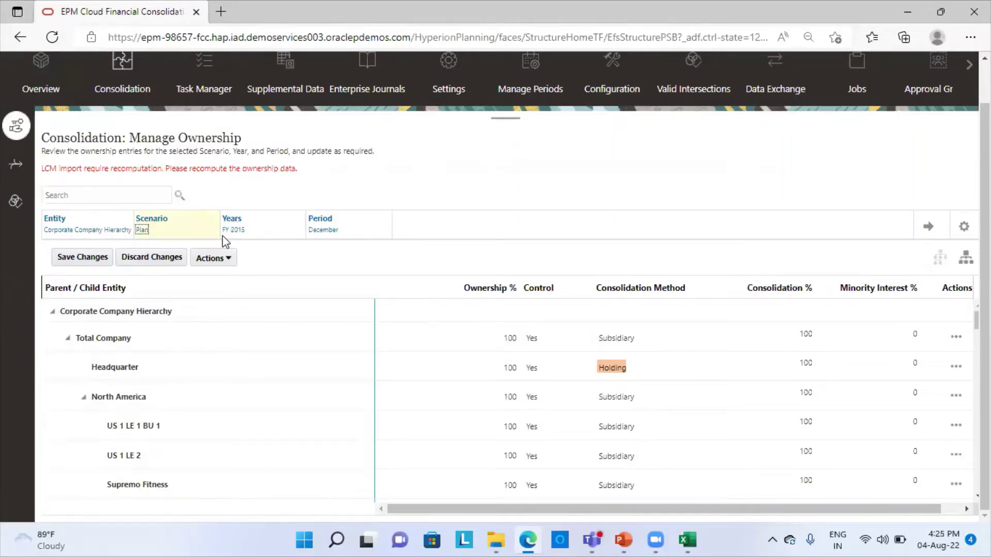
click(322, 228)
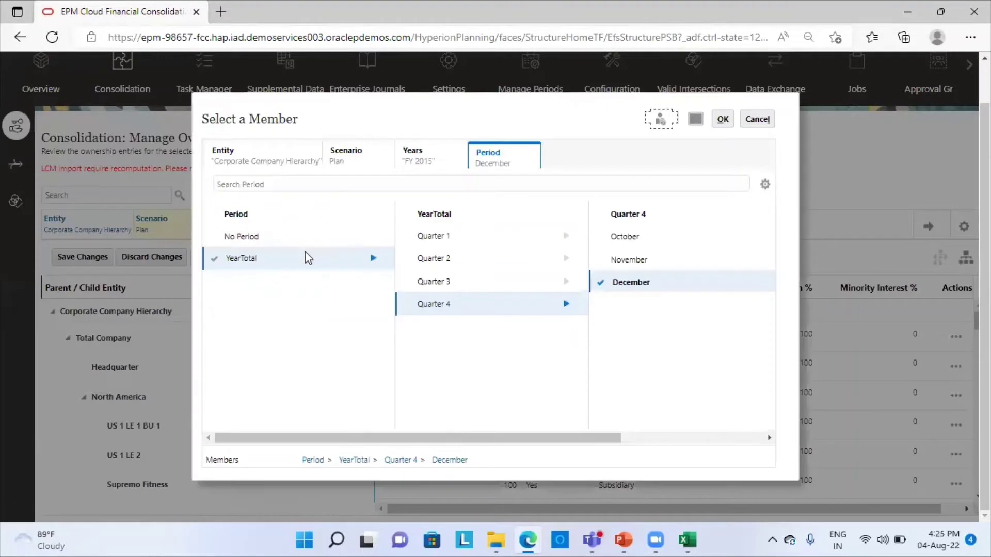
click(433, 236)
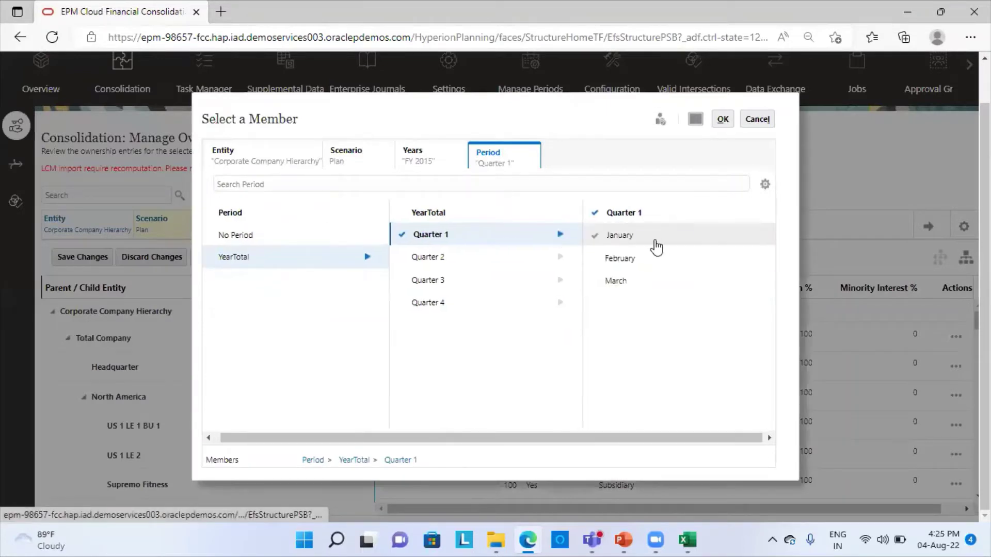
click(617, 236)
click(722, 120)
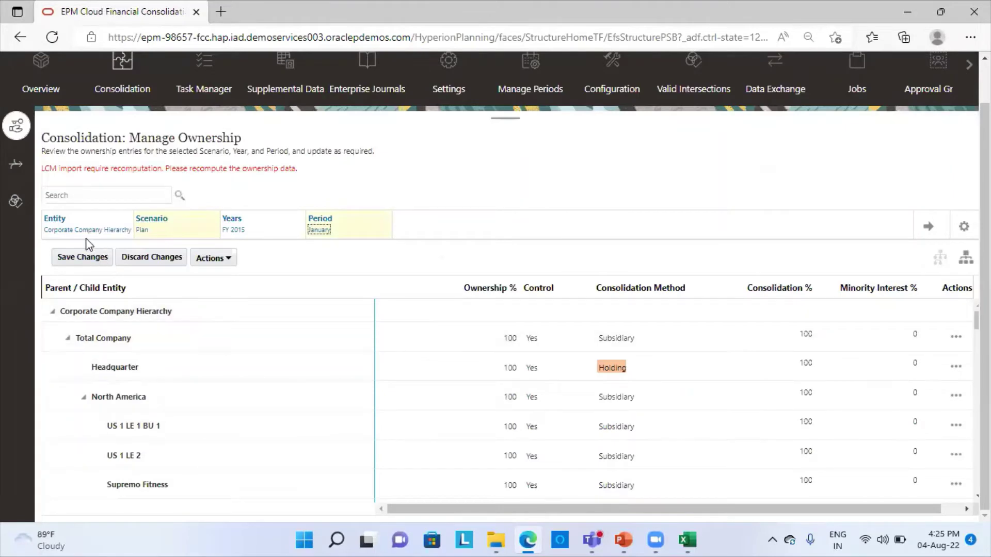
Select TotalN100 under Corporate Company Hierarchy > Total Company as the Manage Ownership entity
click(100, 230)
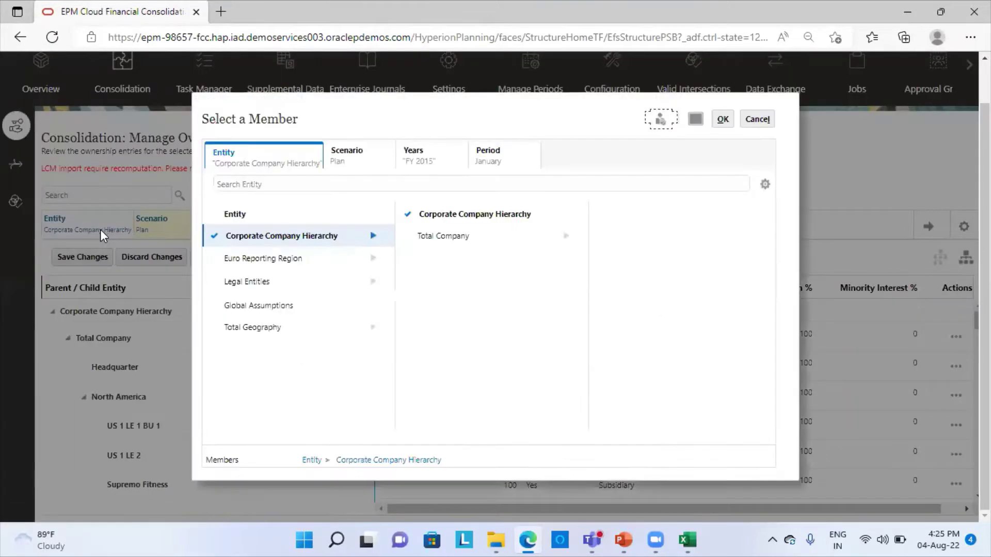
click(248, 336)
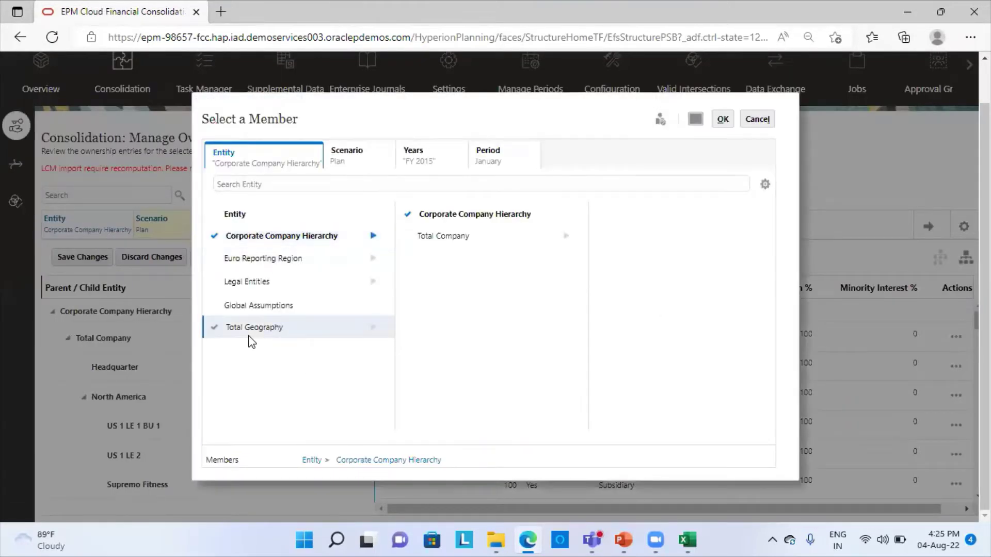
click(467, 237)
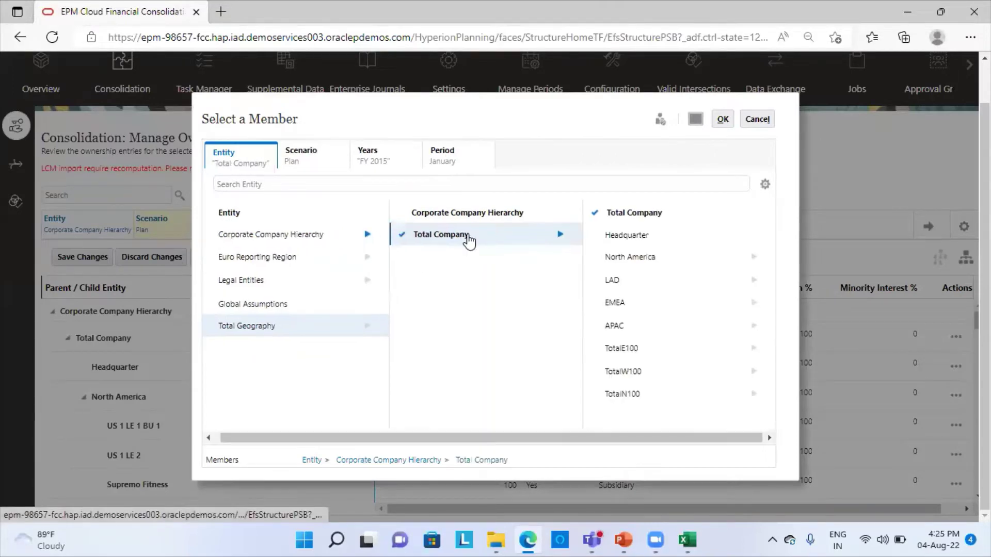
click(624, 395)
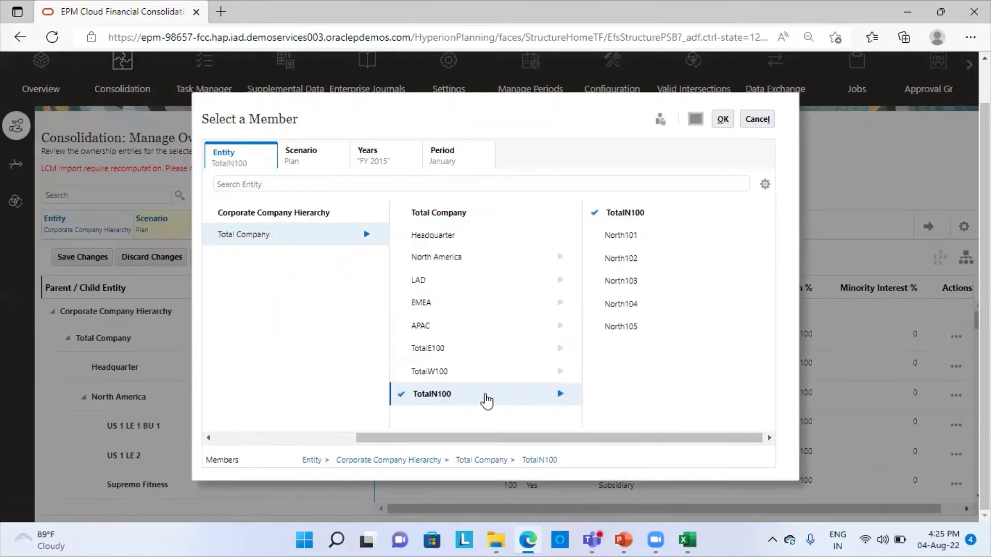
double_click(653, 219)
Set the consolidation method of North101 under TotalN100 to Holding
scroll(273, 356, down, 1)
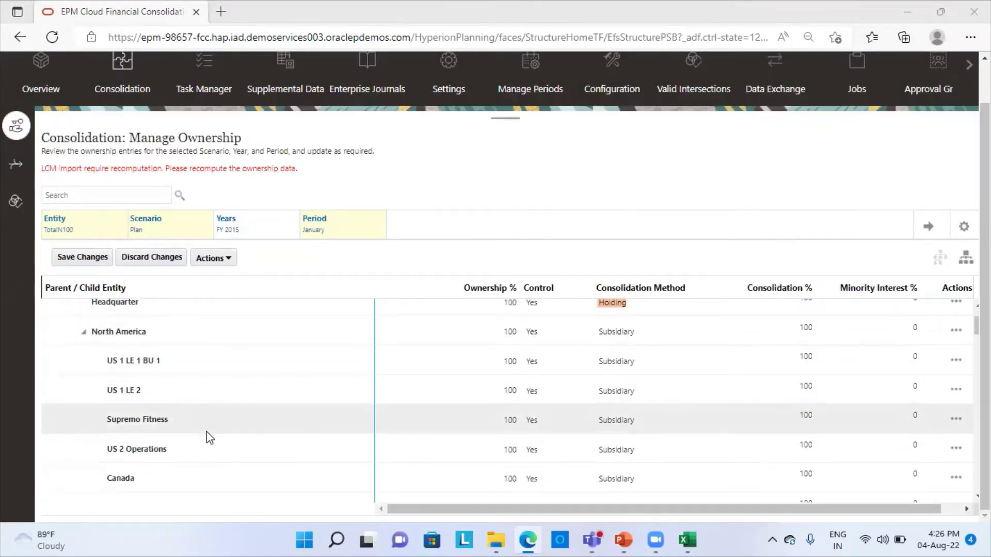
scroll(206, 436, down, 10)
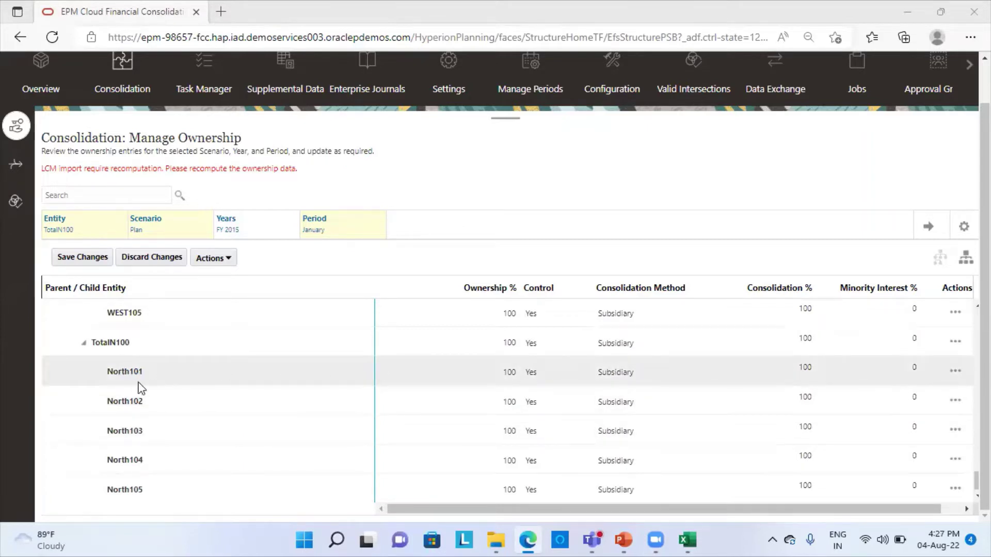
click(627, 372)
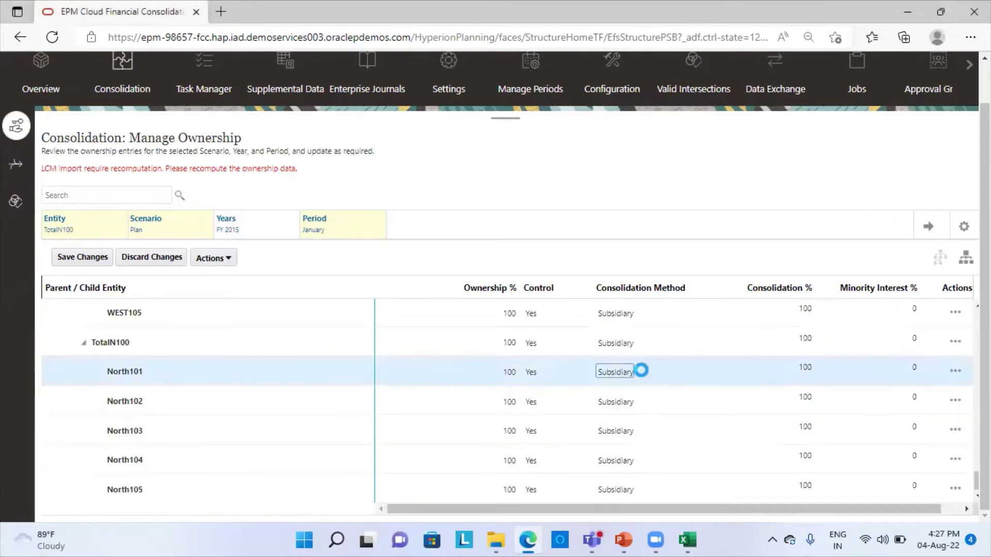
click(698, 371)
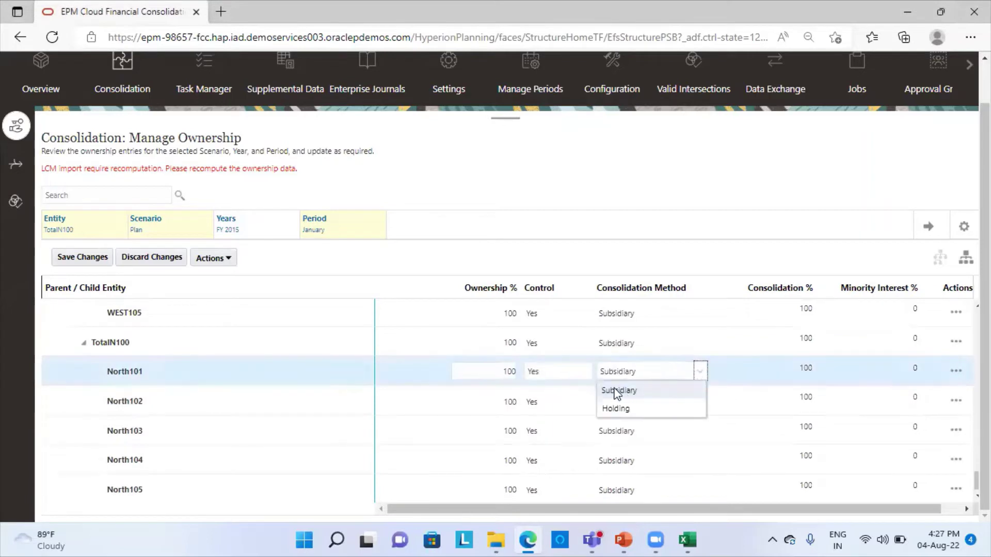
click(629, 409)
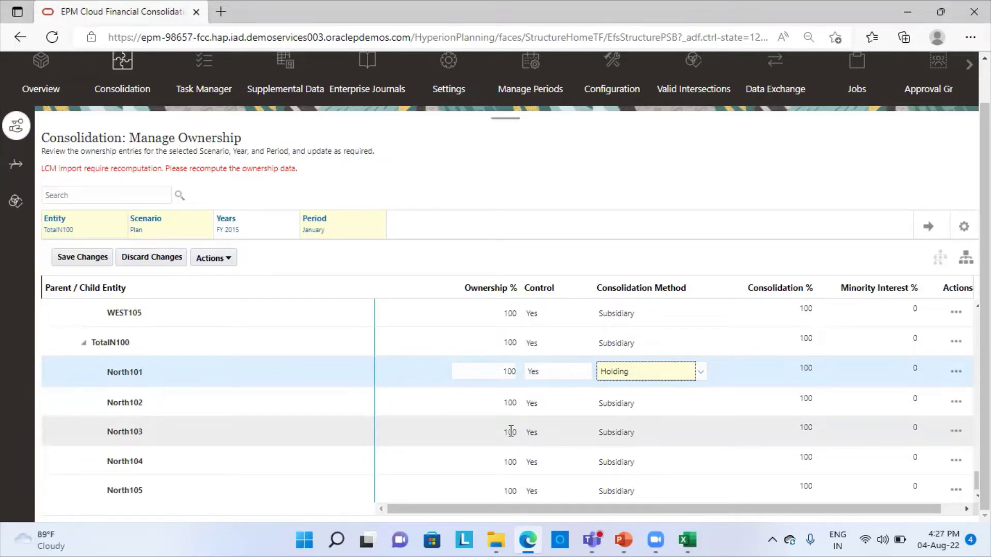
Set the ownership percentage of North103 to 70 and of North104 to 60
click(510, 432)
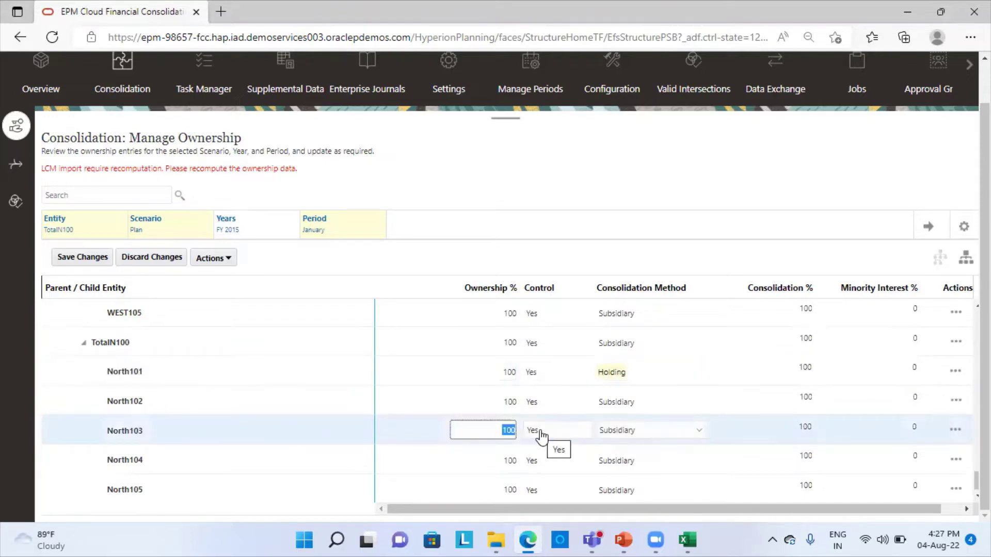
text(1)
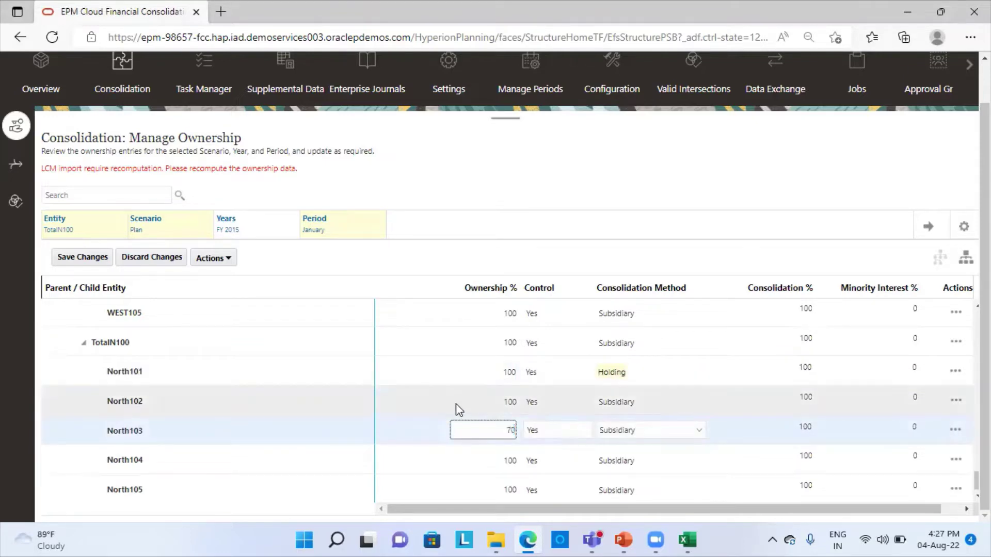
click(456, 351)
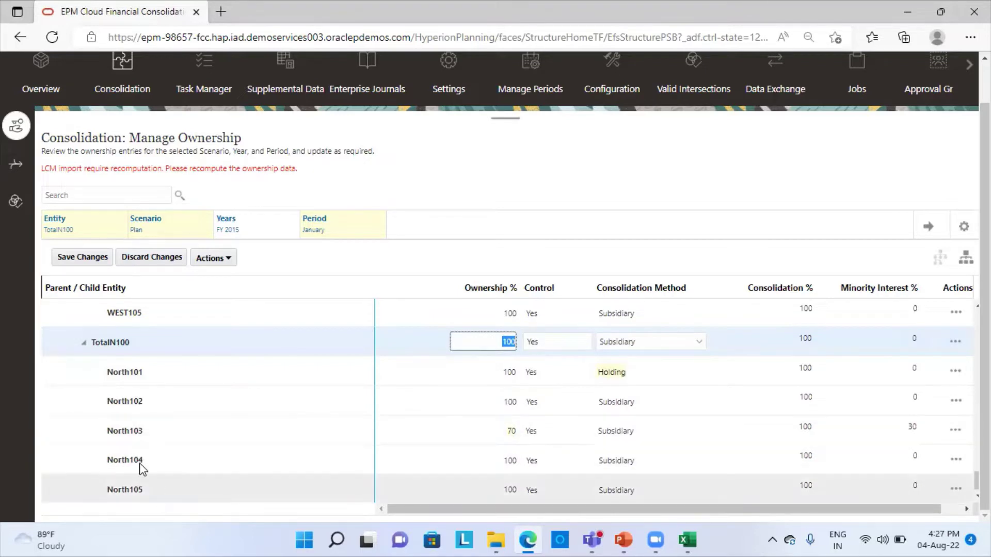
click(509, 460)
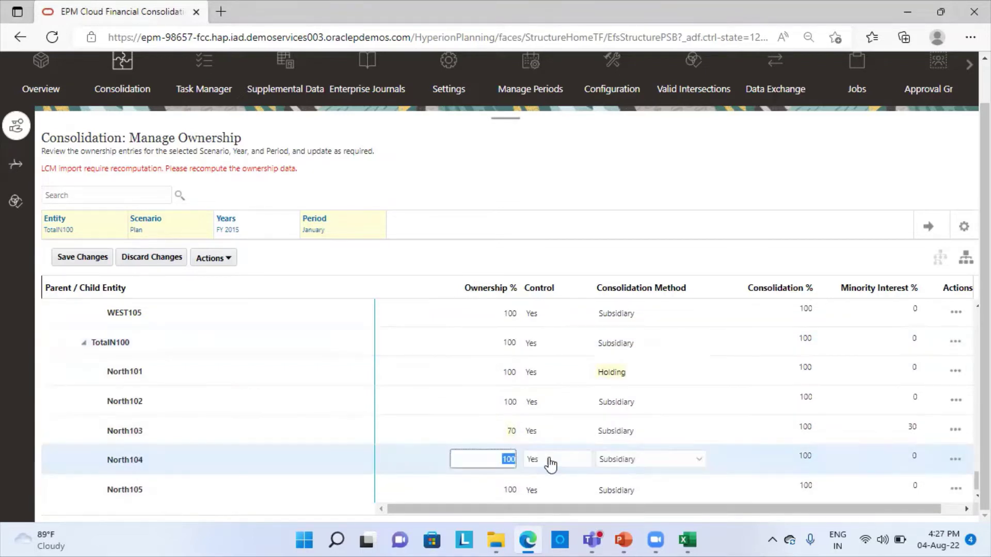
text(60)
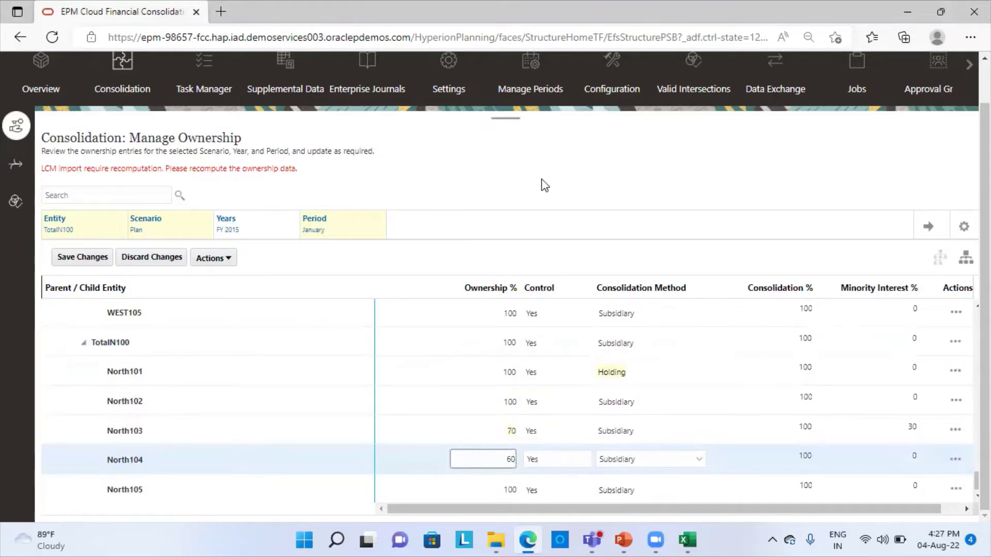
click(541, 182)
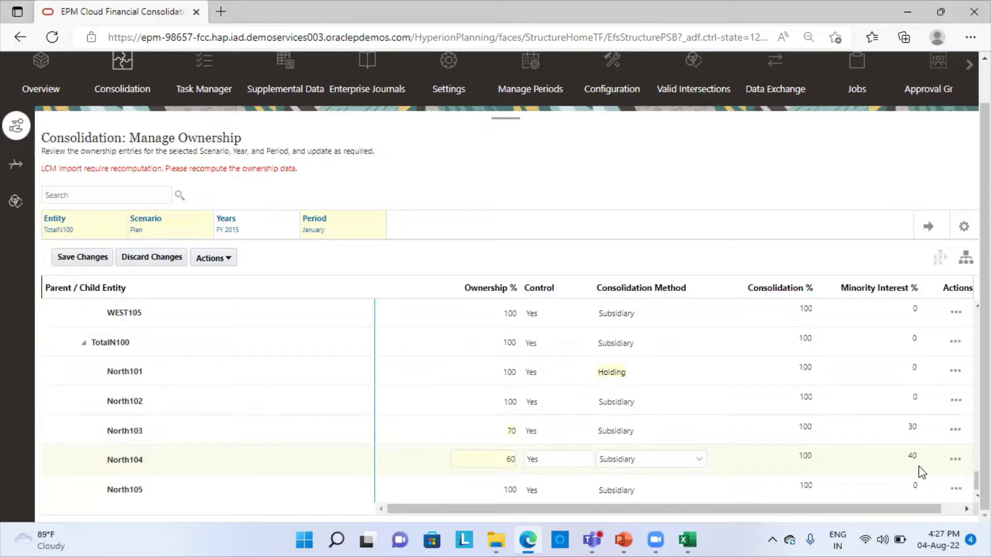
Review the consolidation methods available for North104, North103 and North102, keeping each one as Subsidiary
click(694, 461)
click(651, 480)
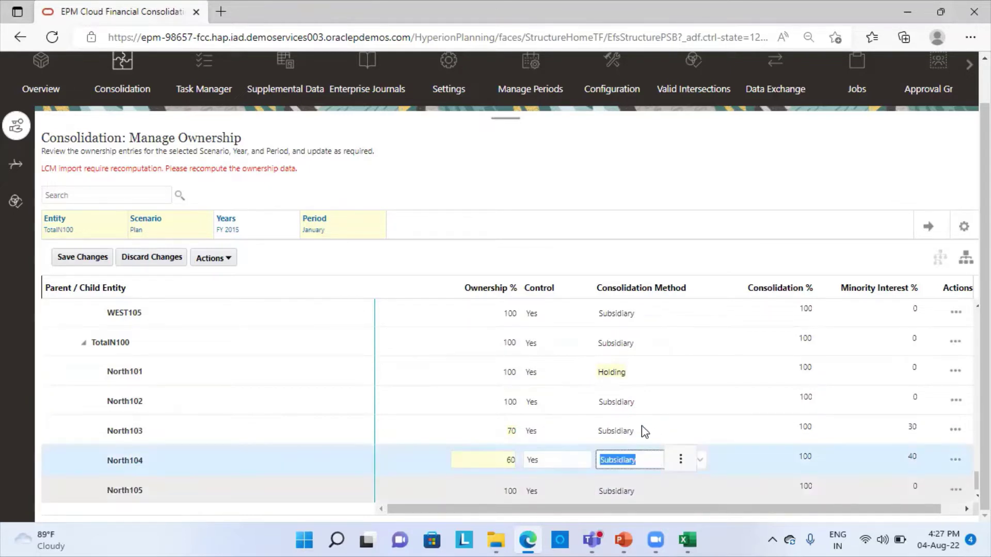
click(638, 430)
click(701, 432)
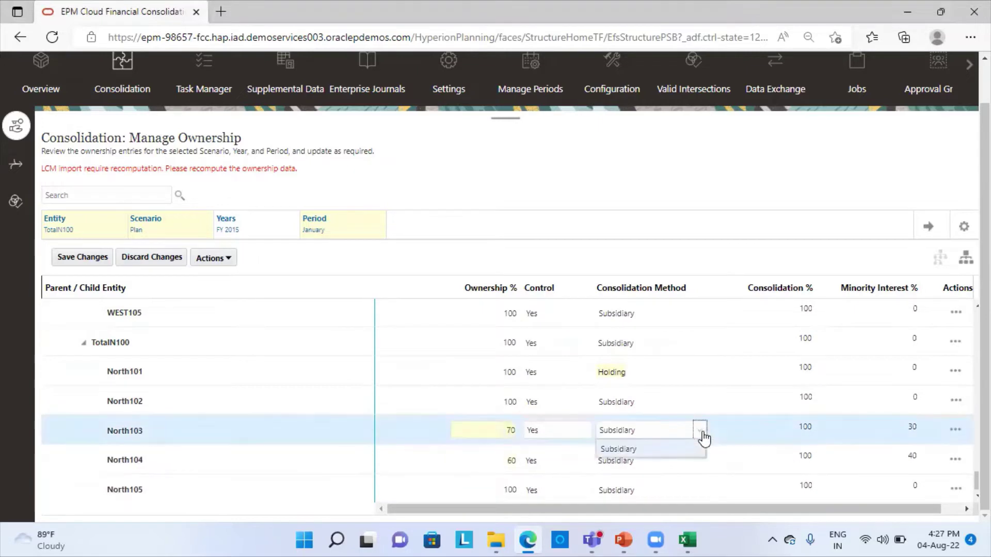
click(677, 456)
click(634, 402)
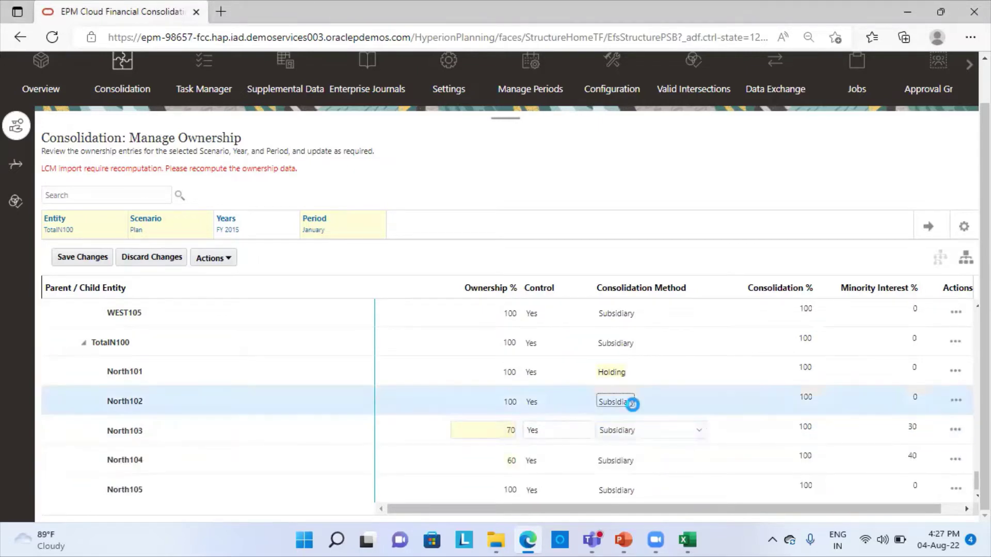
click(699, 400)
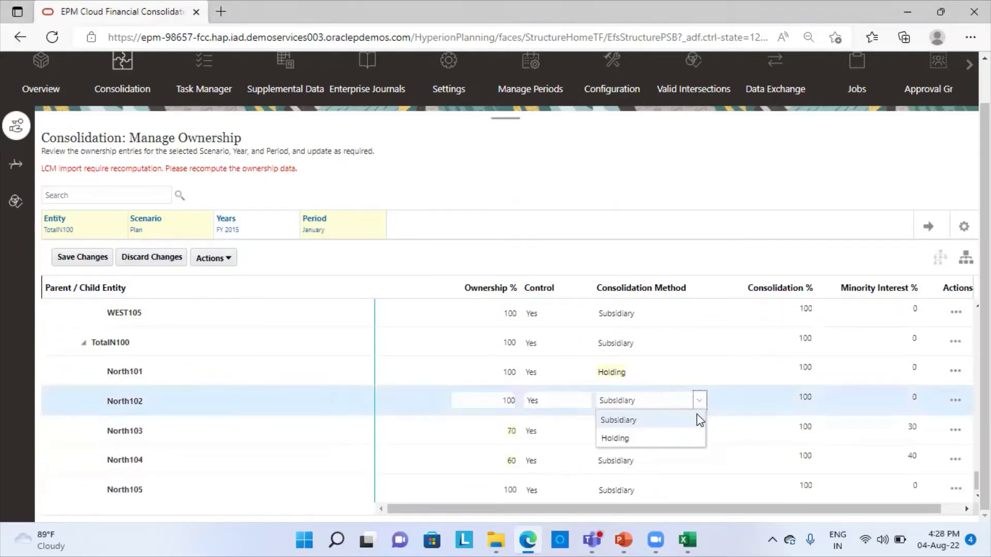
click(626, 420)
key(Down)
key(Down)
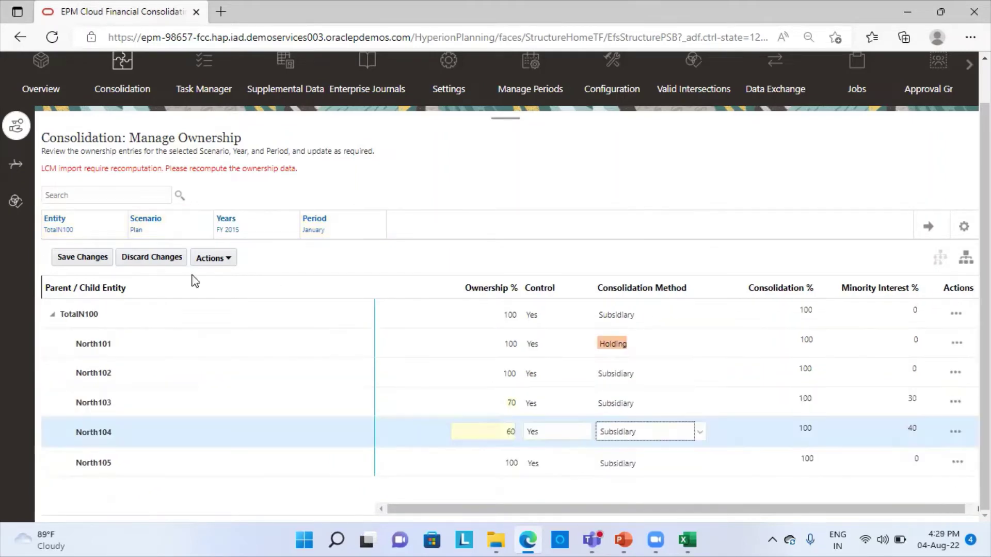
Save the TotalN100 ownership changes and recompute the ownership data for Plan, FY 2015, starting in January
click(94, 259)
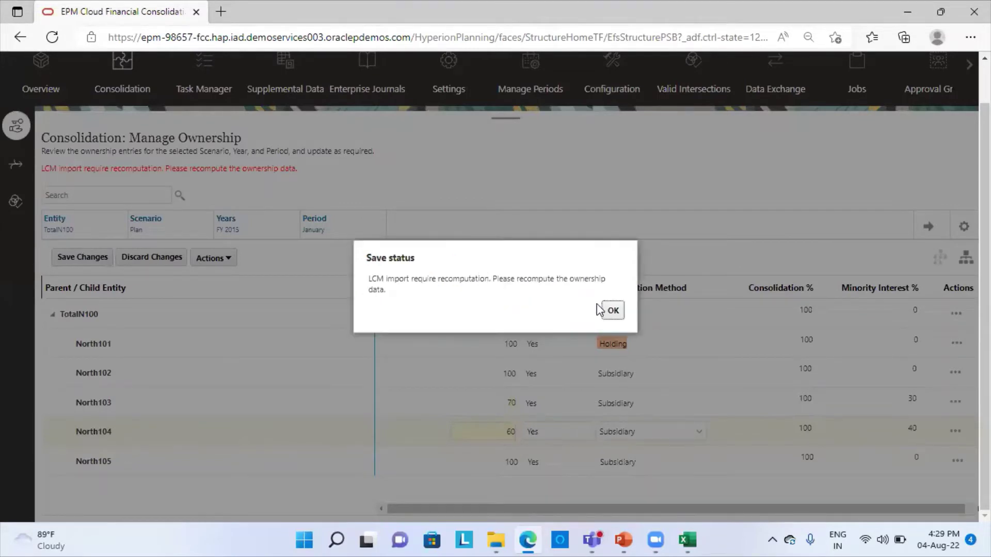
click(606, 311)
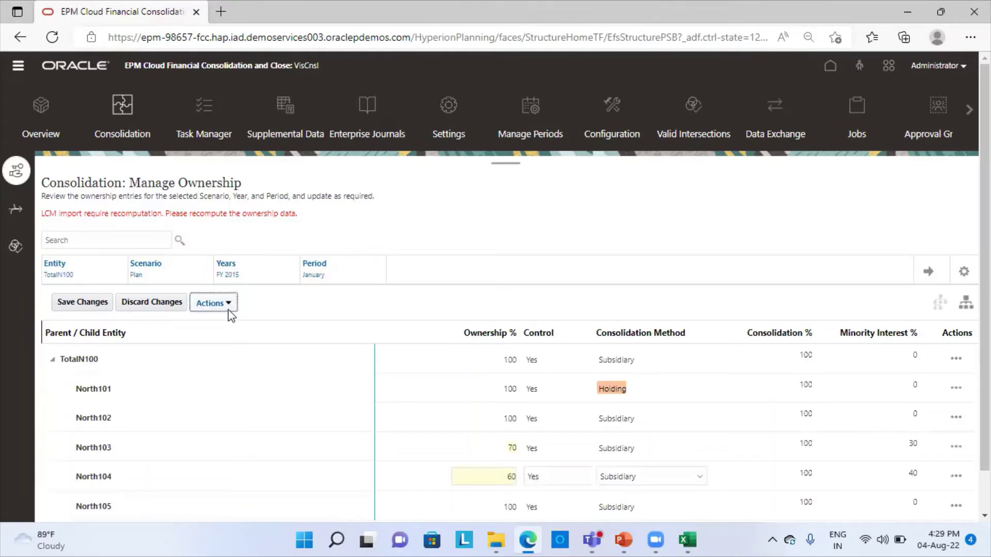
click(227, 305)
click(302, 344)
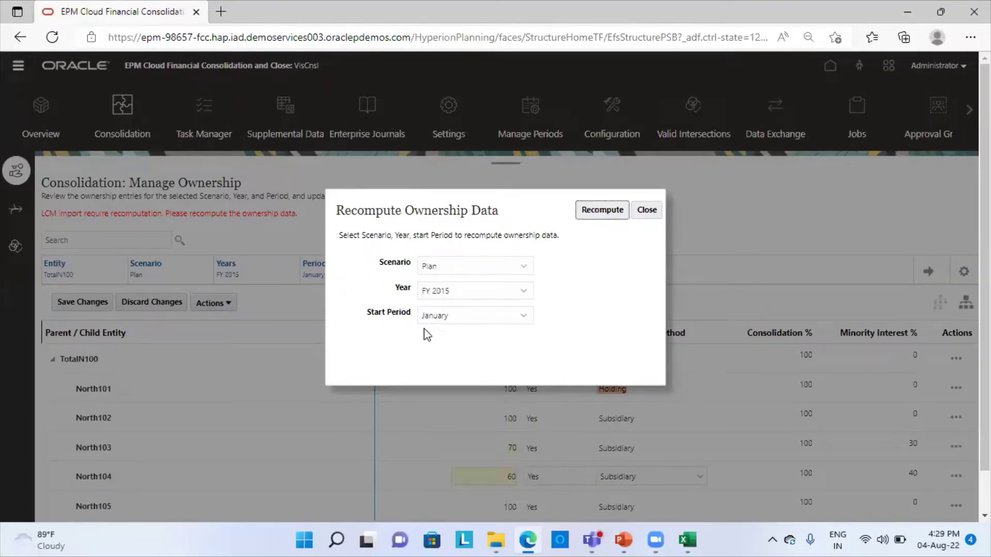
click(602, 210)
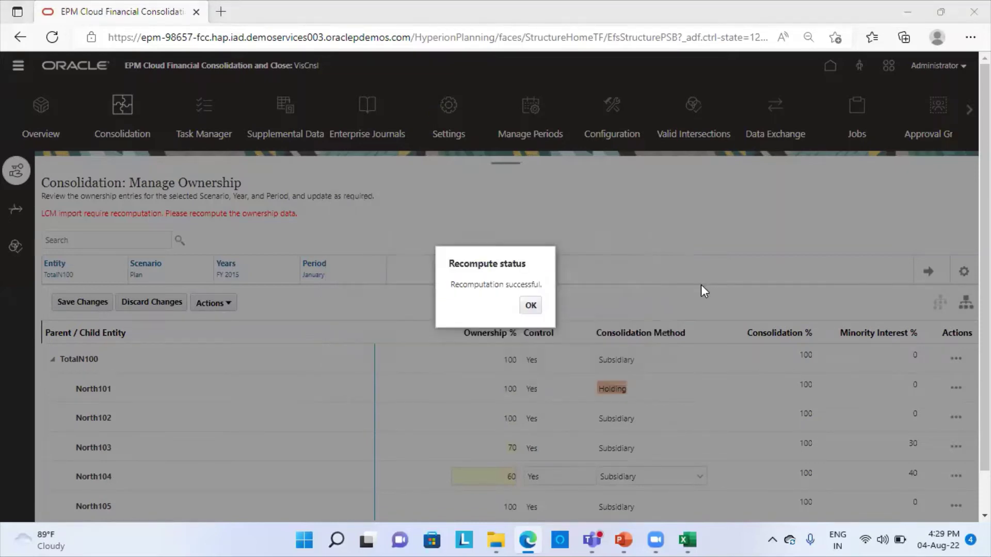
click(530, 305)
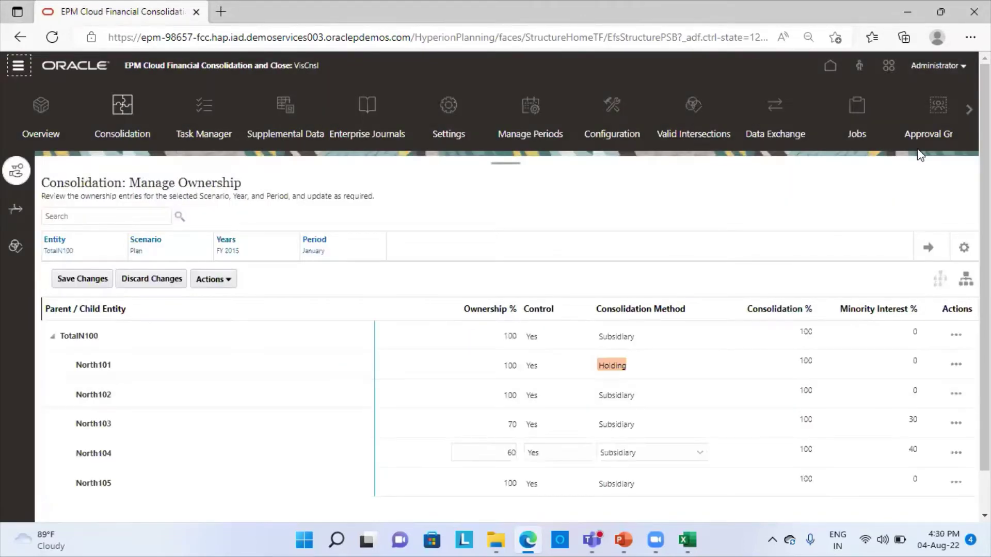
Open the Data Status form from data entry and check the January calculation status of the TotalN100 entities
click(18, 66)
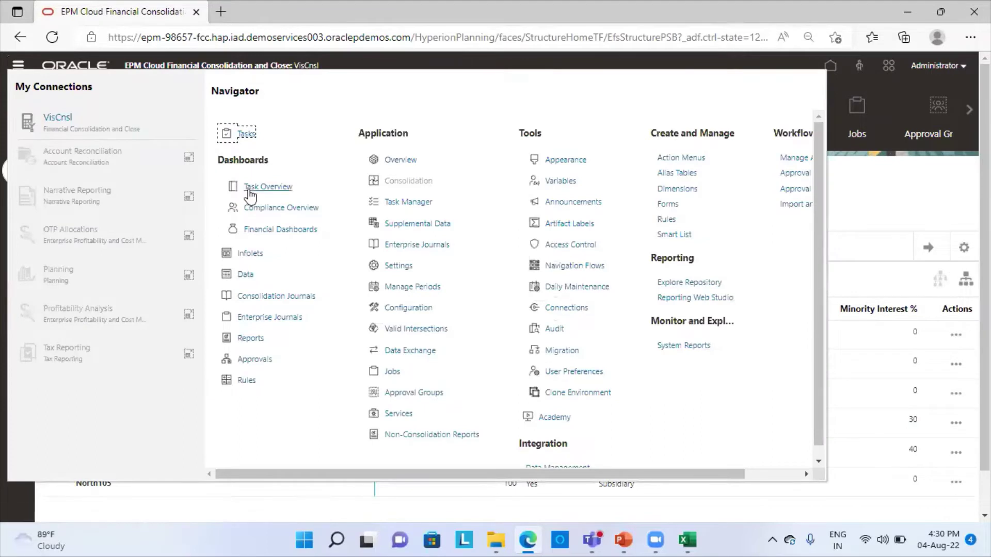
click(250, 277)
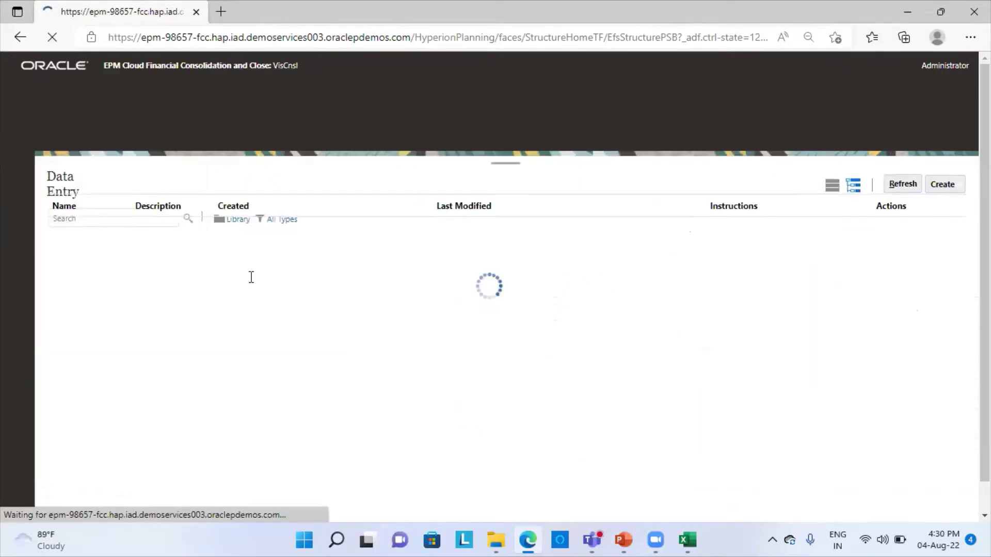
scroll(195, 367, down, 5)
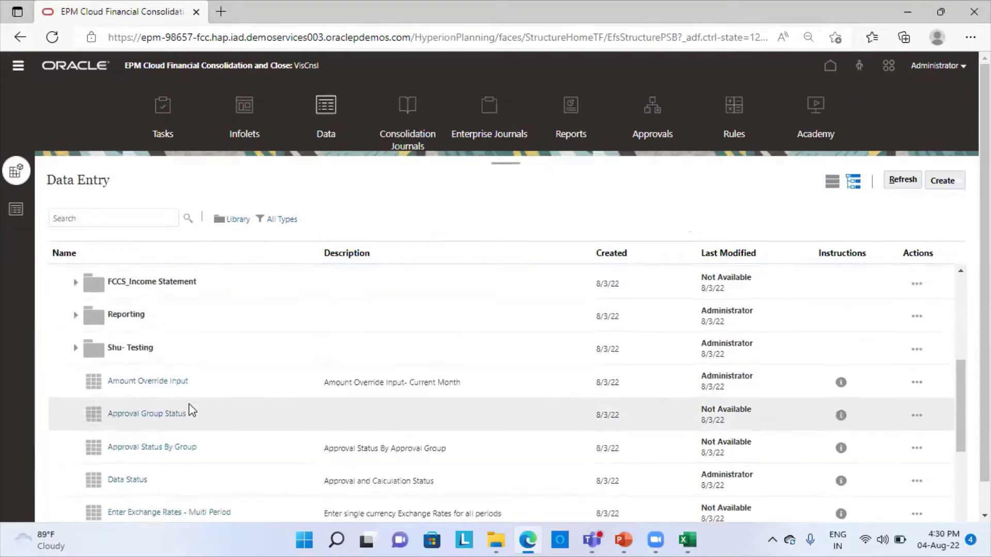
scroll(189, 403, down, 2)
click(135, 413)
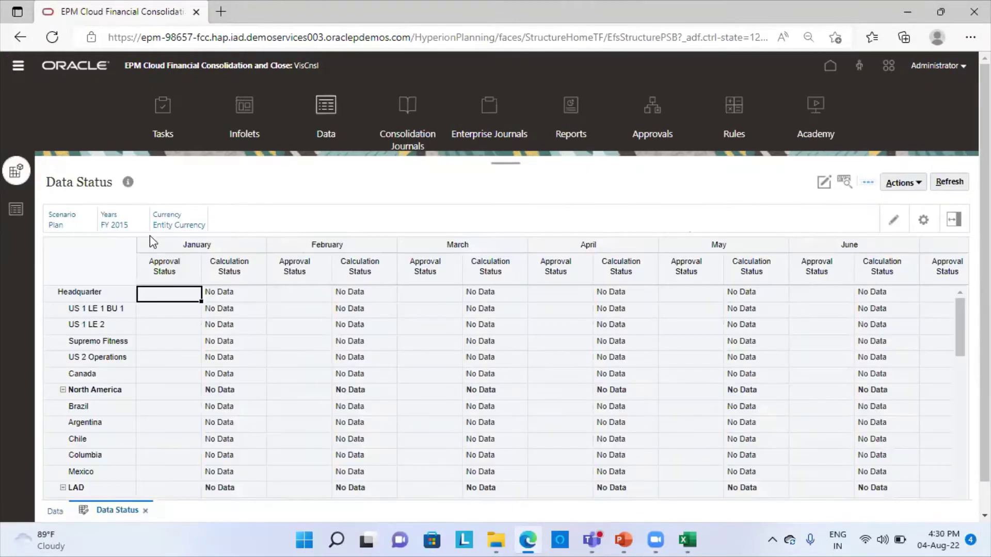
scroll(129, 390, down, 1)
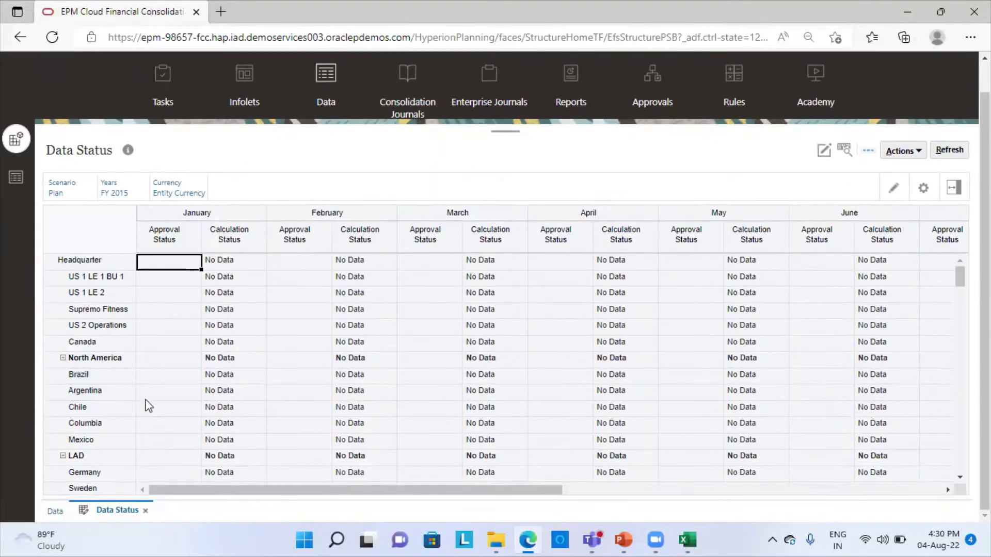
scroll(149, 406, down, 10)
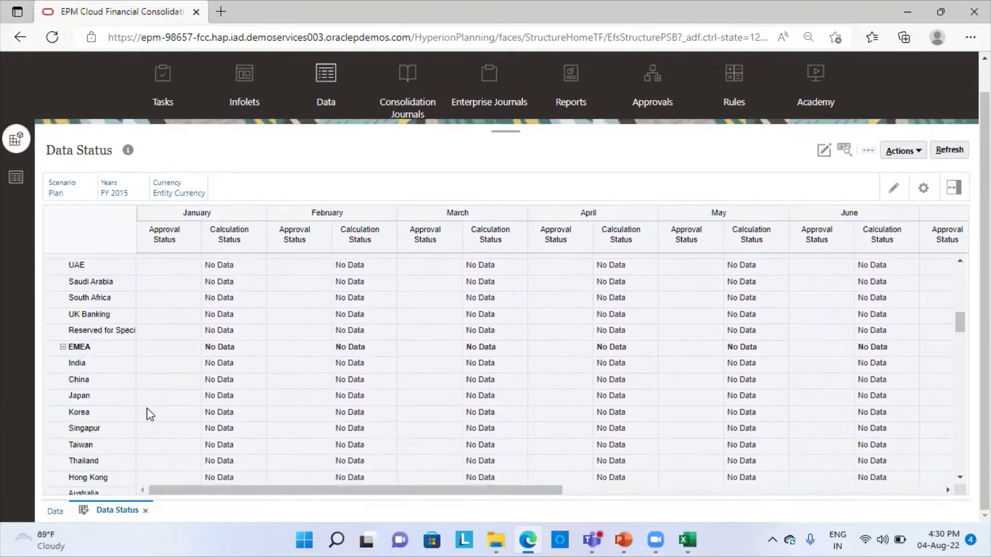
click(143, 407)
scroll(206, 432, down, 5)
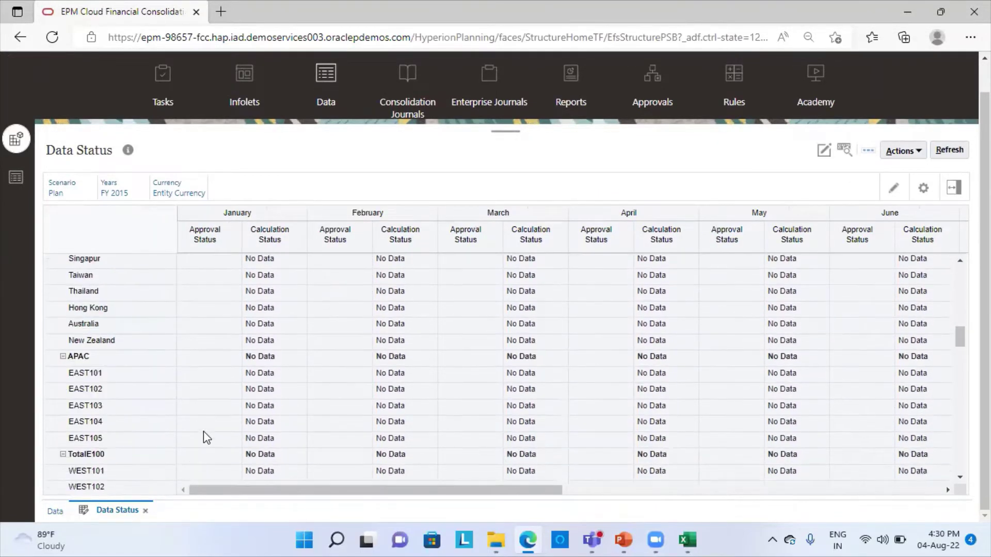
scroll(212, 434, down, 2)
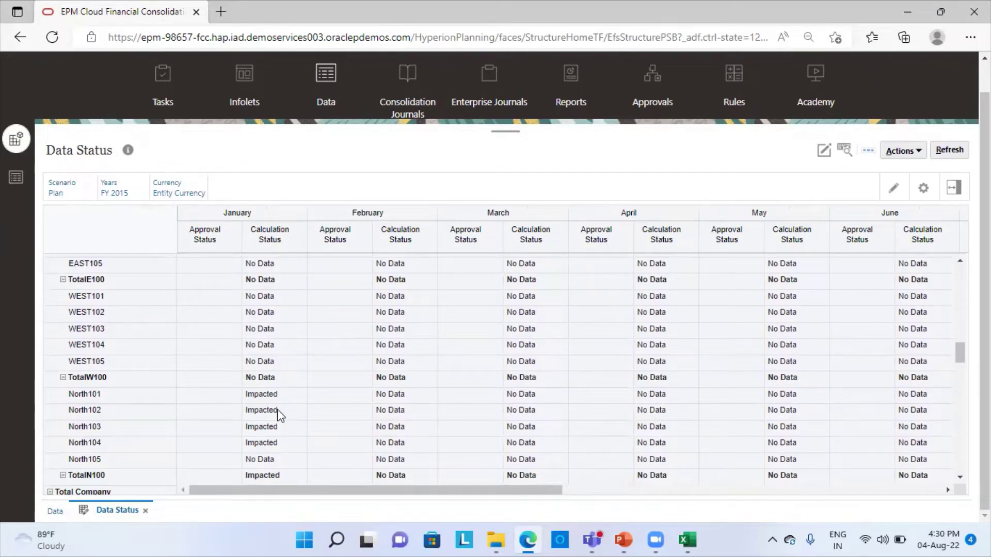
Open the Consolidate business rule for the Data Status form and set its entity to TotalN100
click(921, 153)
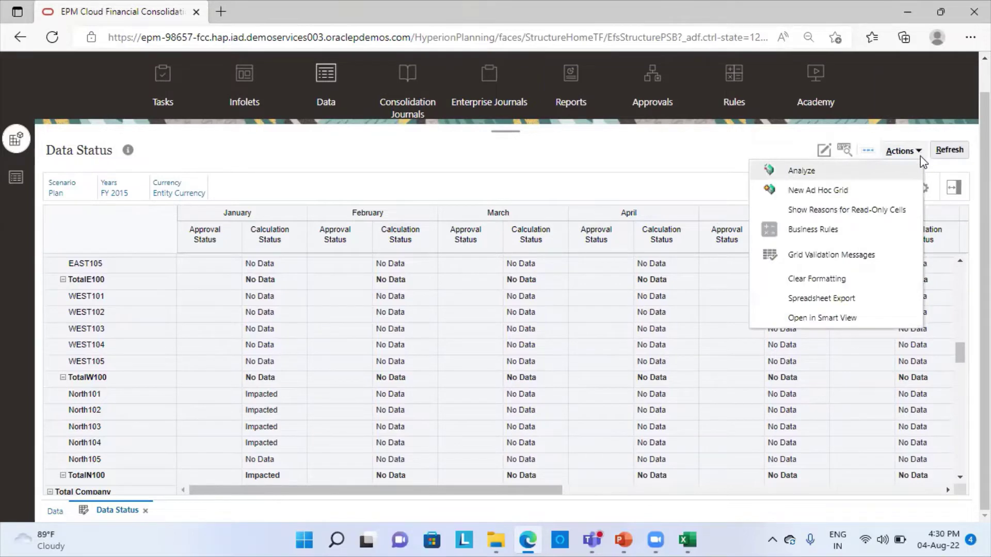
click(817, 230)
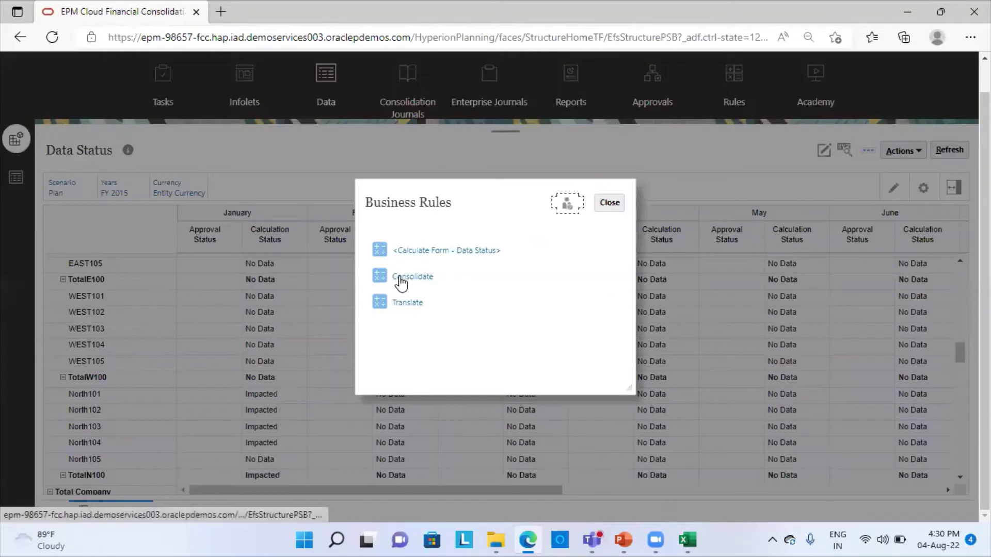
click(420, 277)
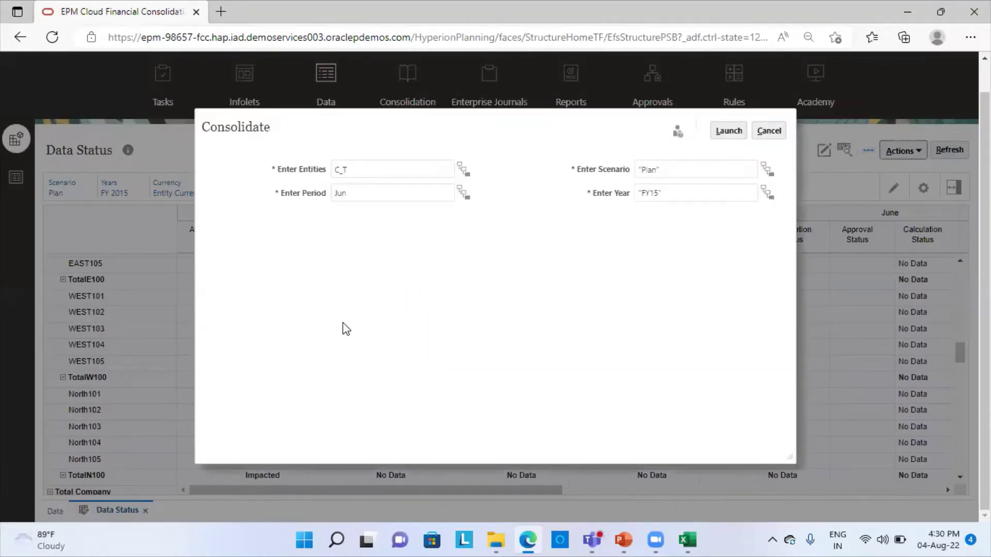
click(441, 174)
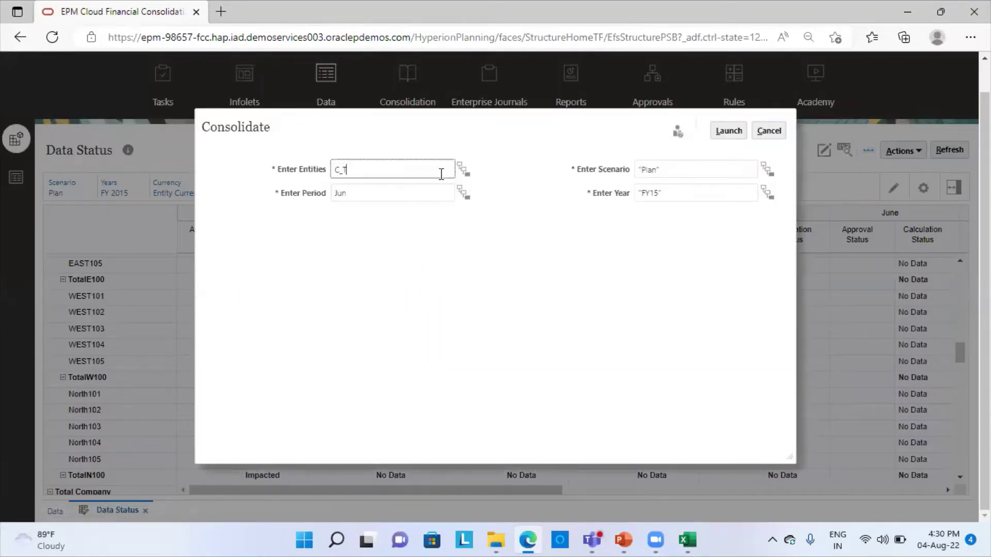
click(460, 168)
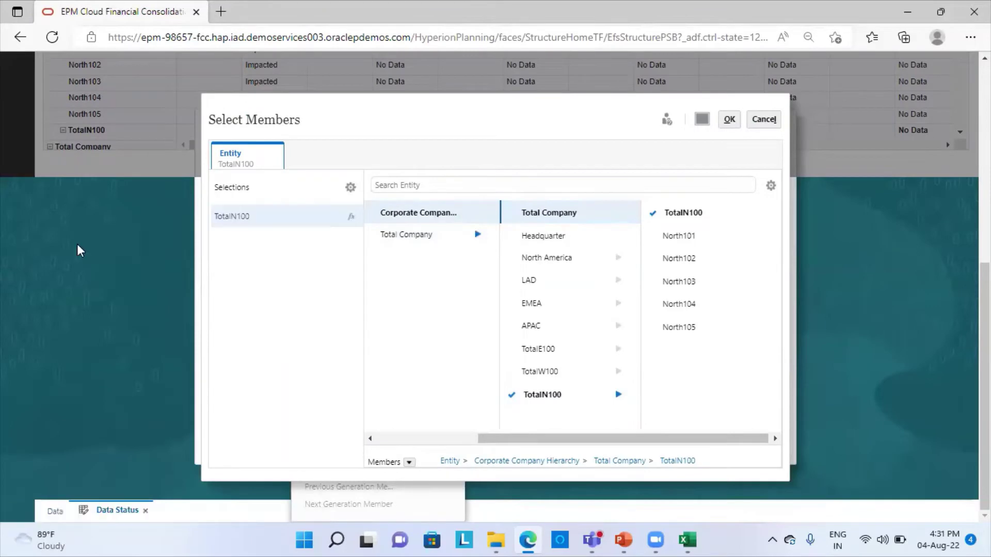
click(733, 122)
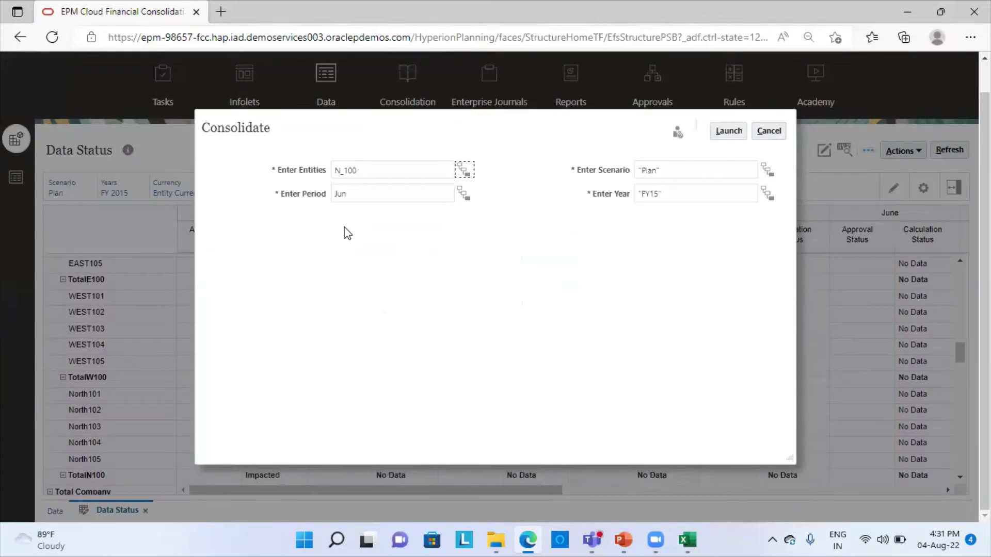
Set the Consolidate rule's period to January under Quarter 1 and launch it for Plan, FY15
click(460, 193)
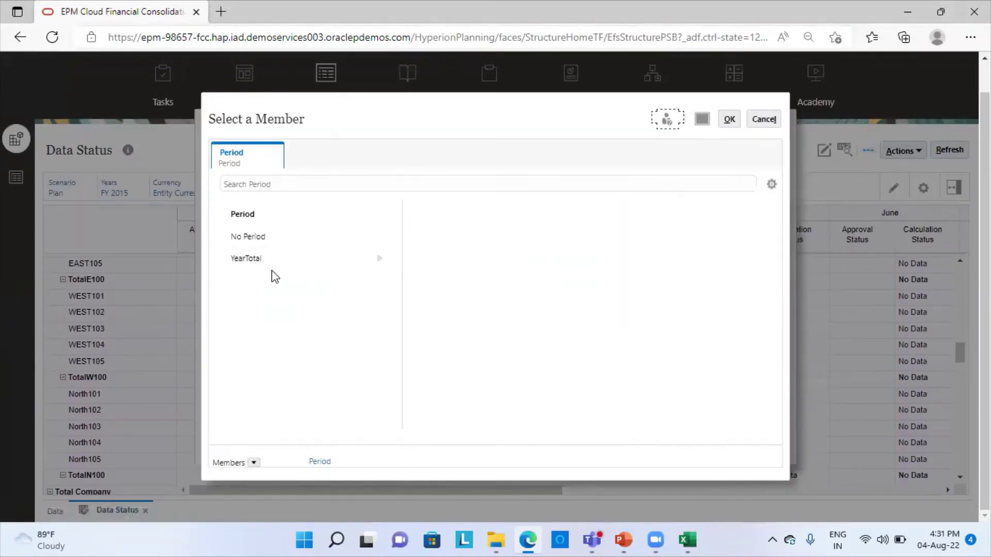
click(251, 260)
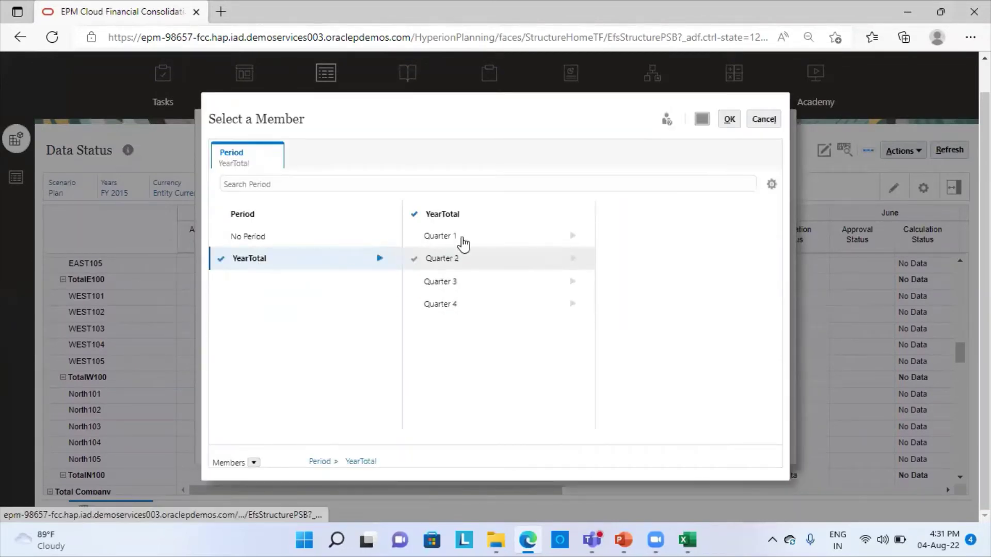
click(479, 234)
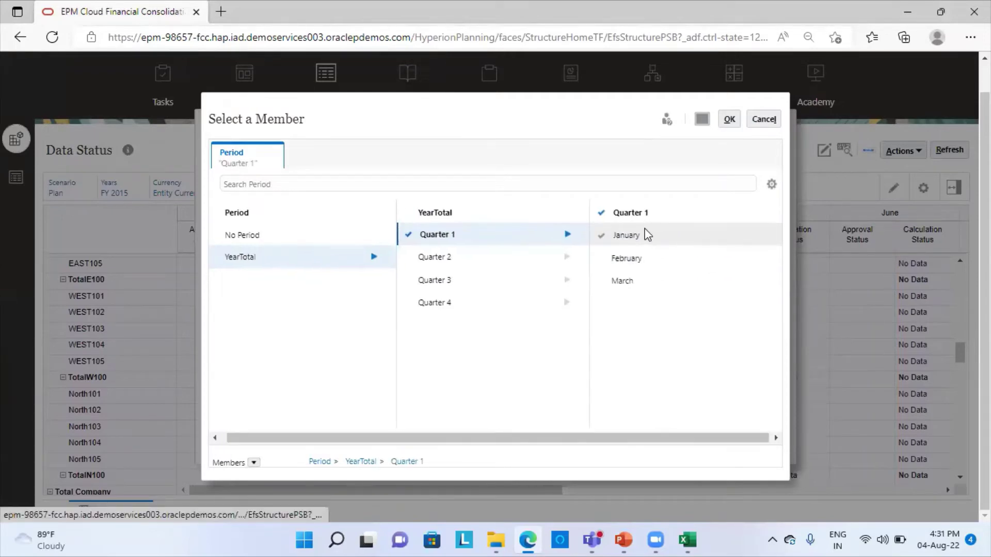
click(643, 234)
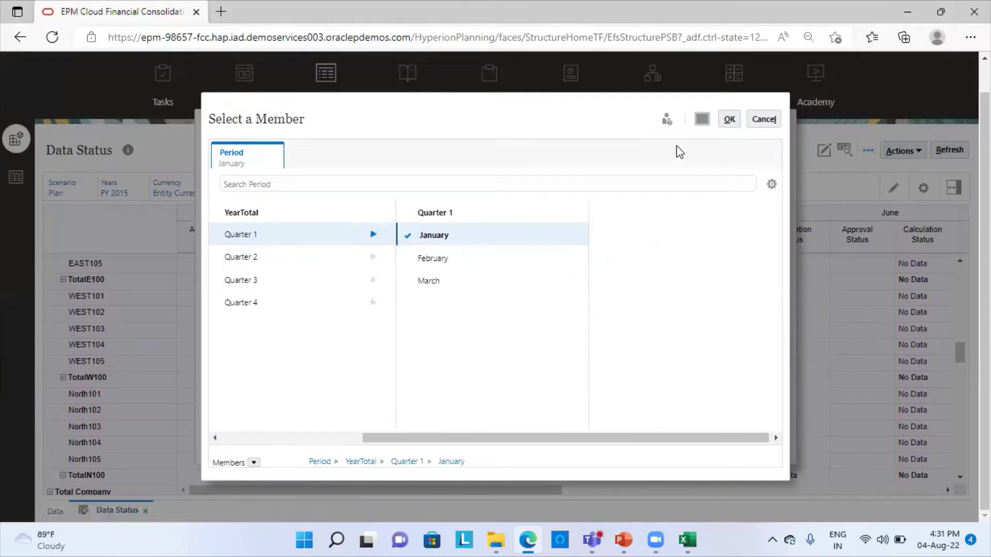
click(729, 120)
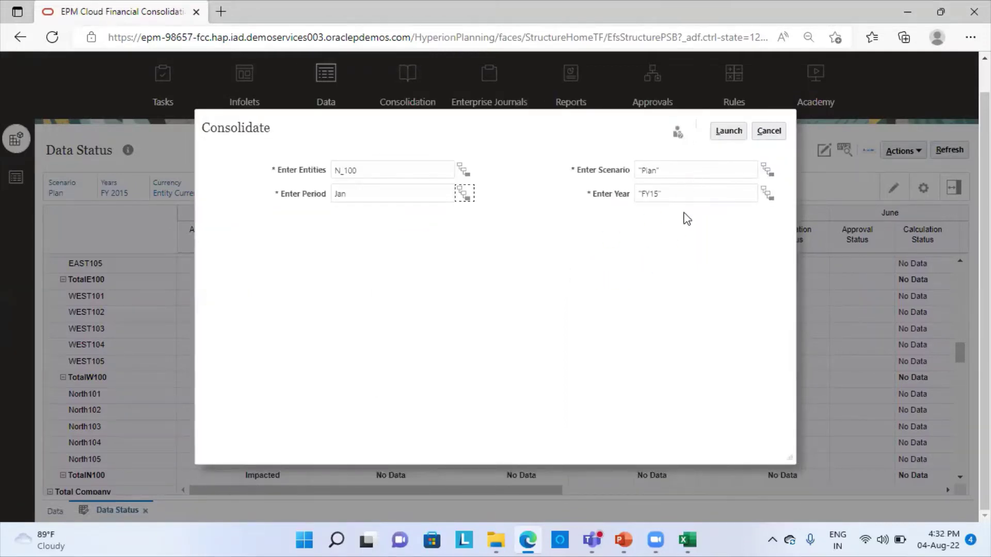
click(732, 135)
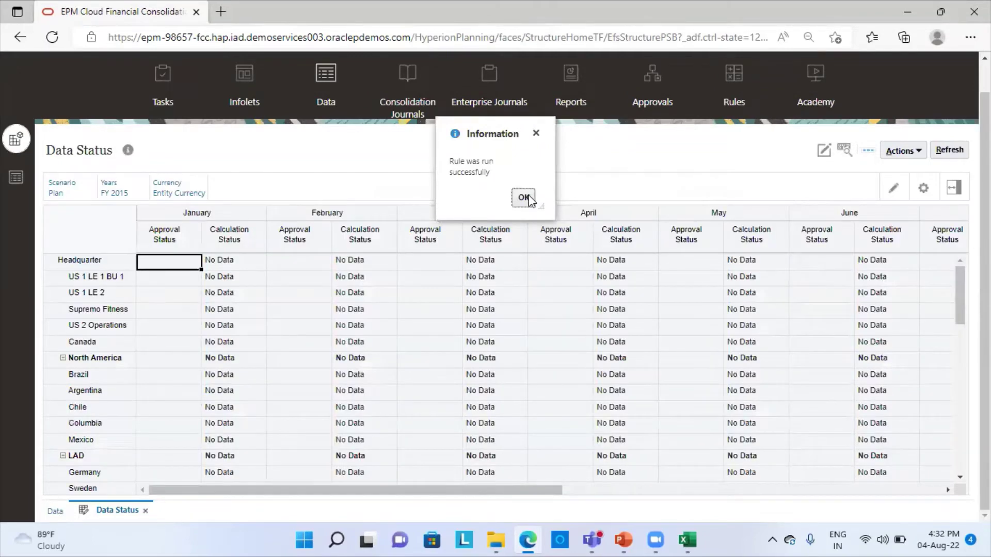
click(523, 198)
Check the calculation status of North101 through North104 and TotalN100 after the consolidation
scroll(182, 409, down, 5)
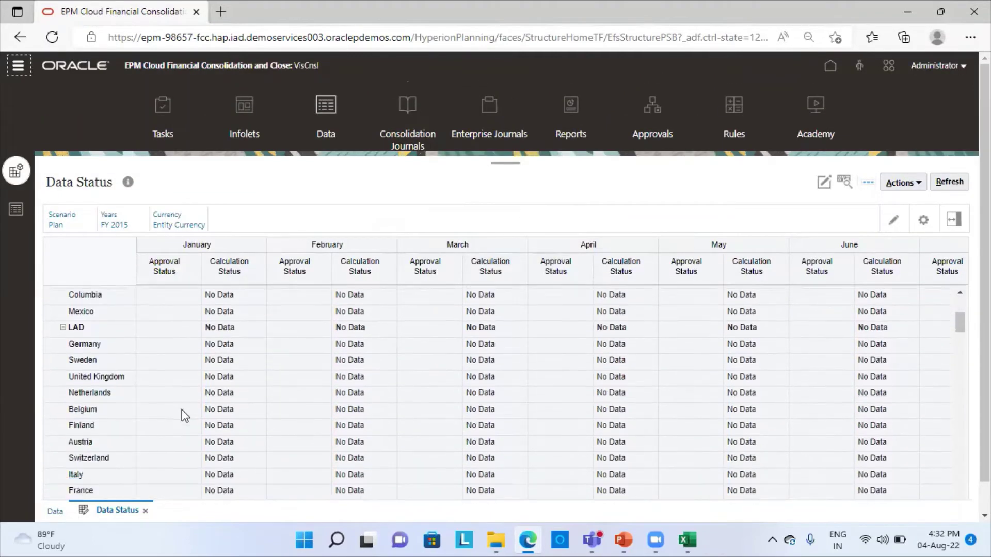
scroll(182, 410, down, 8)
scroll(181, 410, down, 3)
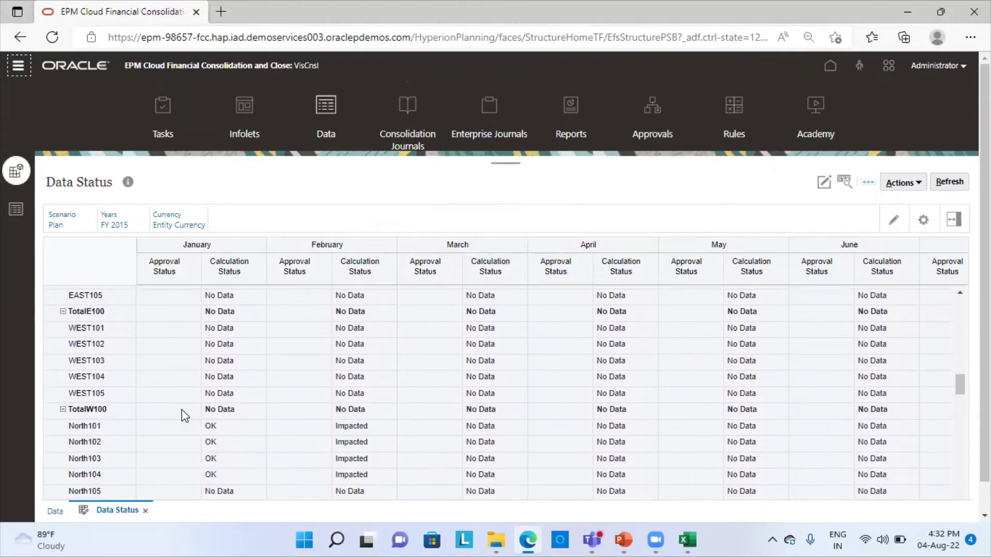
scroll(195, 402, down, 1)
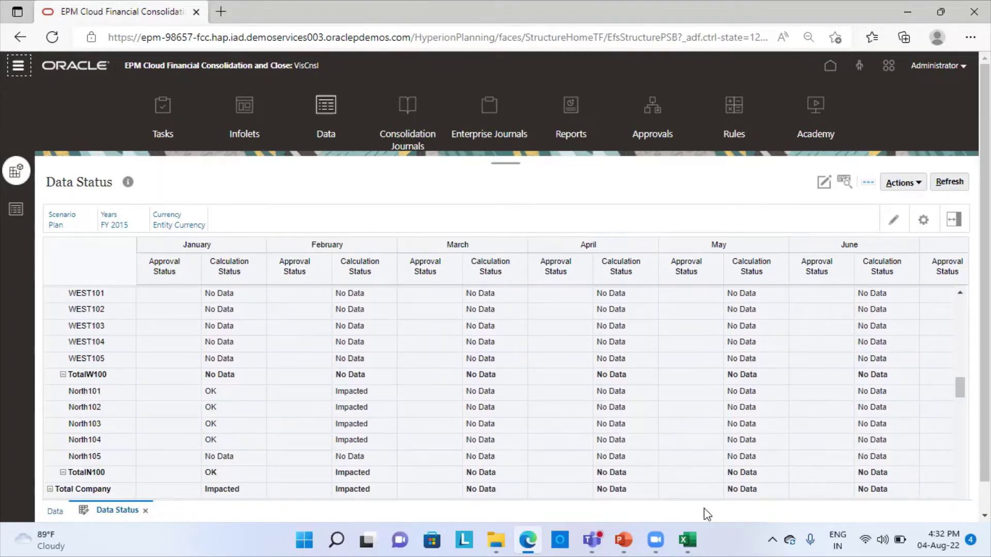
Switch to the Excel workbook, open the Output sheet and move the POV box clear of the data columns
click(686, 540)
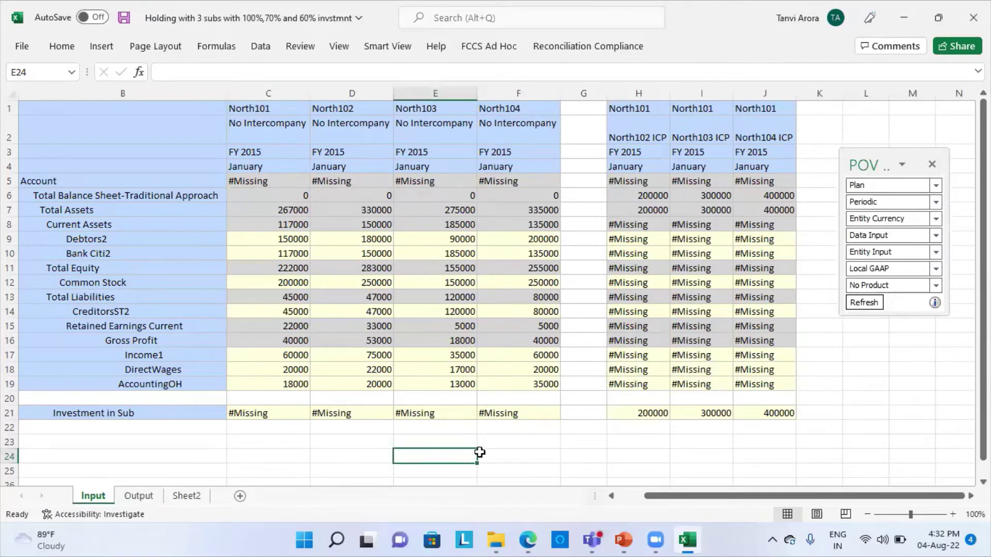
click(138, 495)
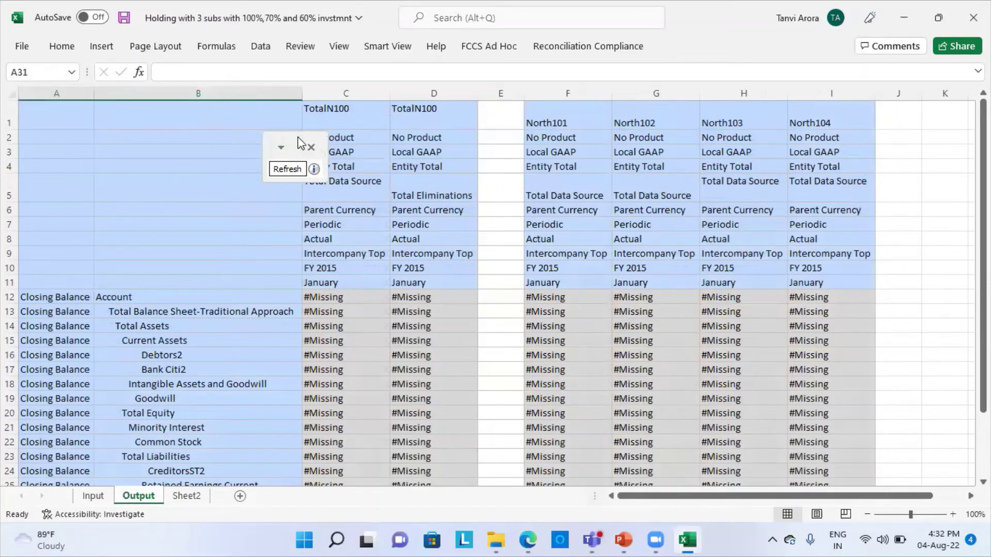
drag(268, 140, 911, 129)
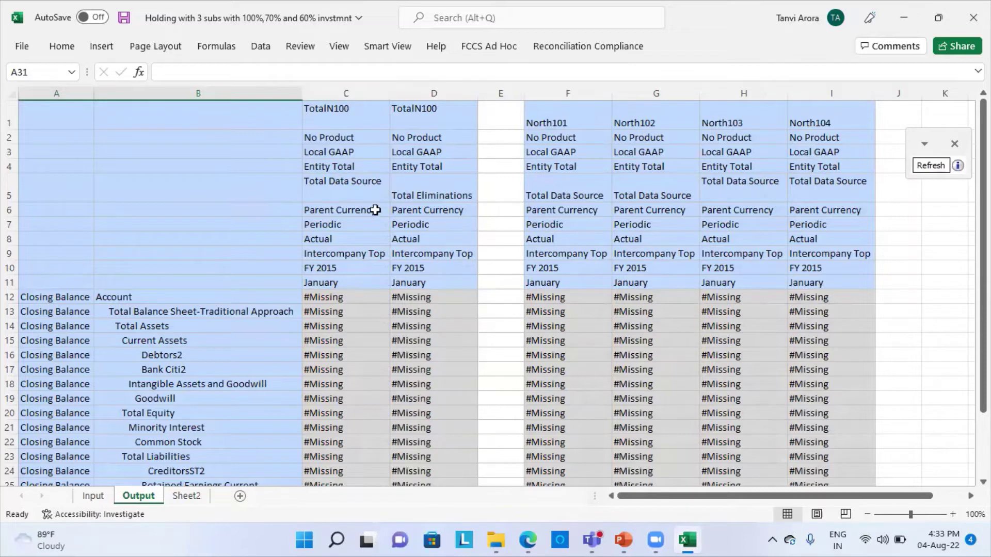
click(331, 114)
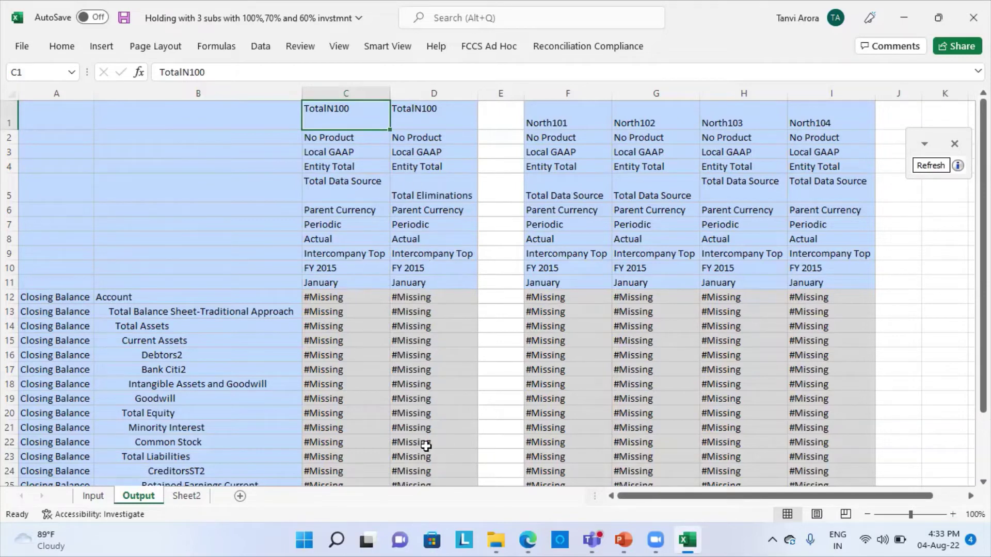
scroll(393, 409, down, 3)
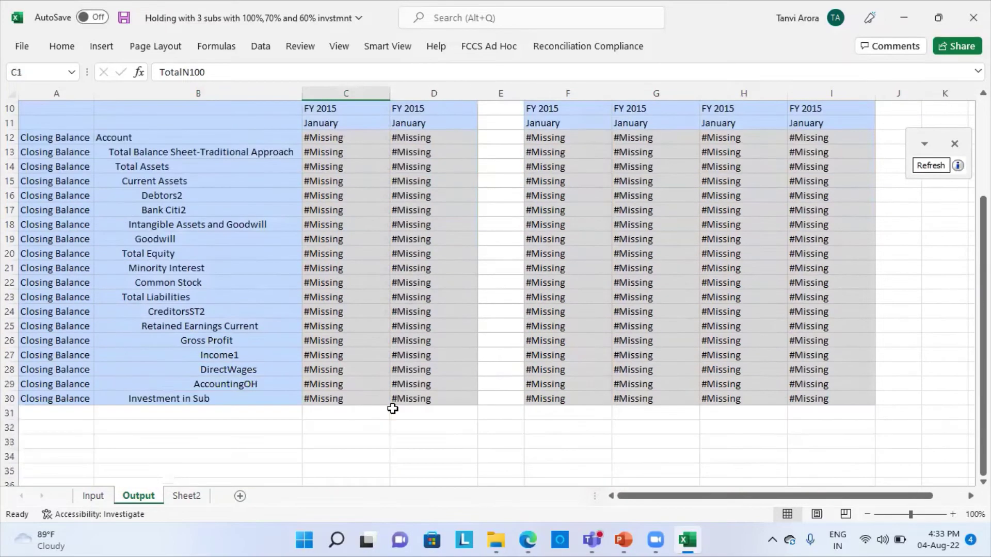
scroll(400, 410, up, 2)
scroll(286, 381, up, 1)
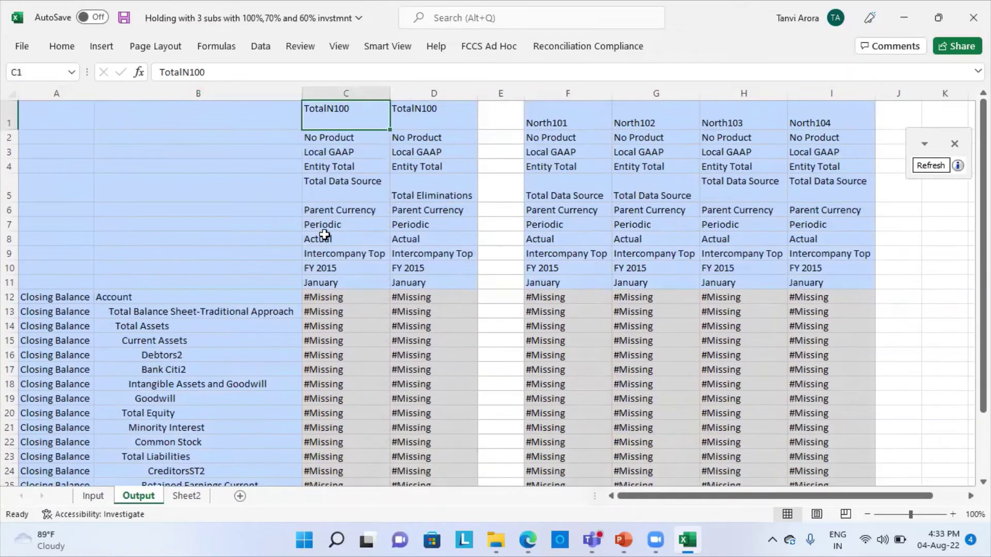
Set the scenario to Plan in row 8 for both TotalN100 columns and the North101 to North104 columns
click(327, 238)
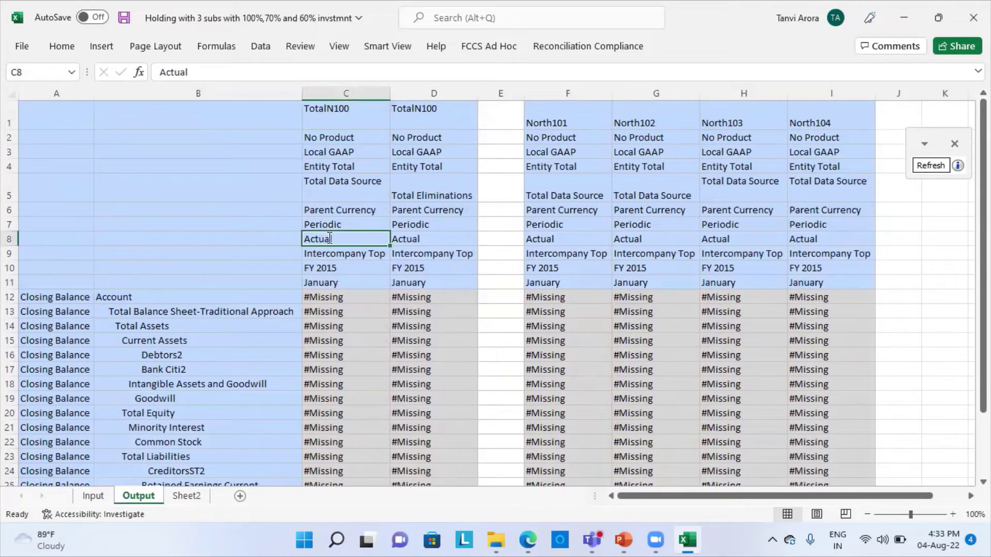
text(Plan)
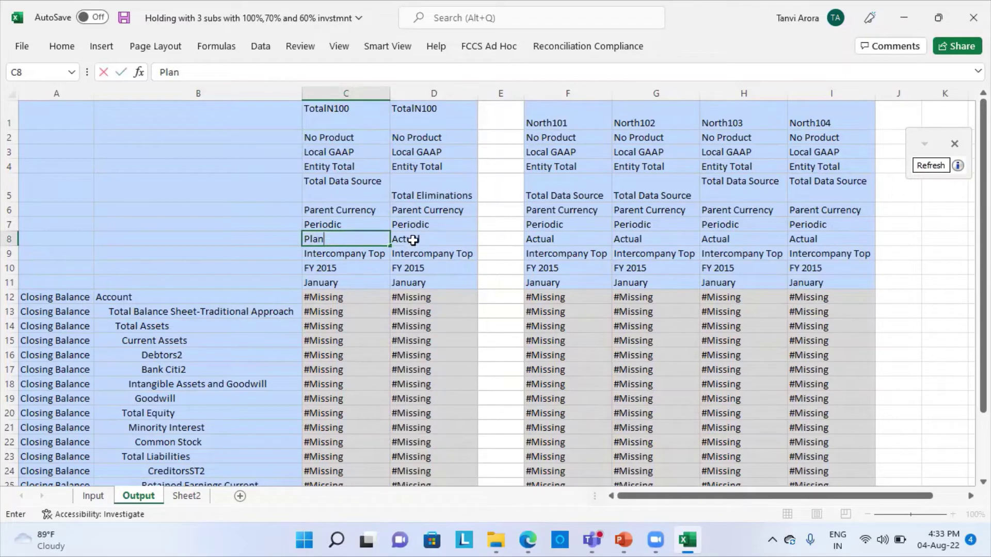
click(411, 240)
click(352, 237)
key(ctrl+c)
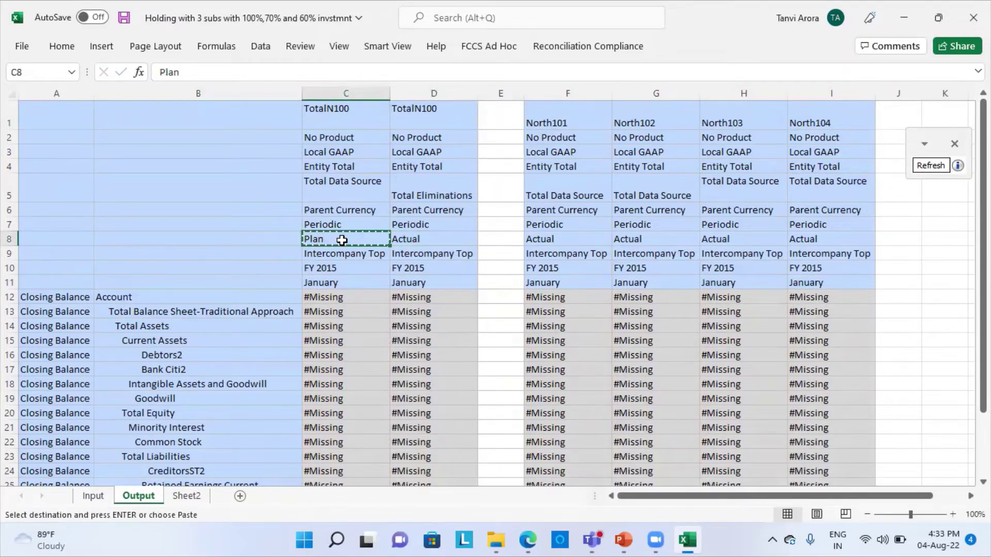
click(435, 244)
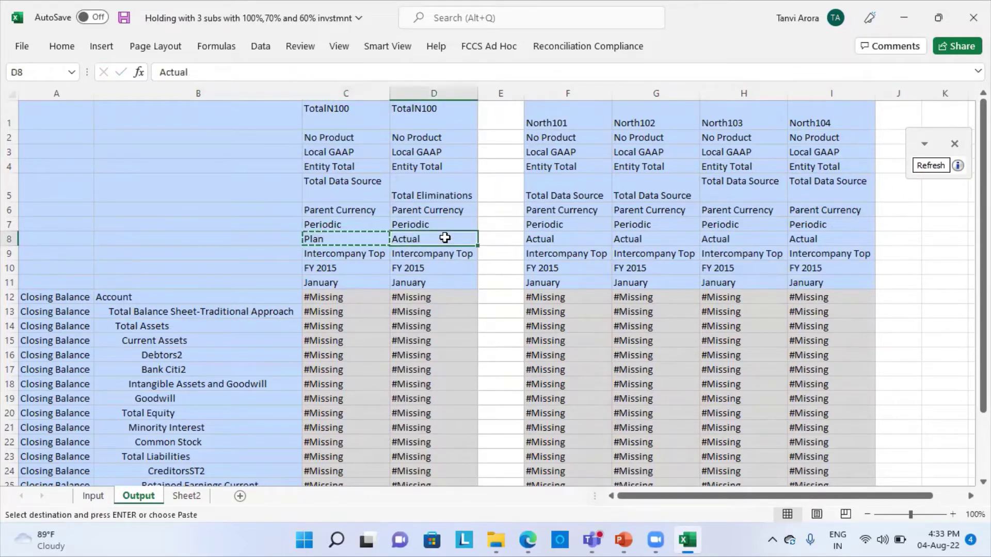
key(ctrl+v)
drag(550, 242, 779, 234)
key(ctrl+v)
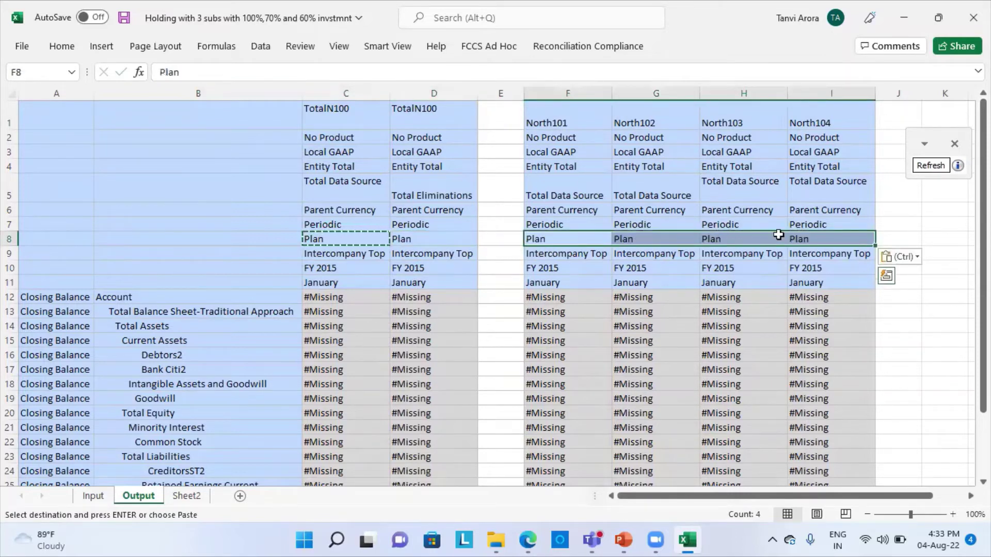
click(927, 353)
key(Return)
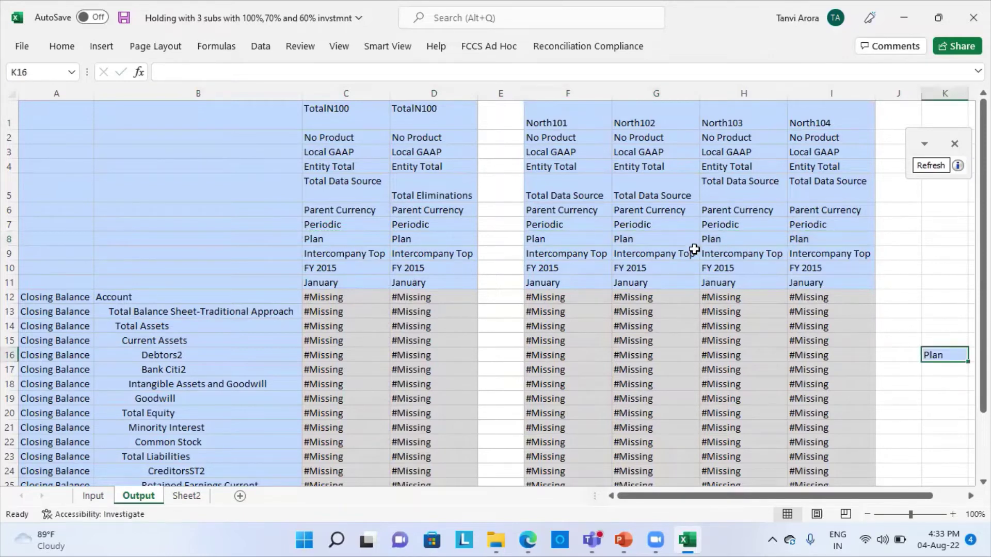
key(Up)
key(Up)
key(Up)
key(Up)
key(Up)
key(Up)
key(Up)
key(Up)
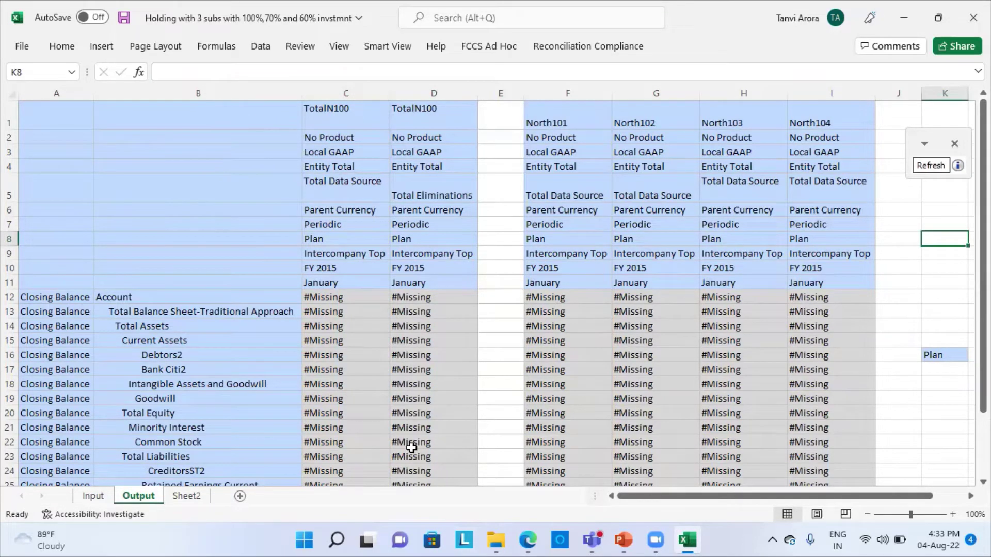
Refresh the Output sheet's Smart View data and clear the stray Plan entry from cell K16
click(388, 46)
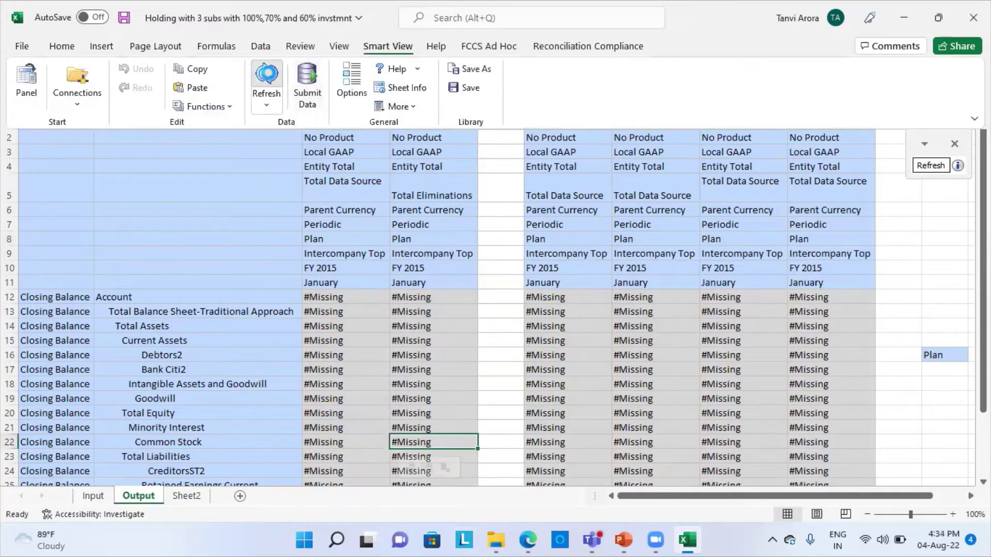
click(265, 87)
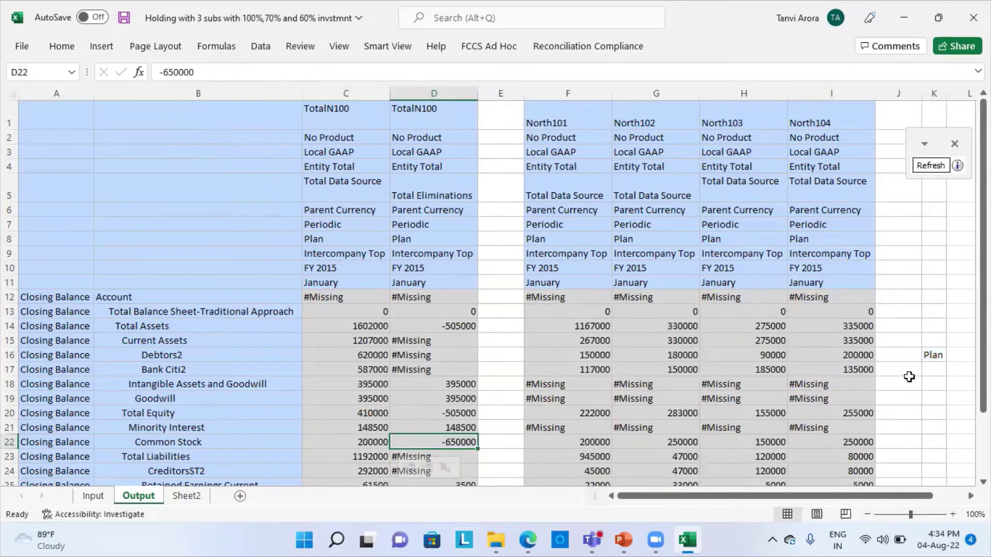
click(927, 356)
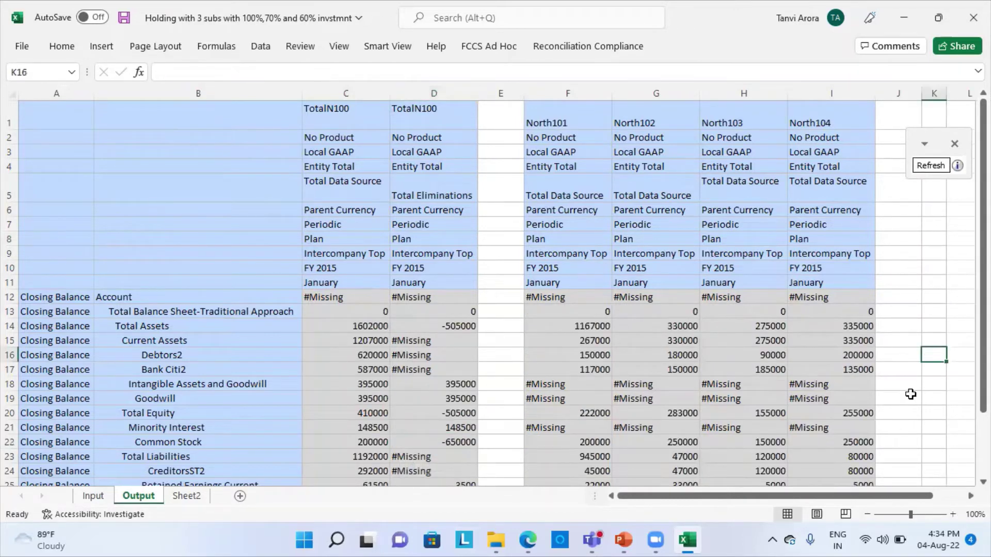
Compare North101's Investment in Sub amounts per intercompany partner on the Input sheet with its total on the Output sheet
scroll(674, 366, down, 2)
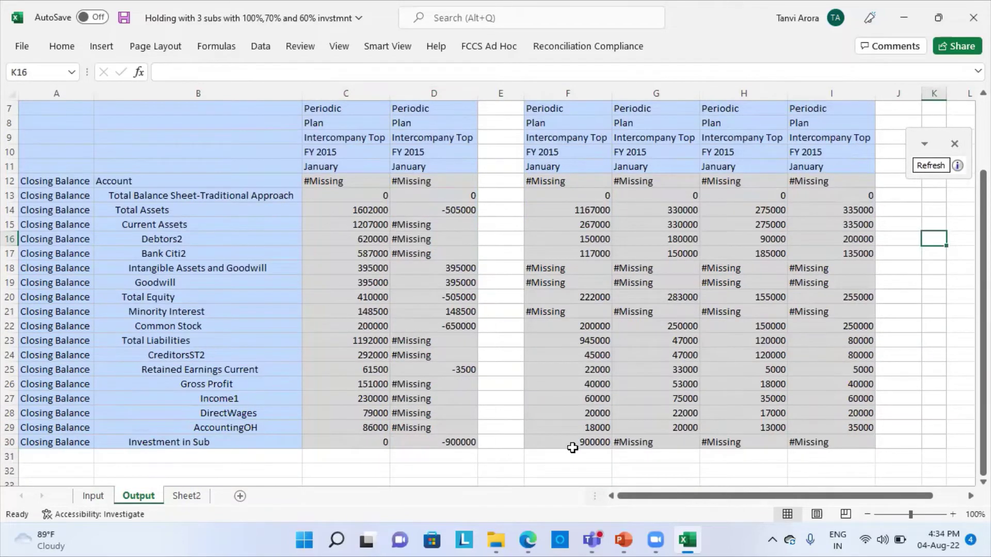
click(92, 496)
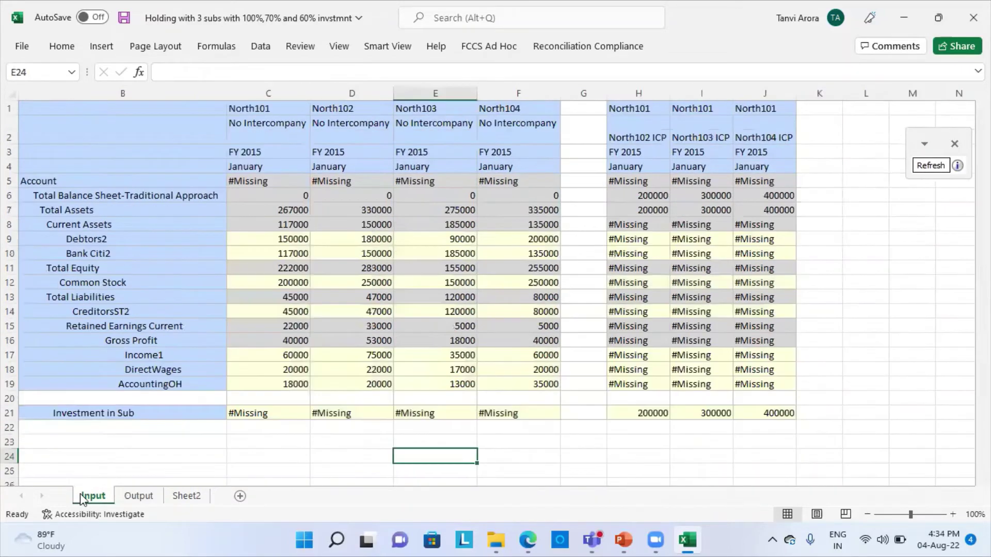
click(635, 432)
click(665, 413)
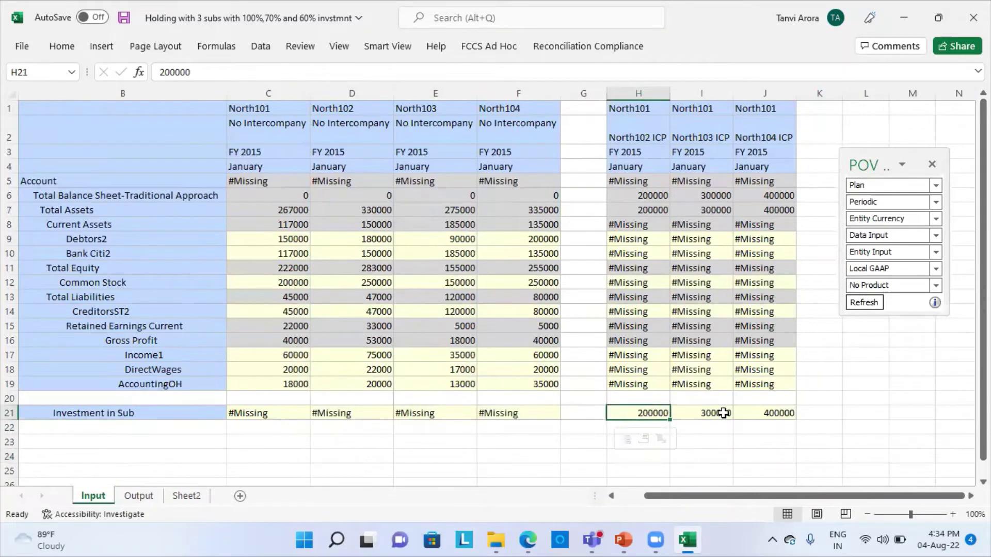
click(724, 413)
click(782, 412)
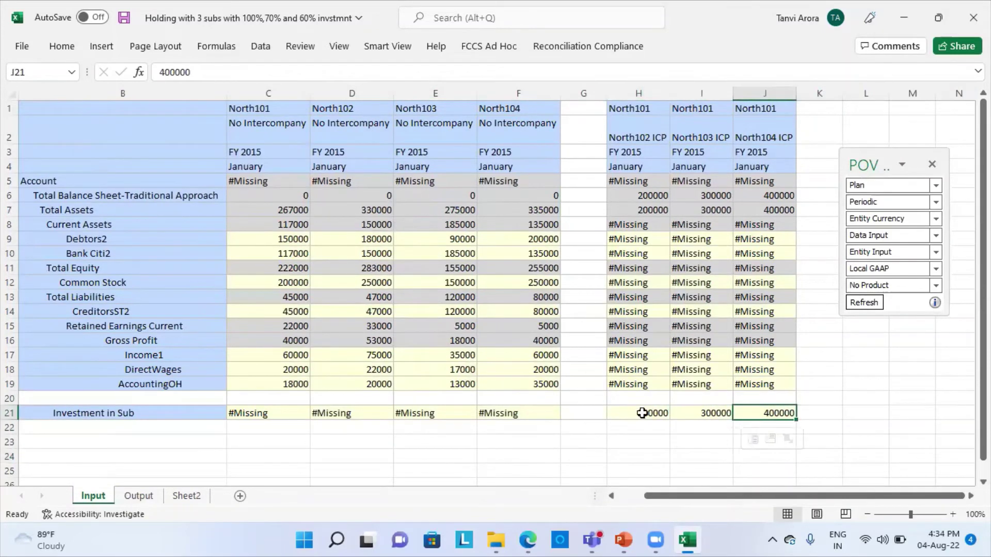
click(138, 496)
click(600, 443)
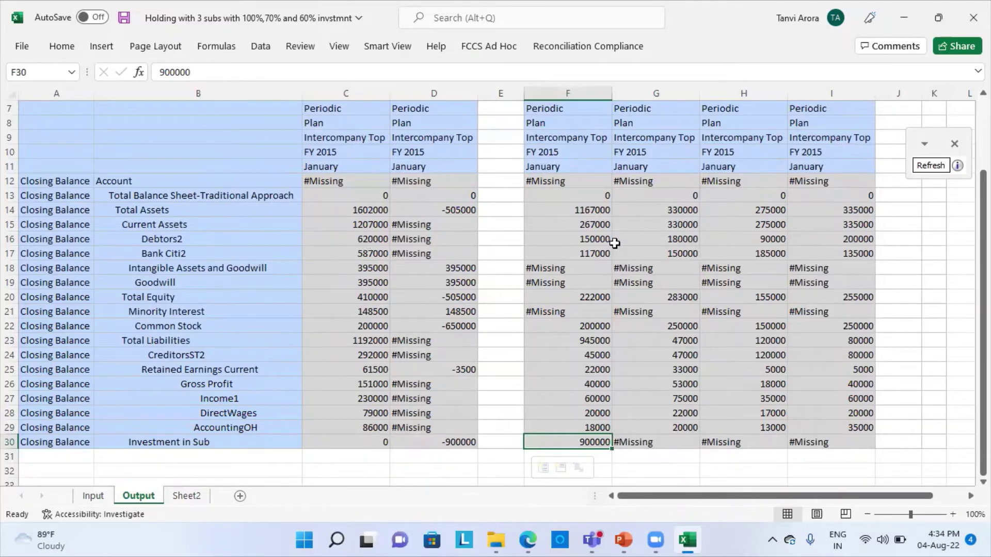
Sum Debtors2 and Bank Citi2 across North101 to North104 and compare each with the TotalN100 value
drag(562, 240, 810, 239)
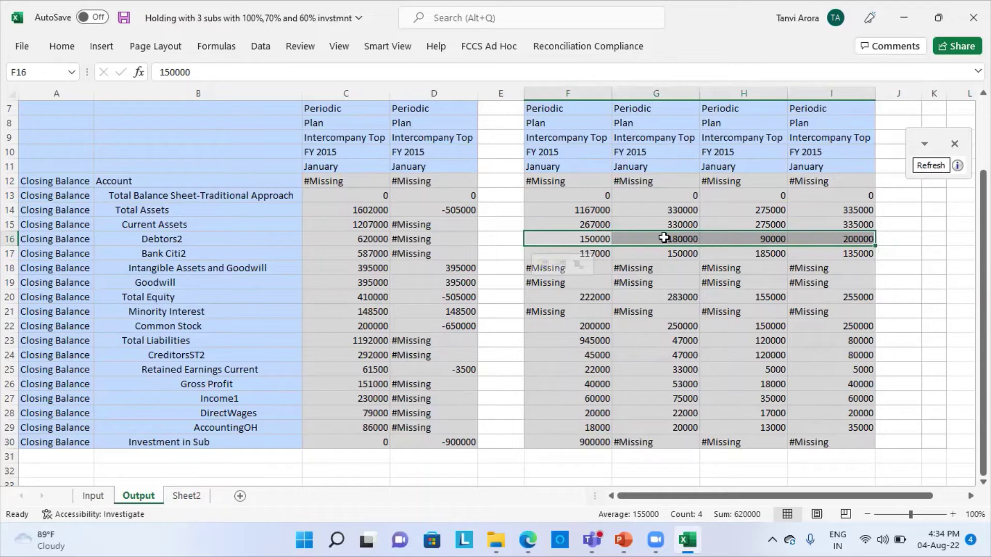
click(322, 242)
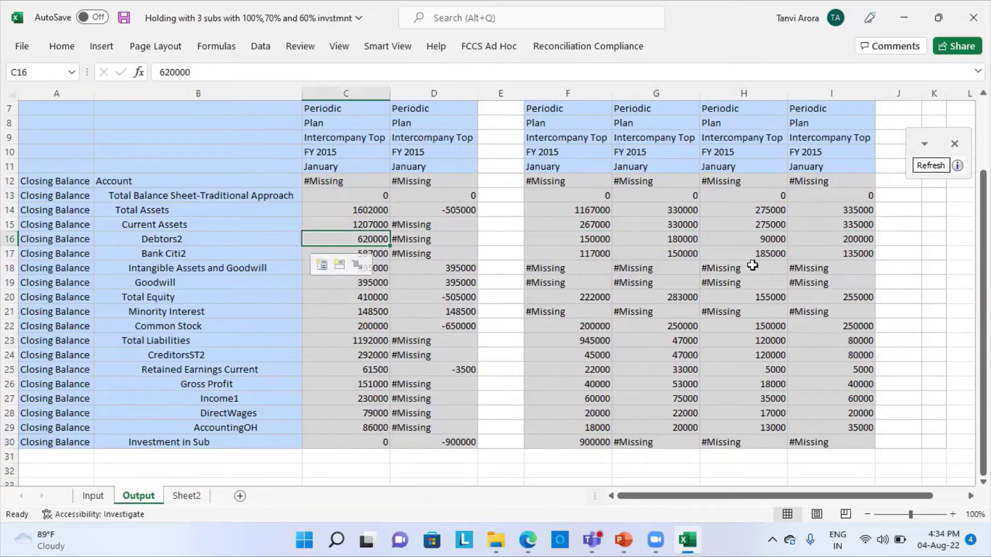
drag(575, 253, 810, 253)
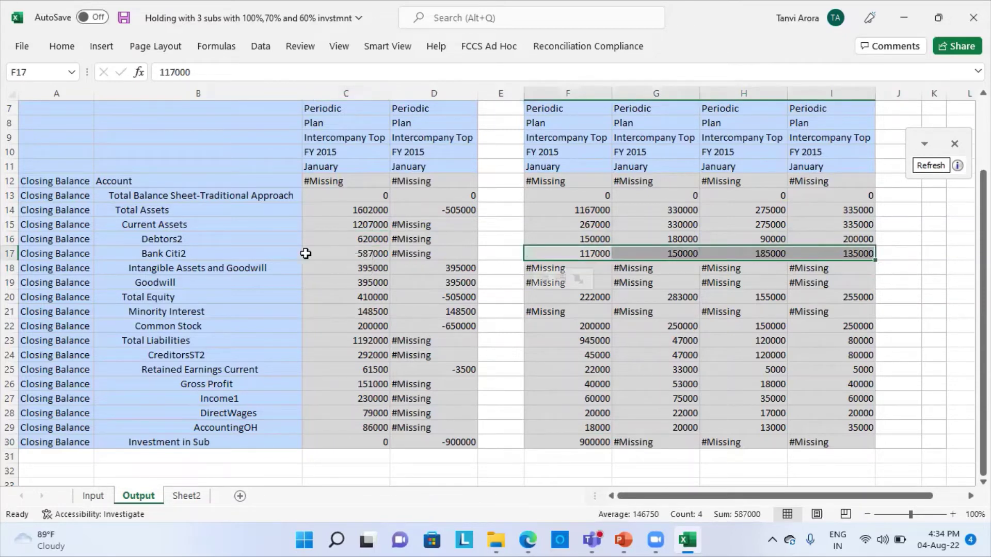
click(349, 251)
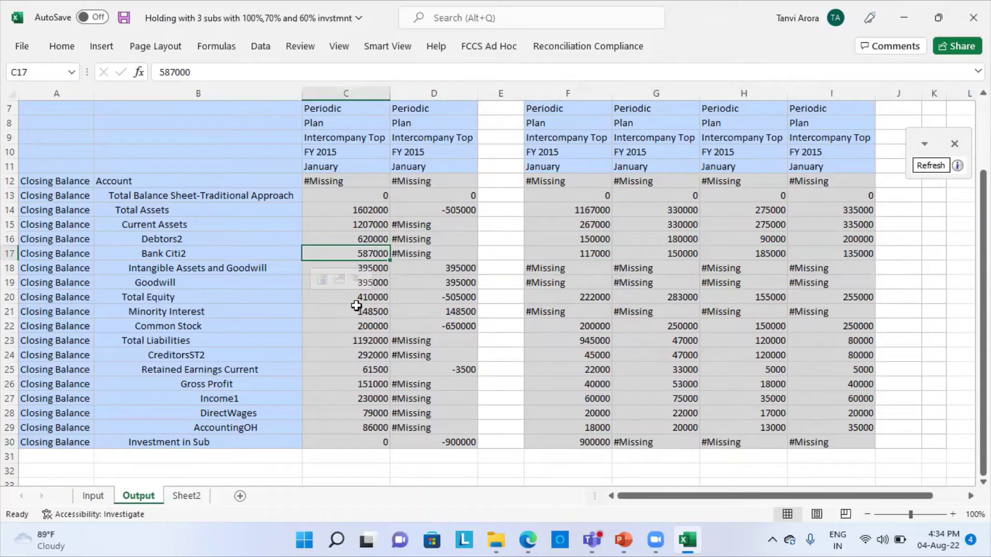
Check TotalN100's Total Equity, Minority Interest and Common Stock against the entity and elimination amounts
drag(448, 299, 816, 298)
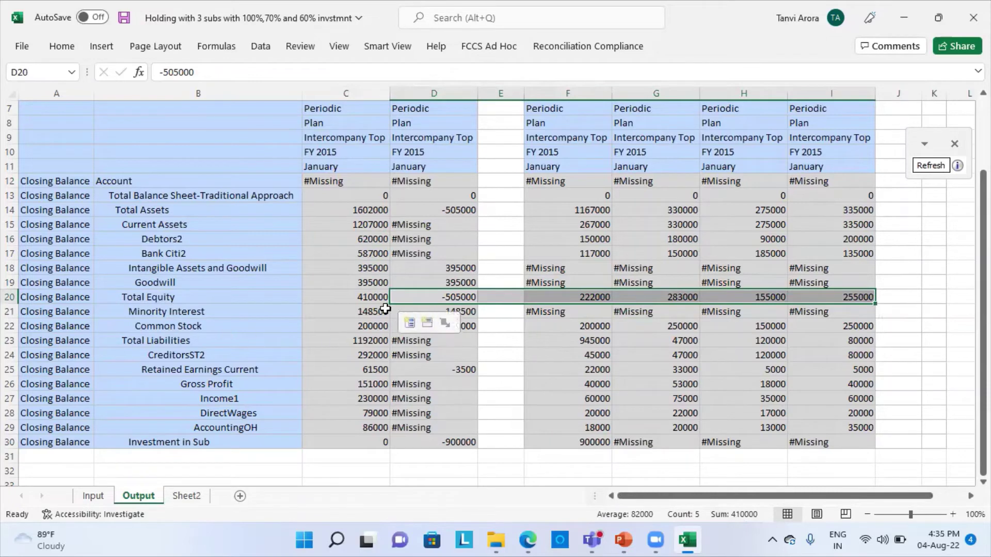
click(365, 311)
click(418, 311)
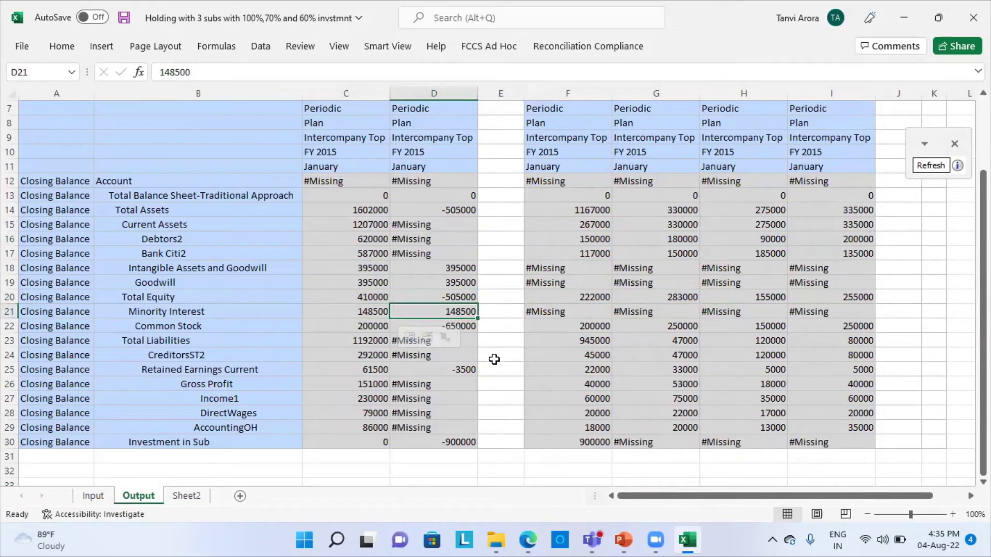
click(466, 329)
click(585, 328)
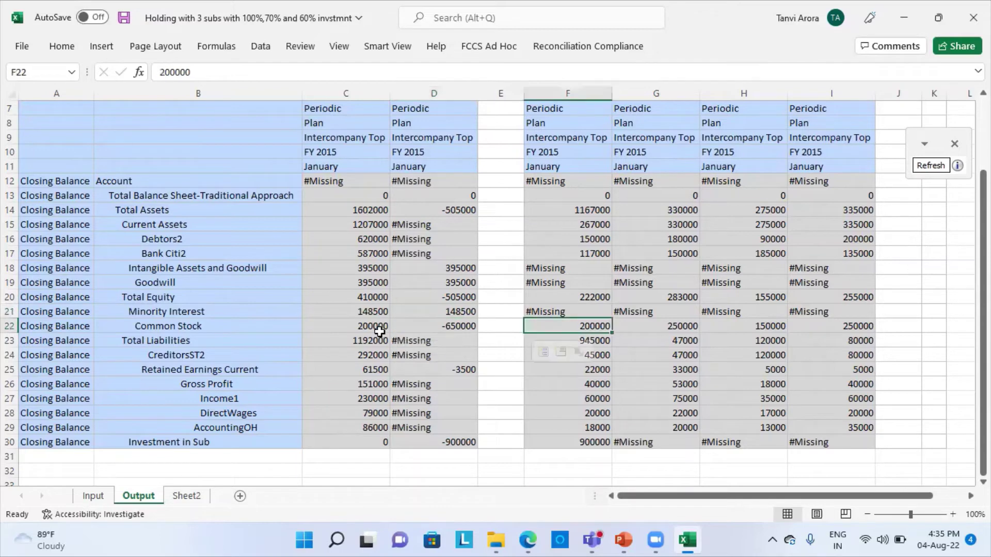
click(361, 327)
click(578, 340)
click(350, 327)
click(194, 424)
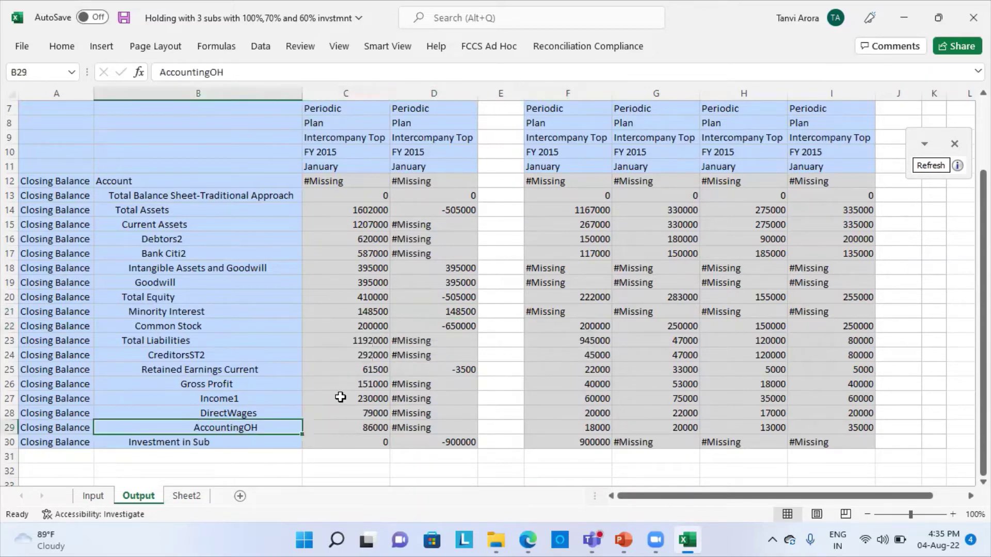
Sum CreditorsST2 across North101 to North104 and compare it with the TotalN100 value
click(363, 357)
drag(594, 357, 818, 354)
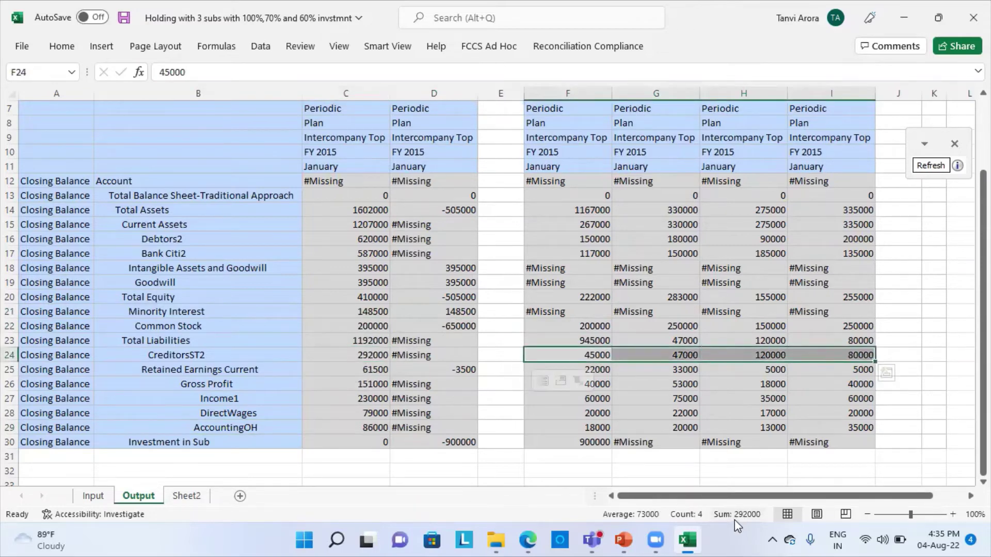
click(361, 357)
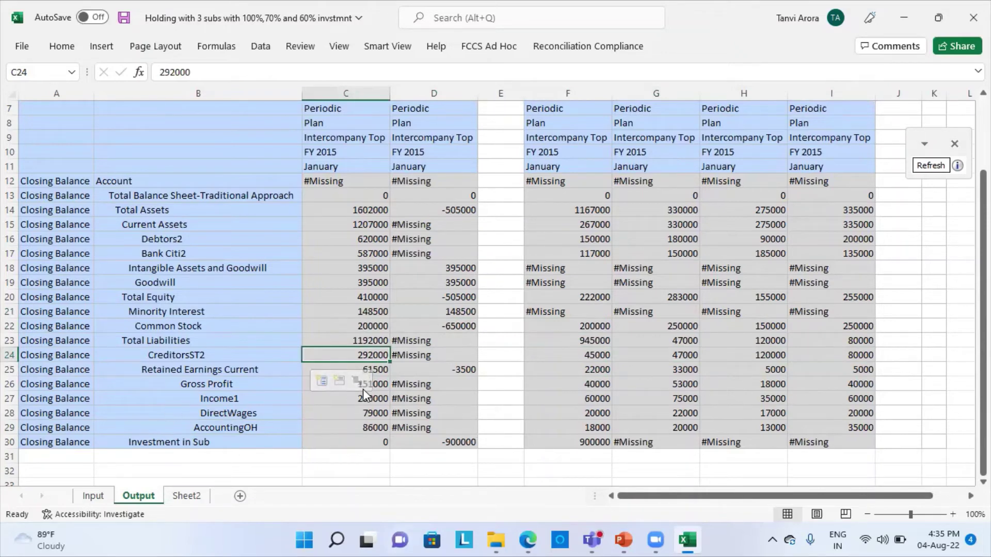
Look over the full Output grid and locate the Goodwill account row
scroll(425, 413, down, 1)
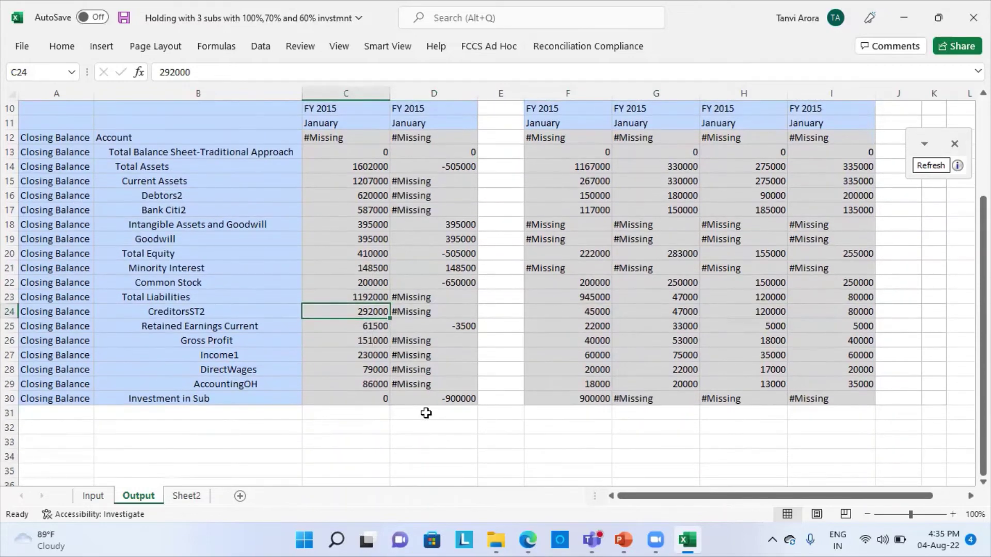
scroll(549, 407, up, 3)
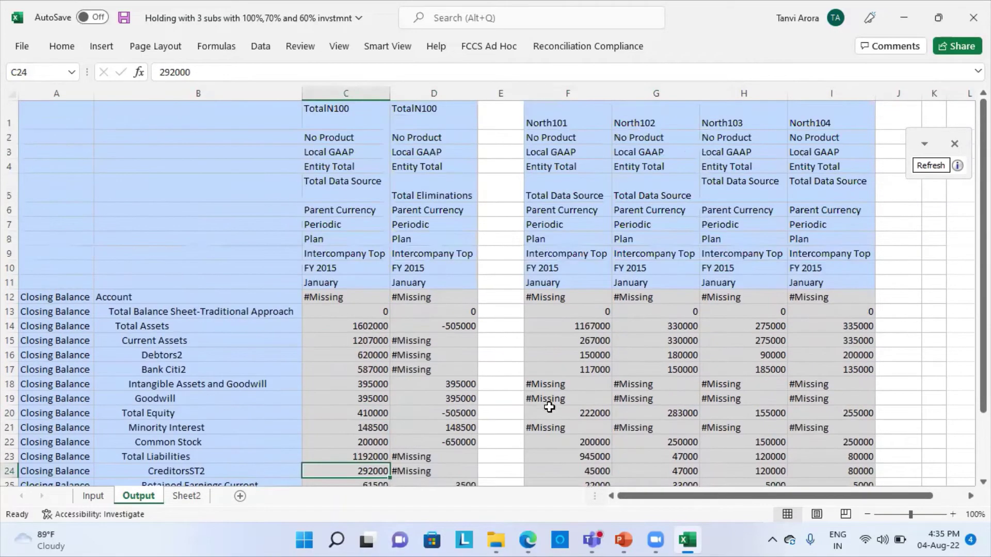
scroll(406, 399, down, 3)
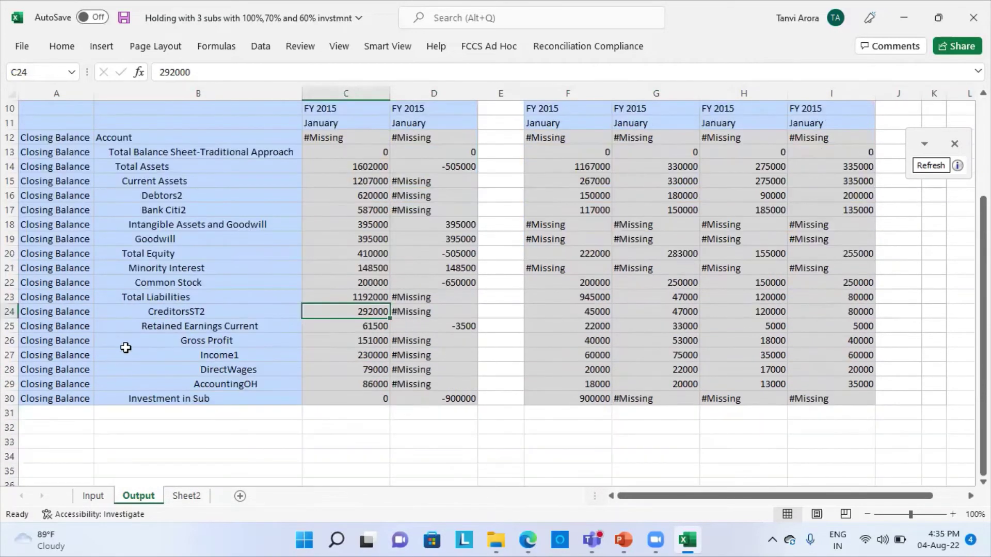
click(217, 240)
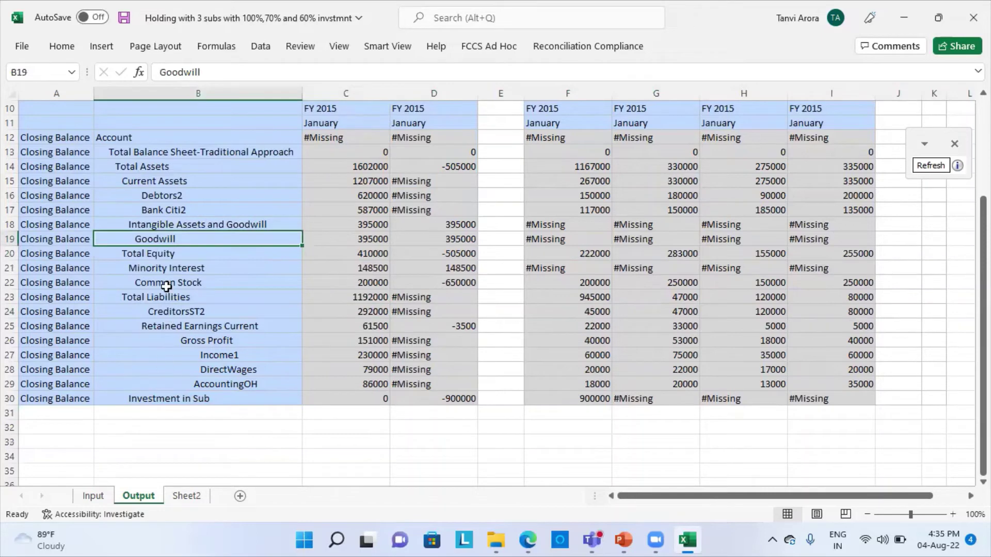
Look over the Minority Interest and Retained Earnings Current accounts and the goodwill, RE and minority interest calculation sections below the grid
click(184, 269)
click(207, 326)
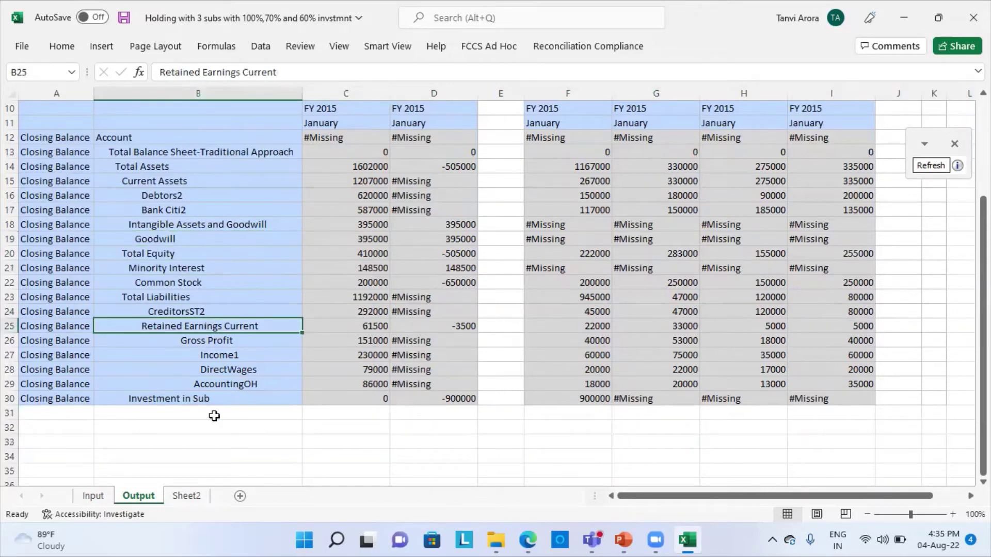
scroll(213, 418, up, 2)
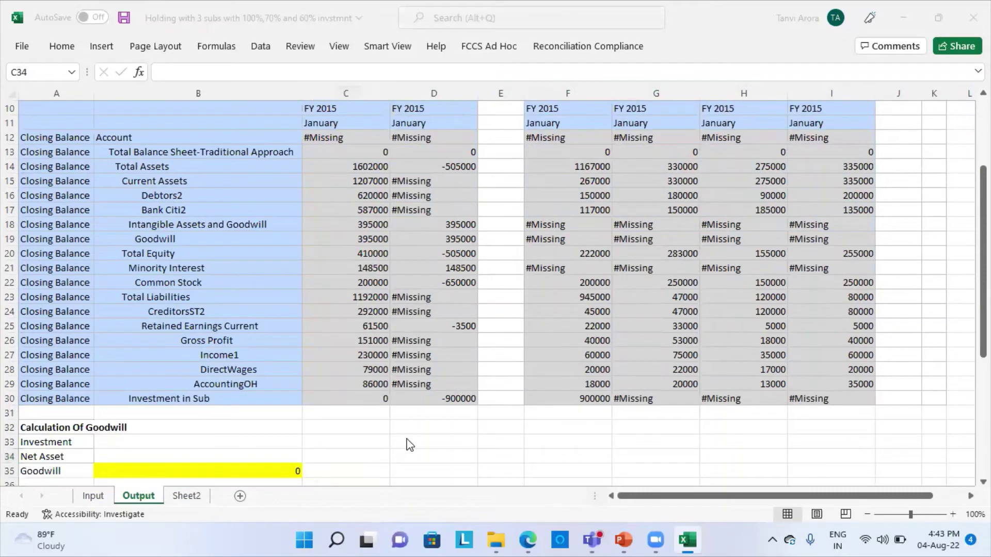
scroll(405, 443, down, 4)
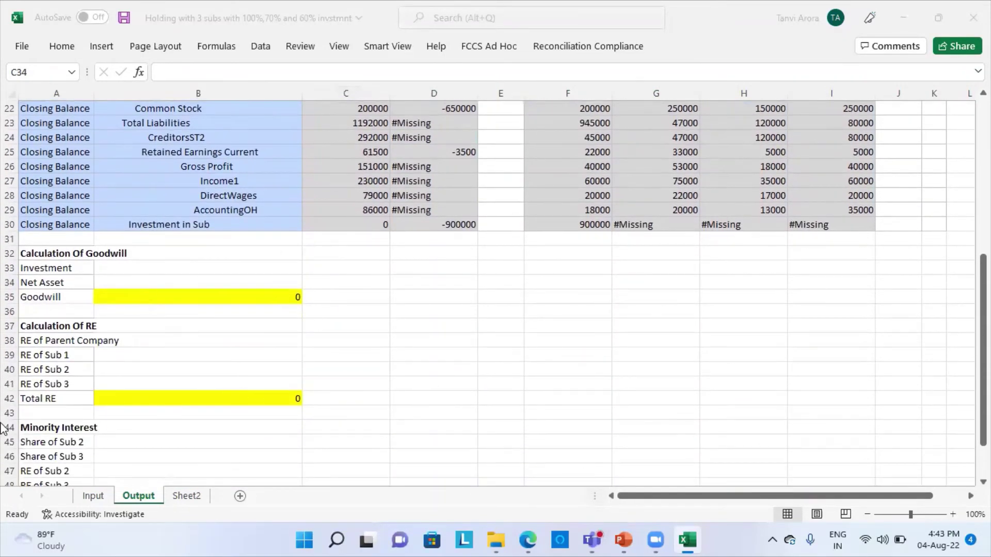
scroll(481, 354, up, 2)
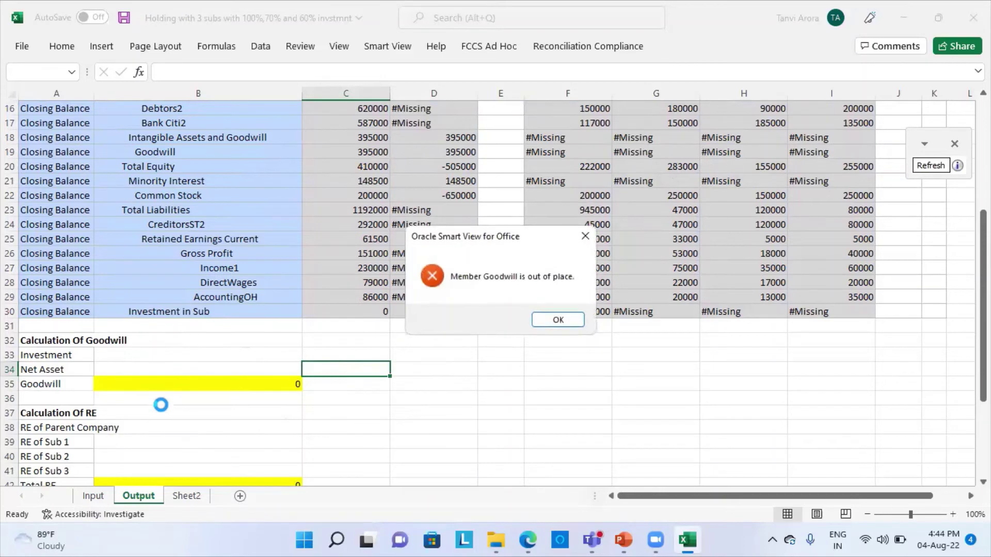
Dismiss the Smart View error and link the goodwill calculation's Investment cell B33 to the parent's Investment in Sub with =F30
click(555, 318)
click(525, 372)
click(139, 358)
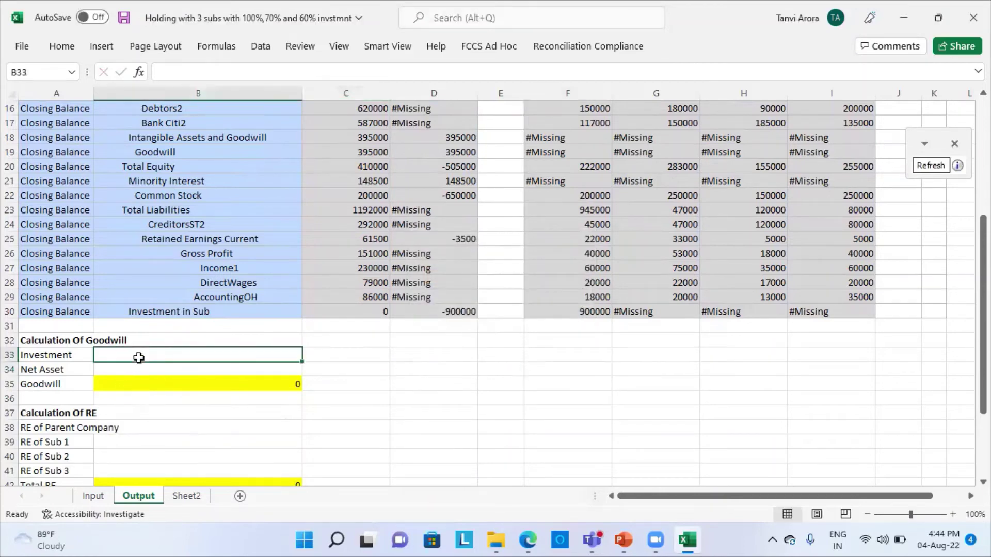
text(=)
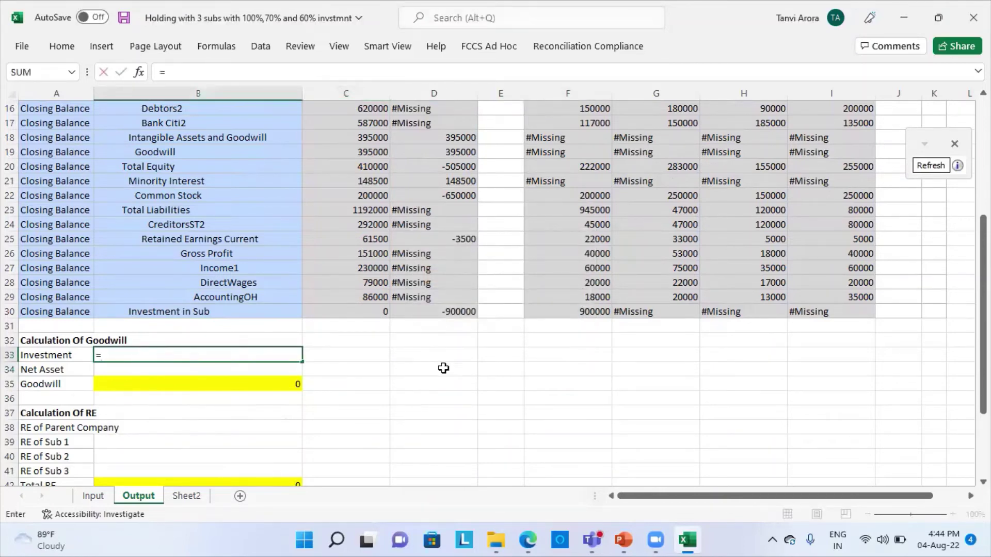
click(551, 316)
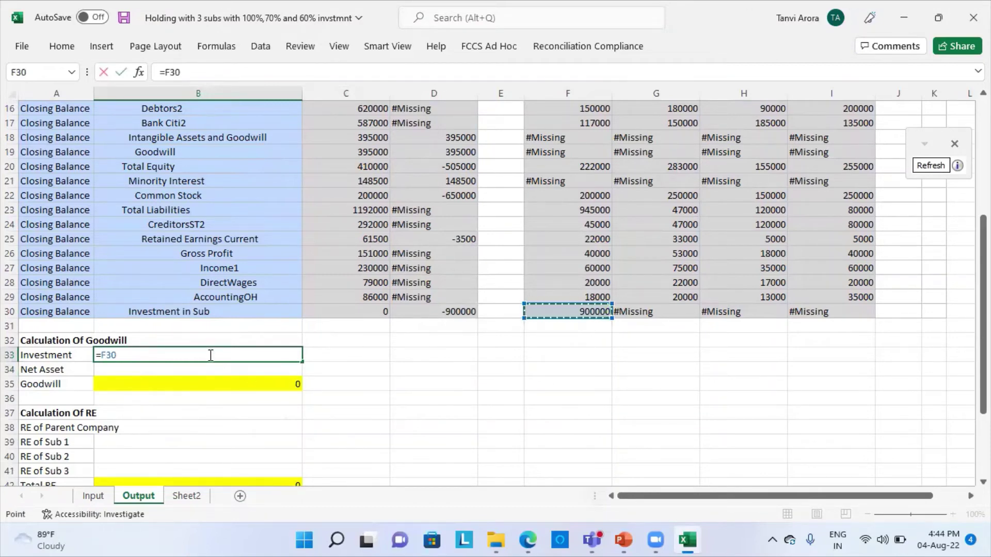
key(Return)
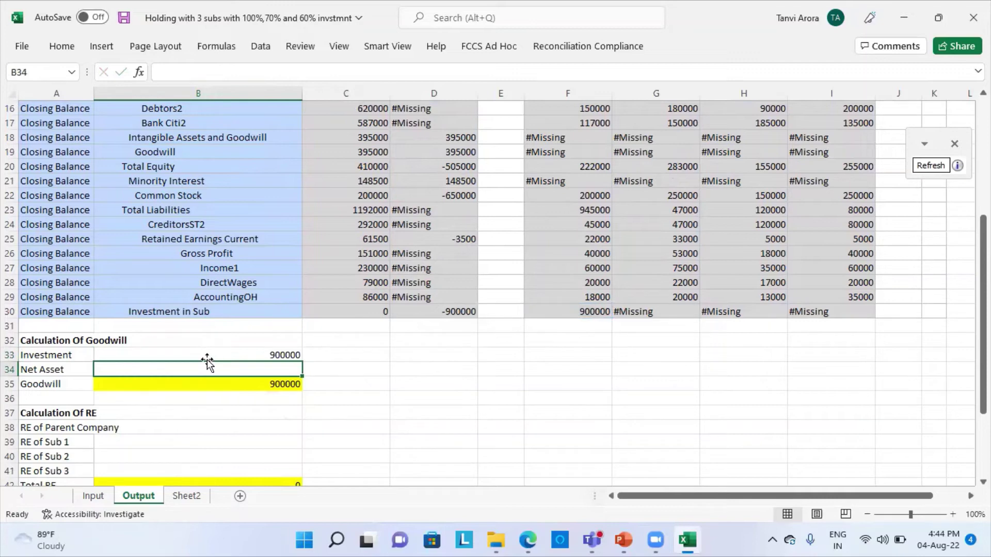
Calculate Net Asset in B34 from the subsidiaries' Common Stock at their ownership percentages with =G22+H22*70%+I22*60%
text(=)
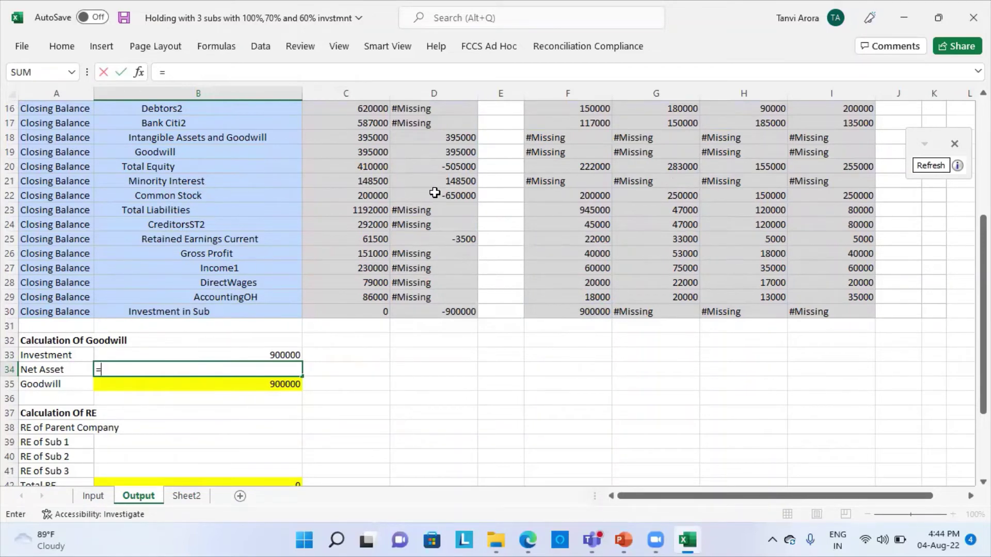
click(665, 193)
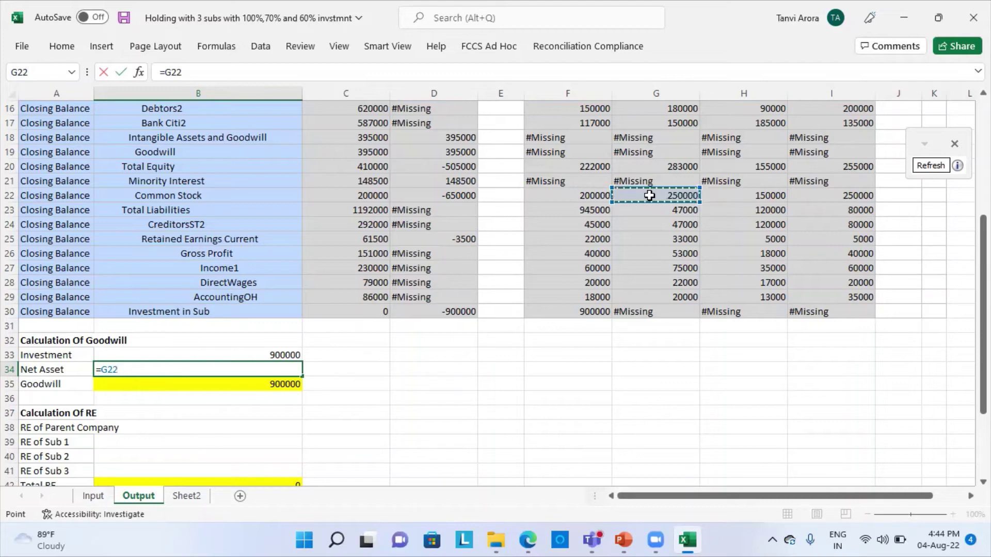
text(+)
click(726, 198)
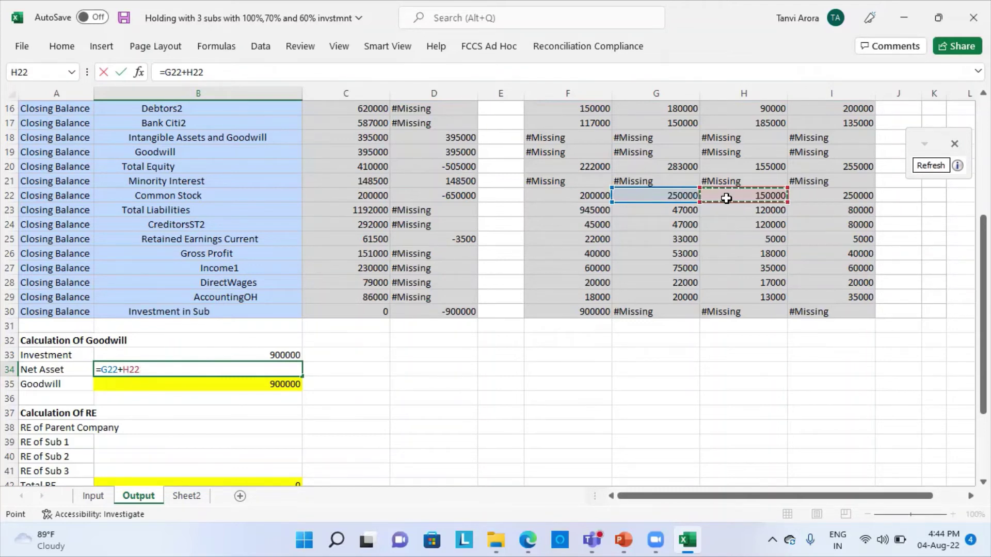
text(*)
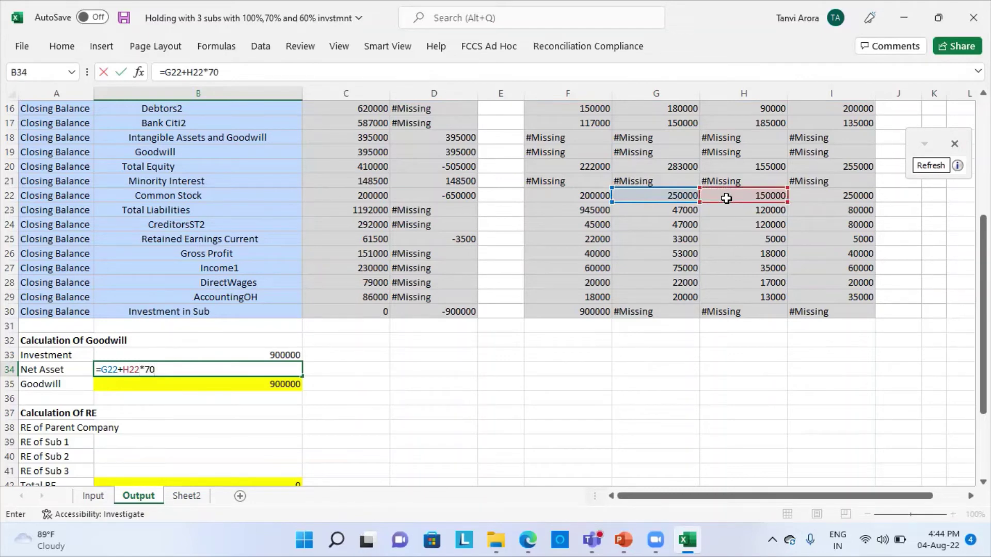
text(70%+)
click(811, 195)
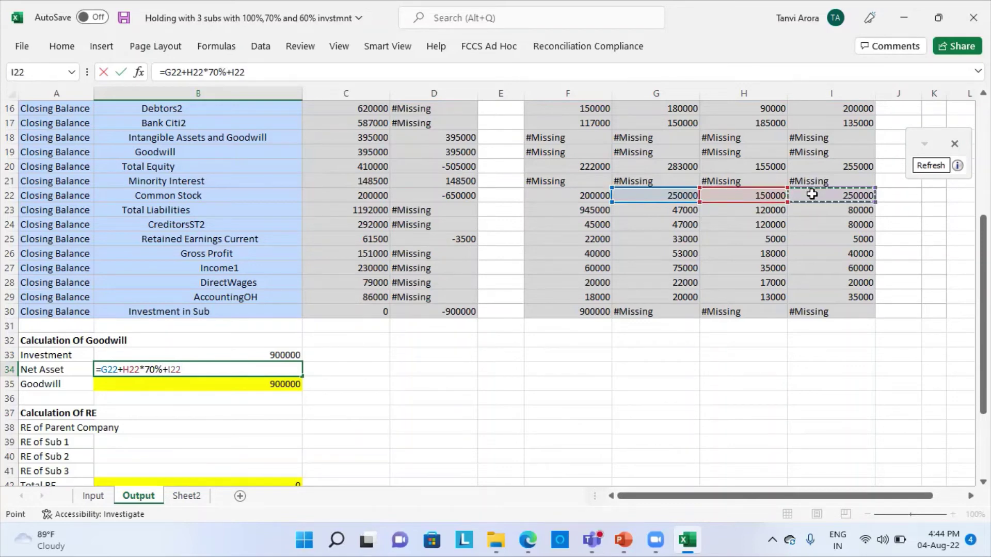
text(*)
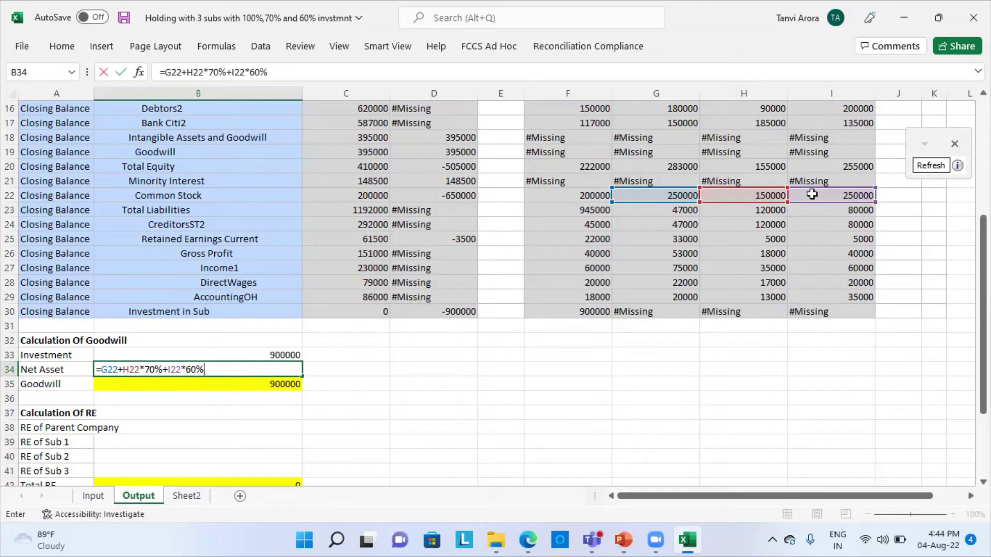
key(Return)
click(353, 400)
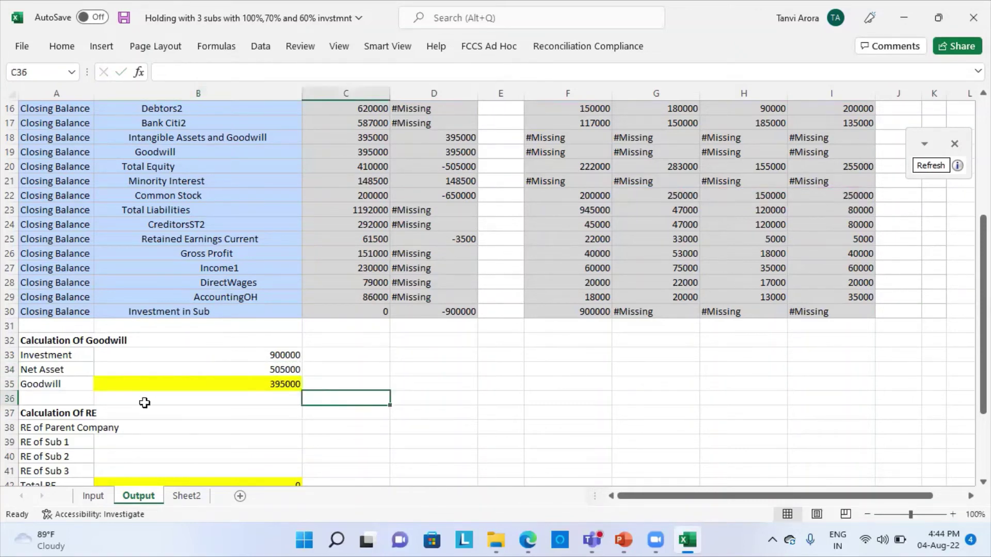
Compare the calculated goodwill in B35 with TotalN100's Goodwill amount and fill cell C19 with yellow
click(166, 386)
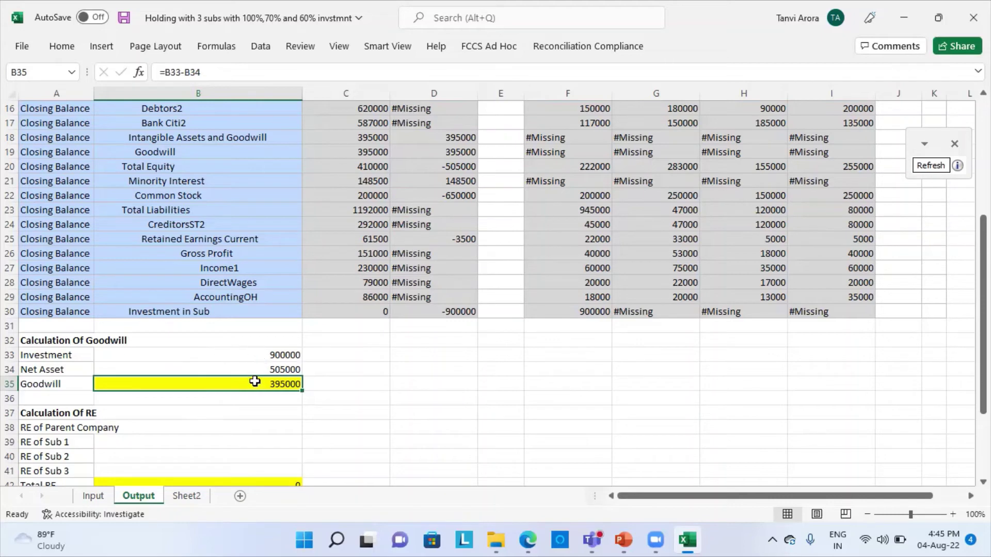
click(162, 397)
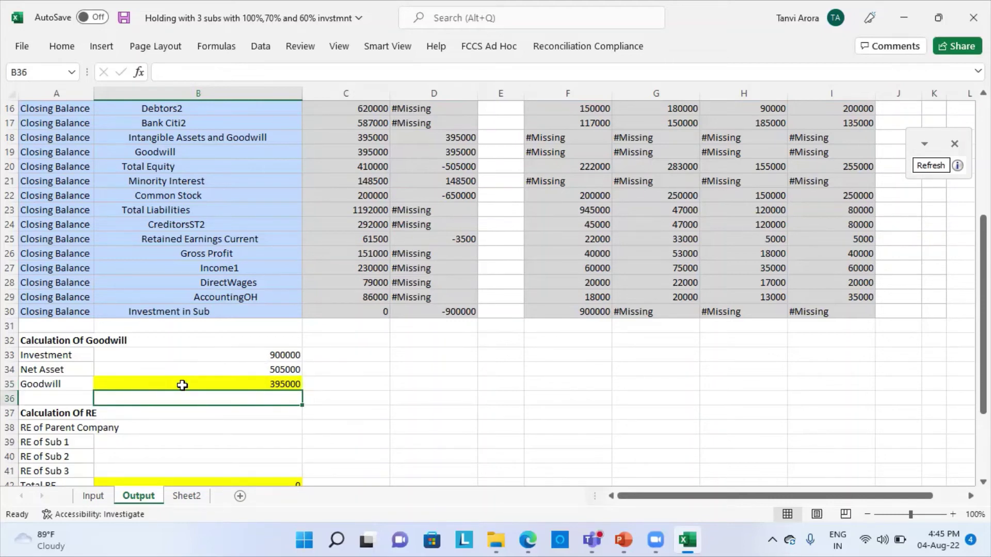
click(183, 385)
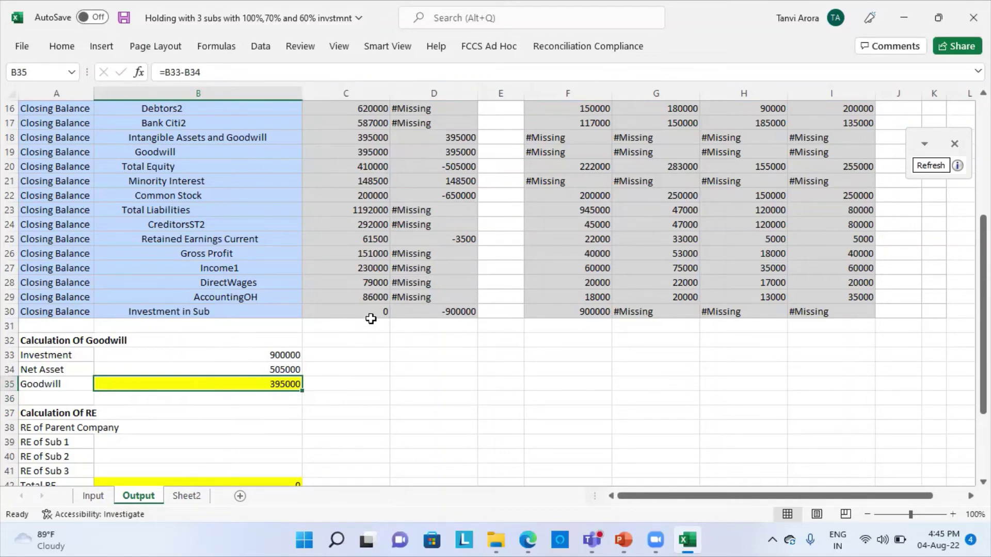
scroll(370, 318, up, 2)
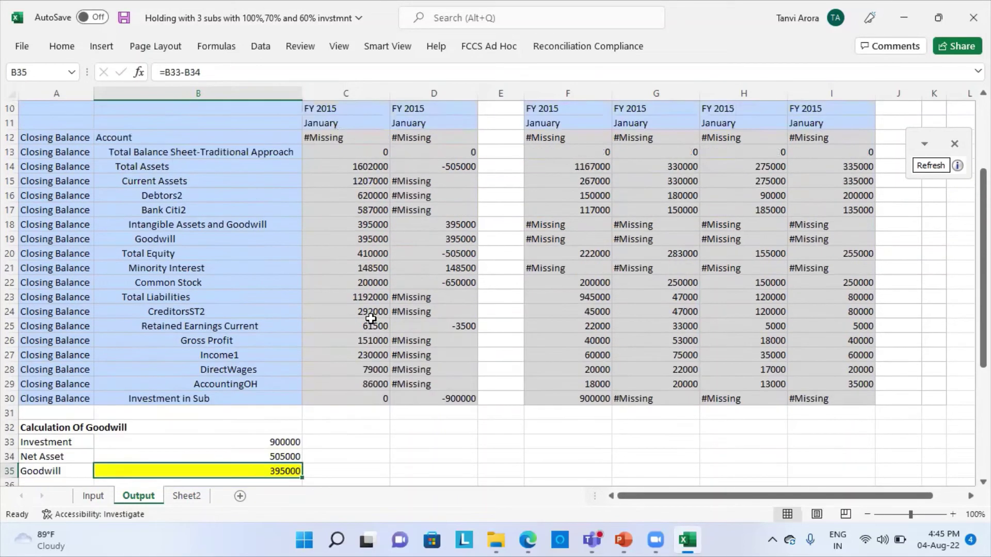
click(355, 243)
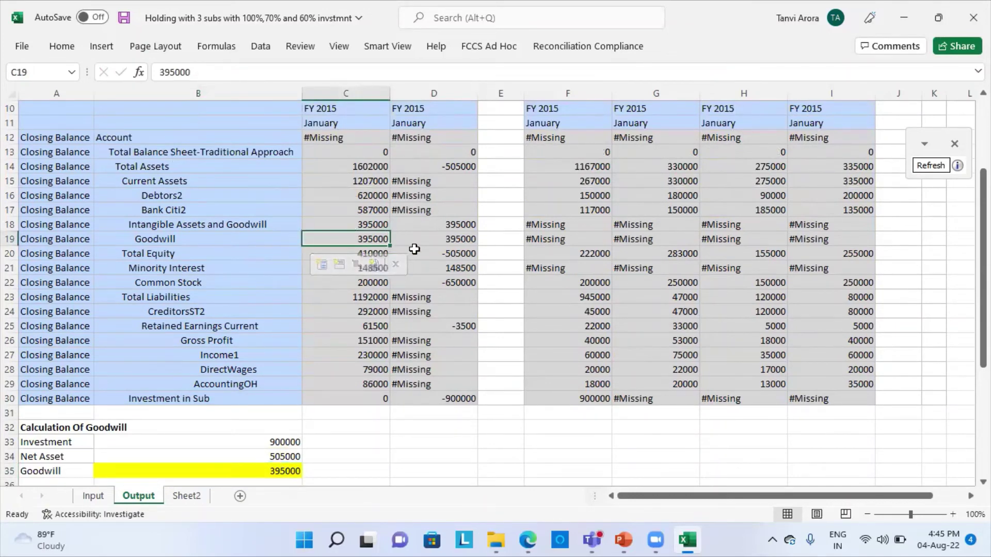
click(52, 49)
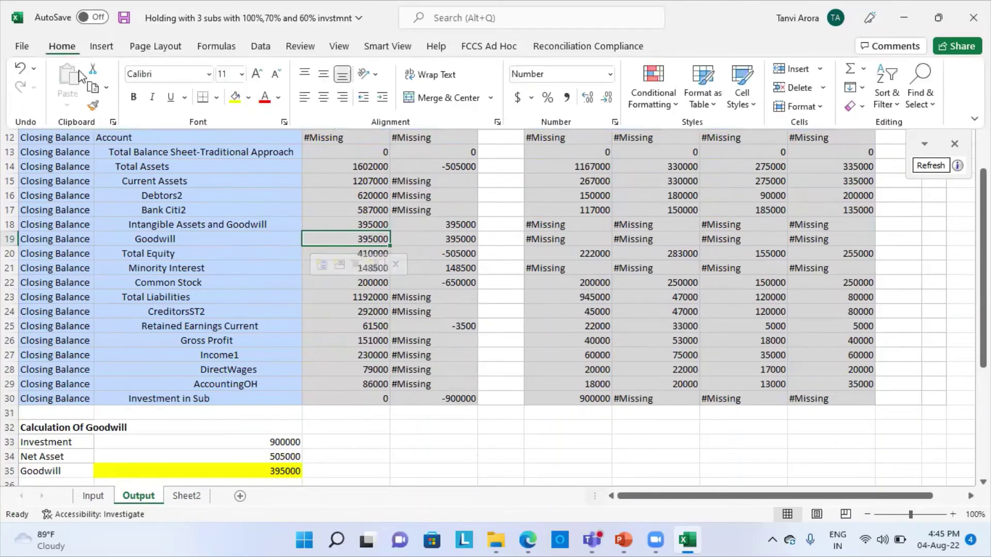
click(235, 96)
In the Calculation Of RE section, link RE of Parent Company in B38 to the parent's Retained Earnings Current with =F25
scroll(343, 436, down, 4)
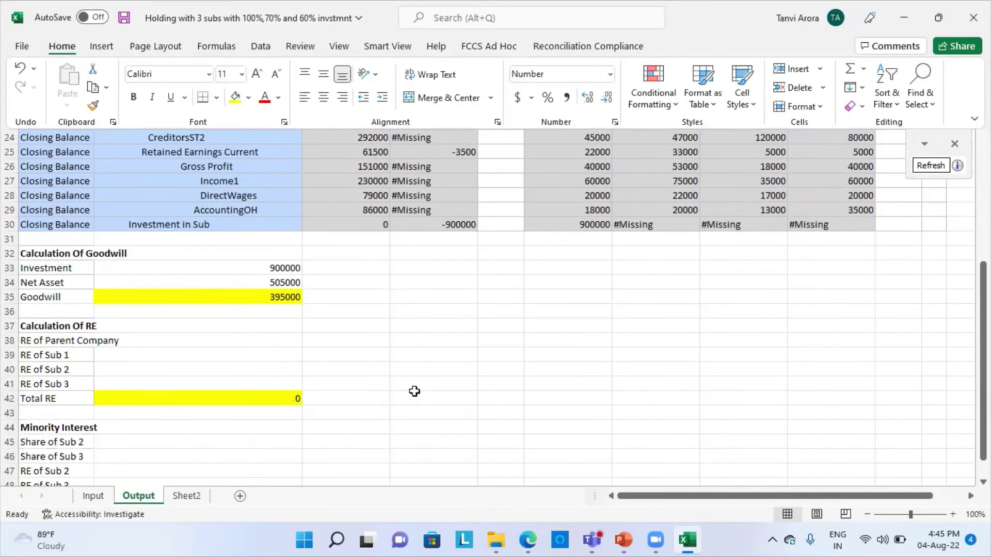
click(52, 331)
click(53, 329)
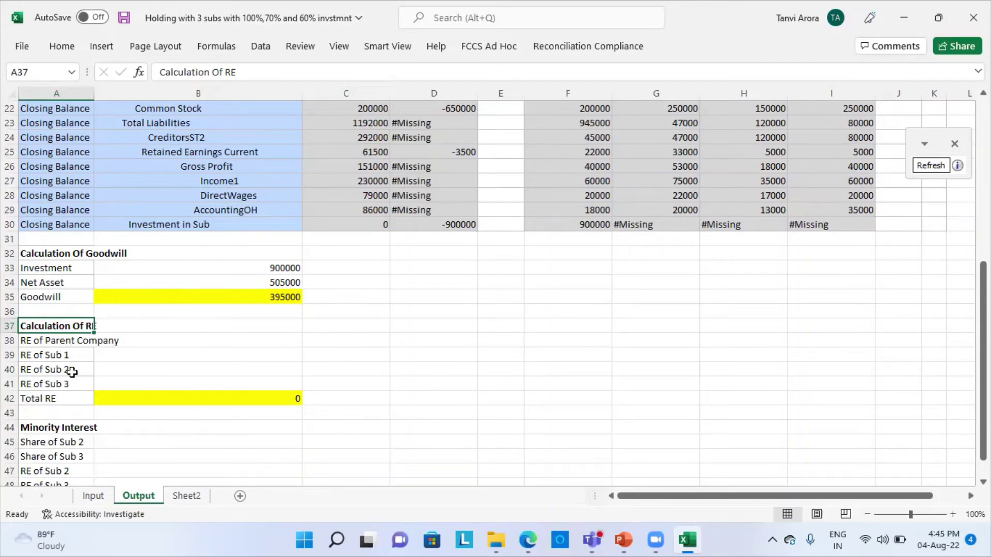
scroll(71, 377, up, 1)
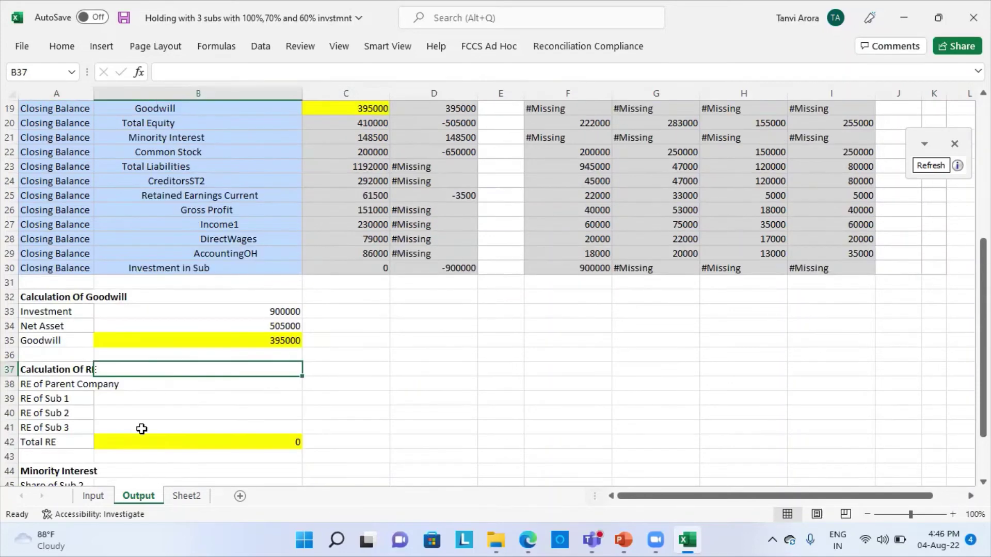
click(542, 388)
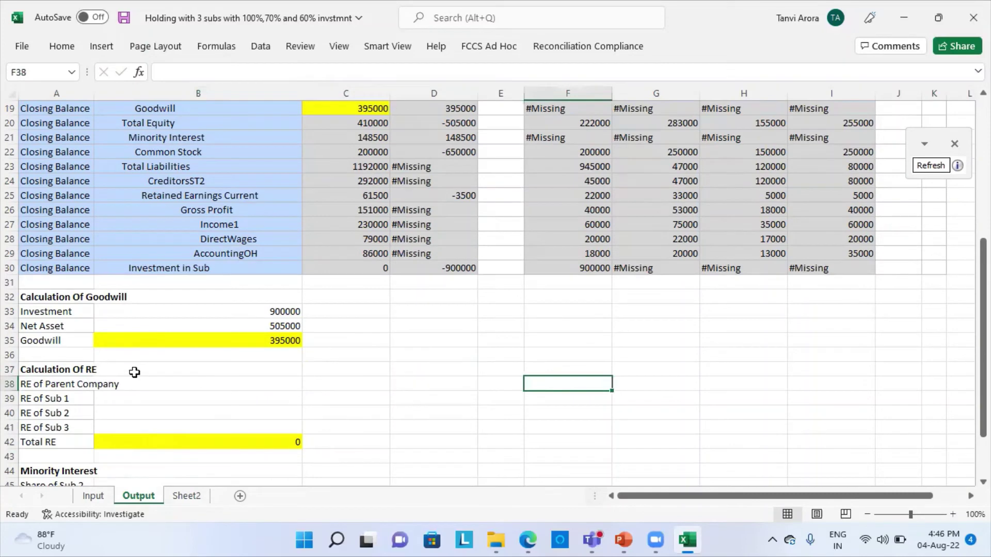
click(268, 411)
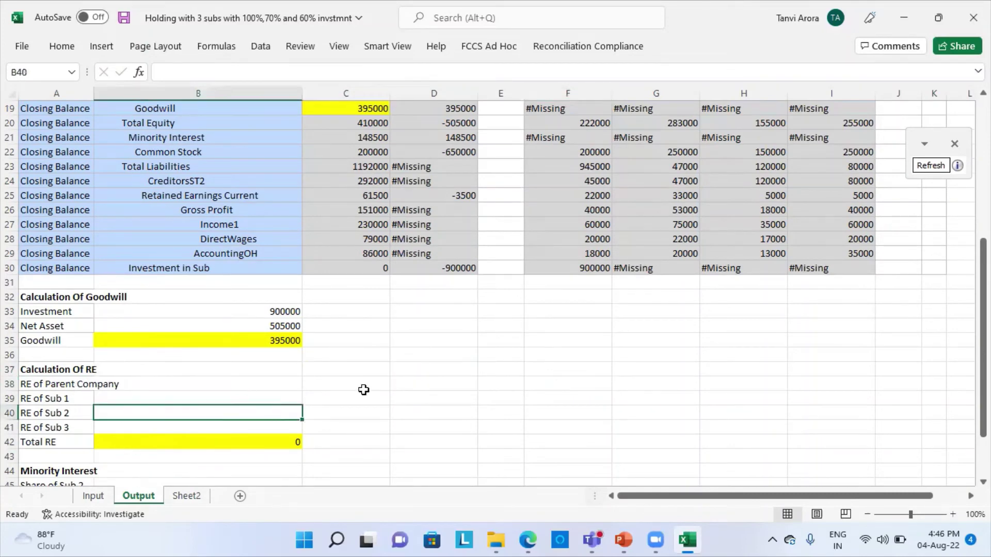
click(364, 390)
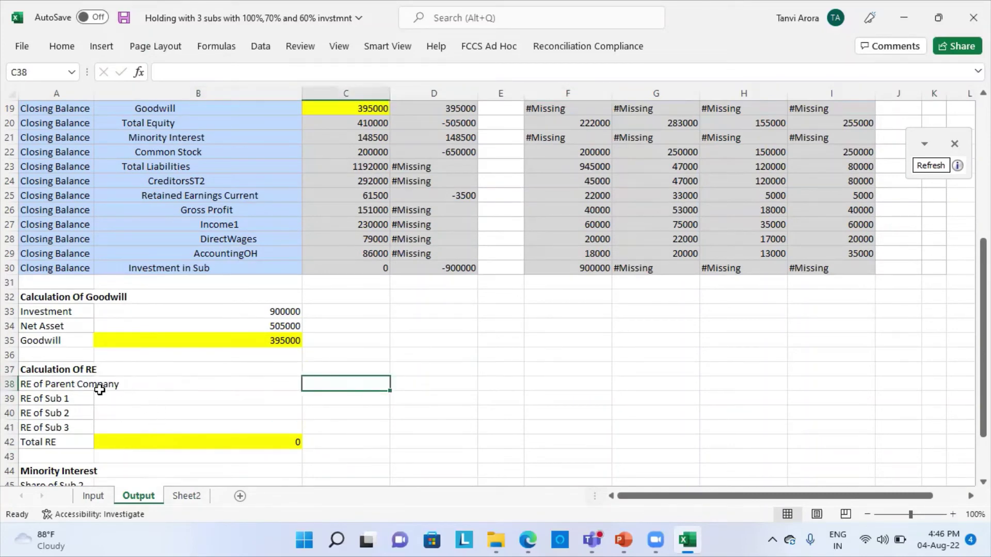
click(121, 383)
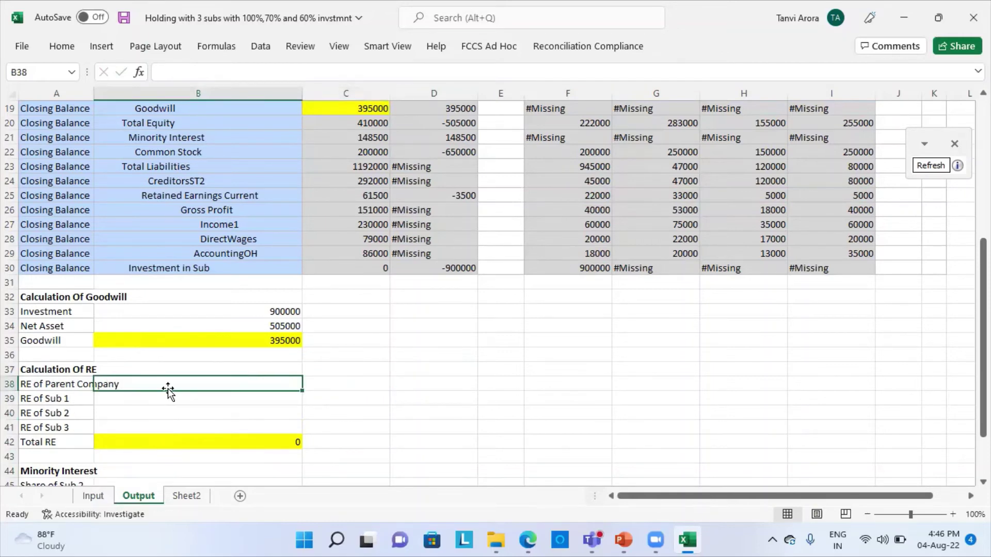
text(=)
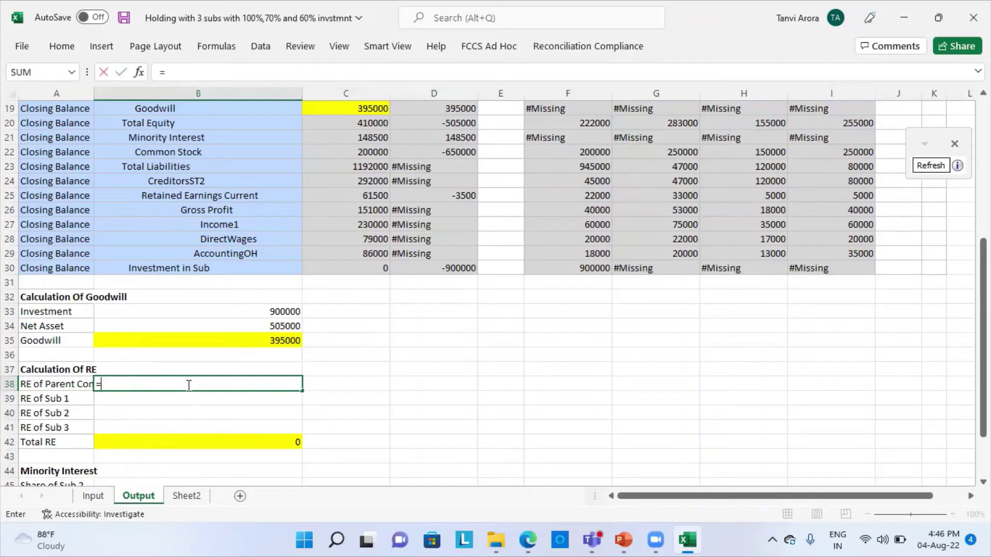
click(569, 196)
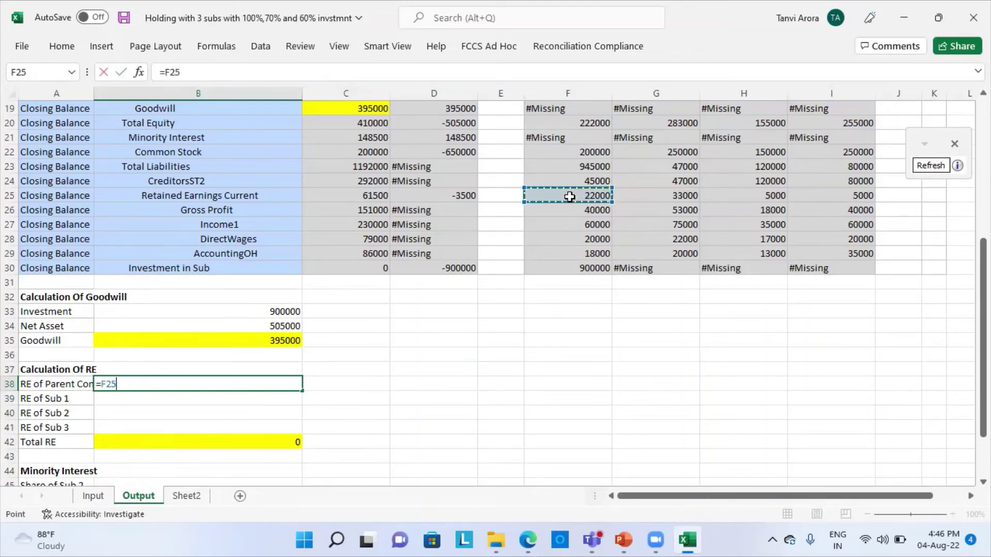
key(Return)
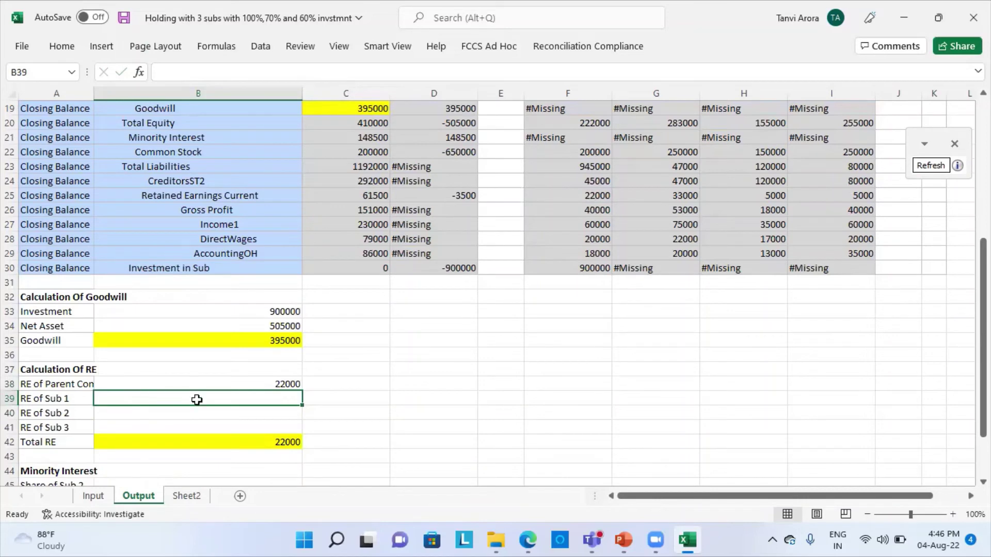
Link RE of Sub 1 in B39 to the first subsidiary's Retained Earnings Current with =G25
text(=)
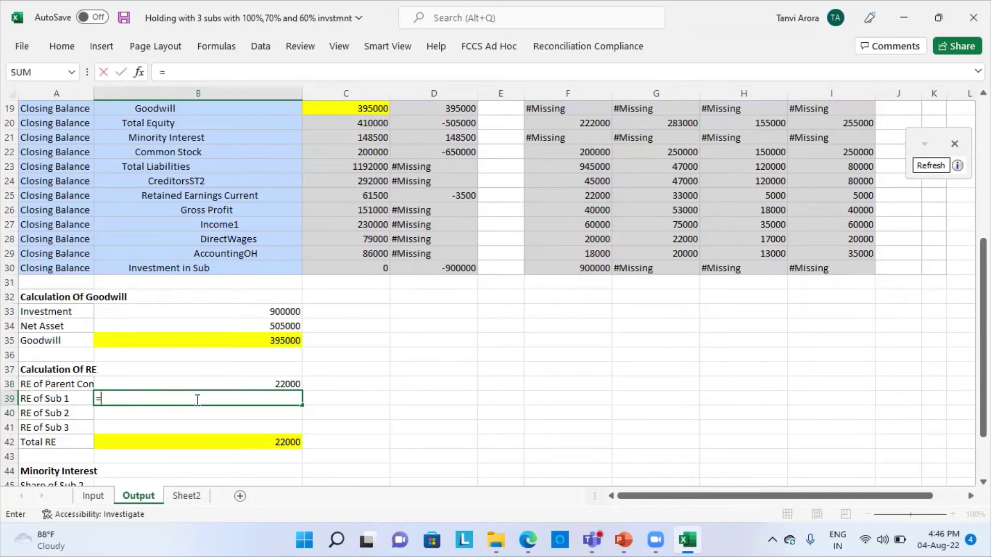
click(639, 196)
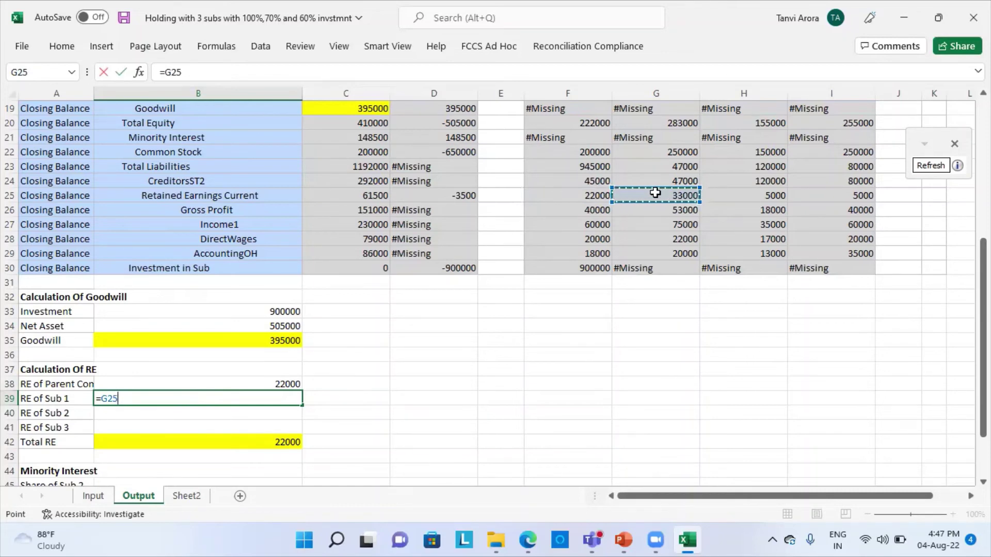
key(Return)
click(653, 195)
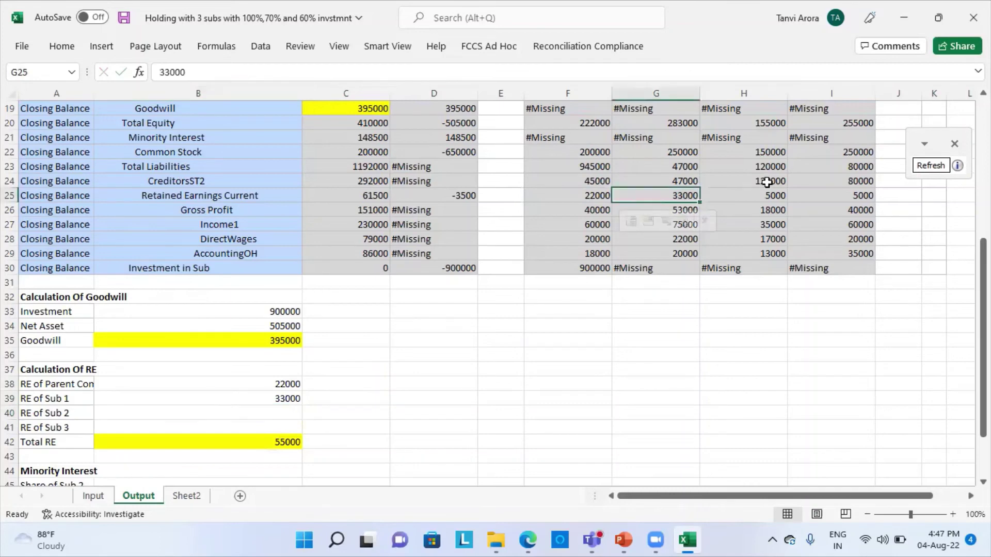
click(246, 416)
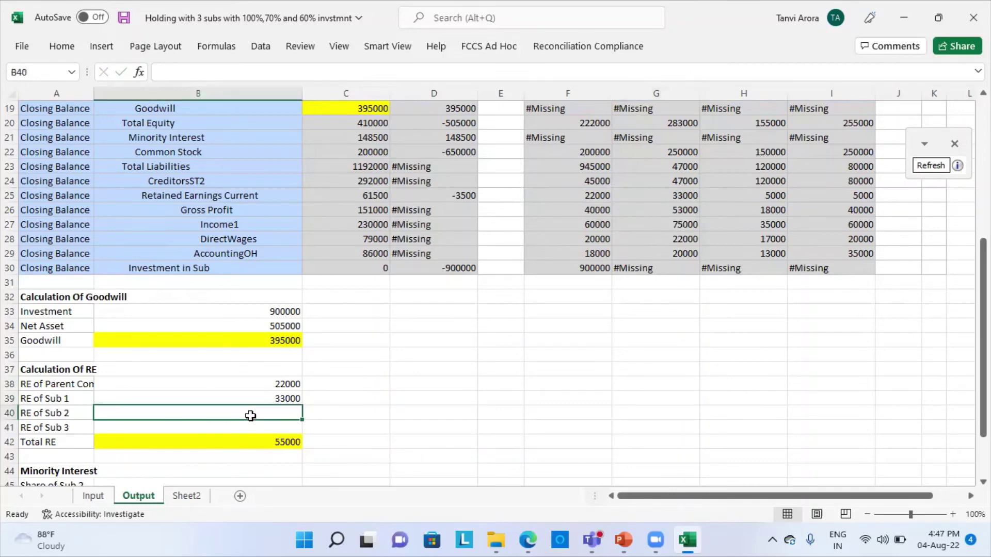
Calculate RE of Sub 2 in B40 as 70% of the second subsidiary's Retained Earnings Current with =H25*70%
text(=)
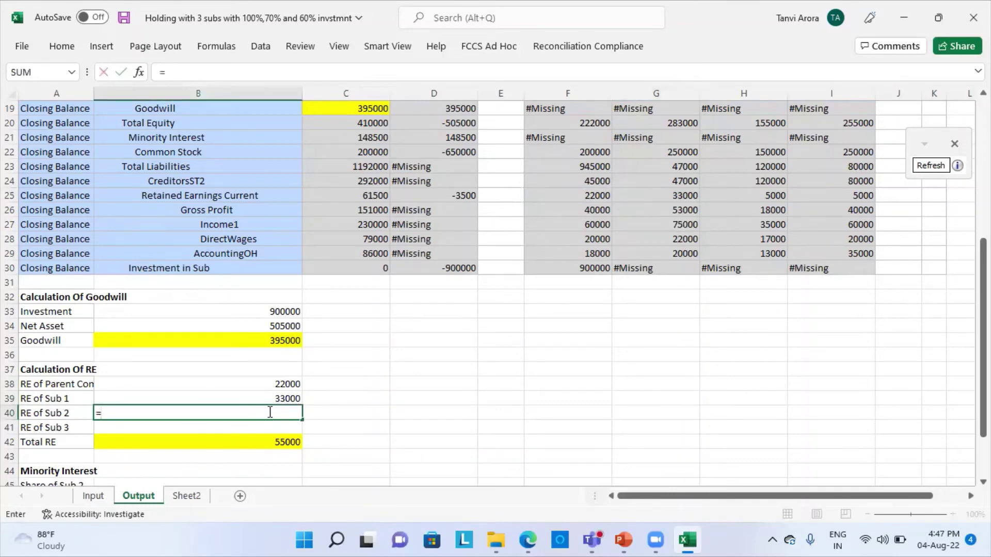
click(738, 198)
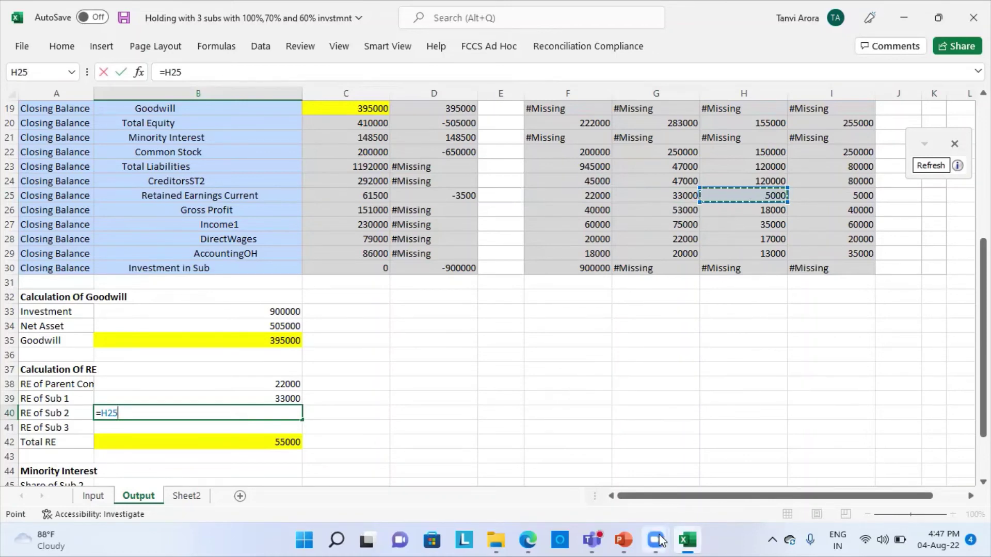
text(*)
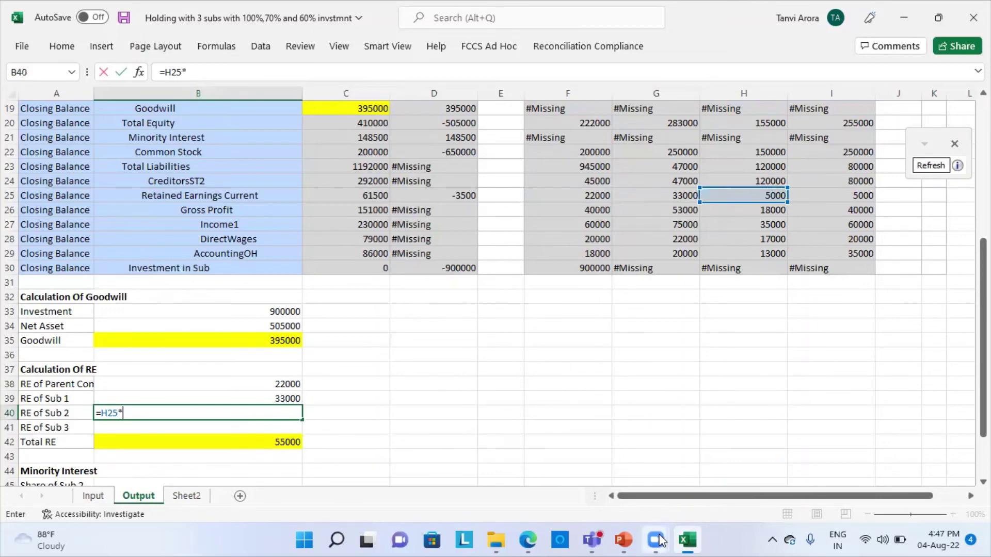
text(70%)
key(Return)
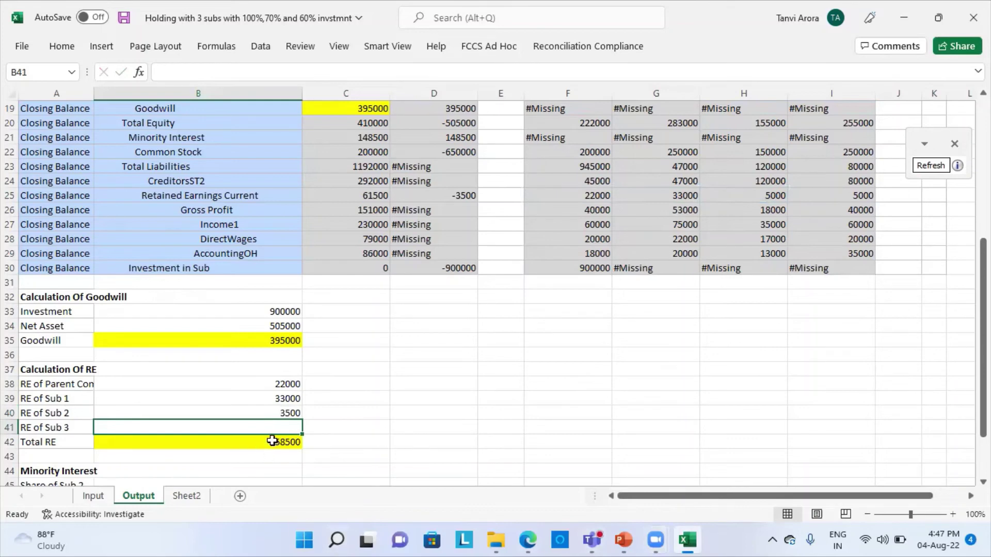
Calculate RE of Sub 3 in B41 as 60% of the third subsidiary's Retained Earnings Current with =I25*60%
text(=)
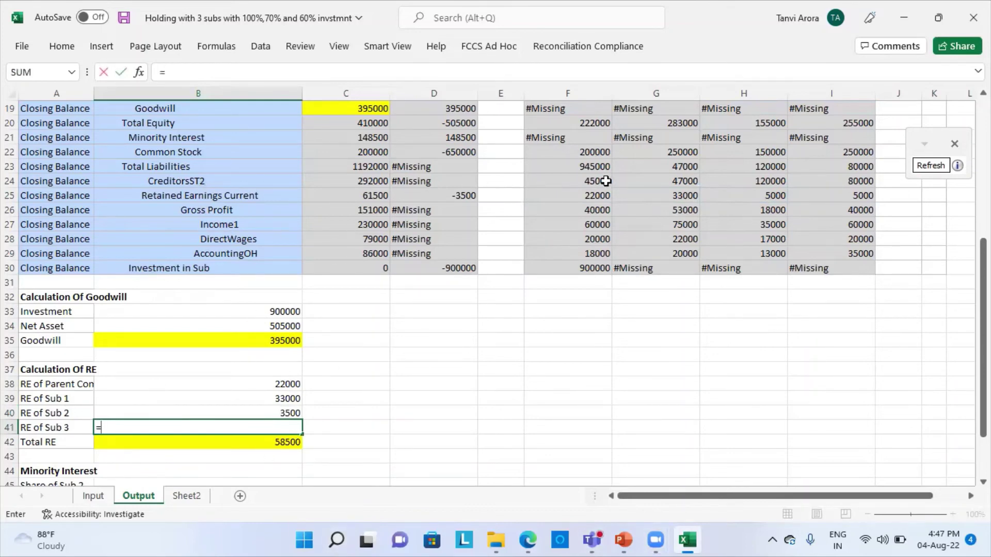
click(827, 195)
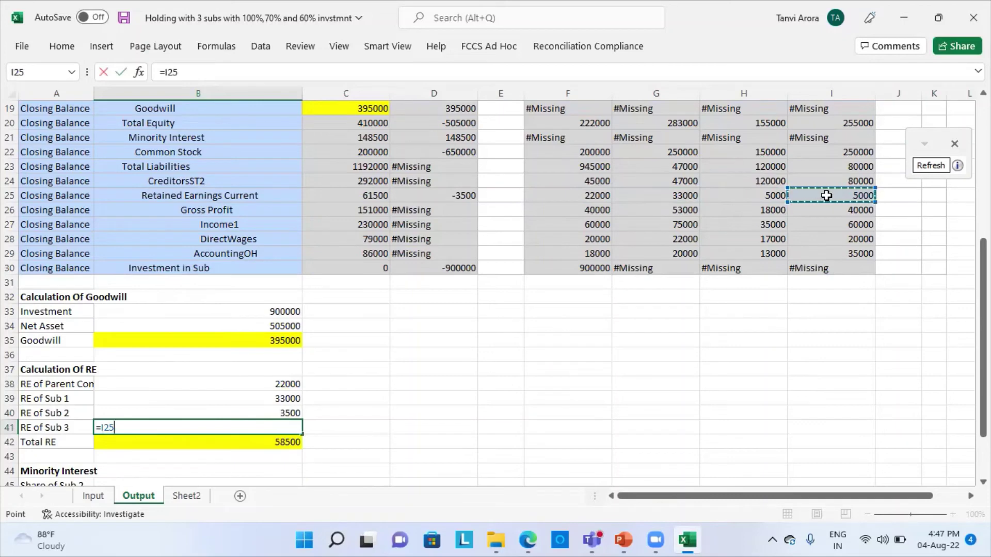
text(*)
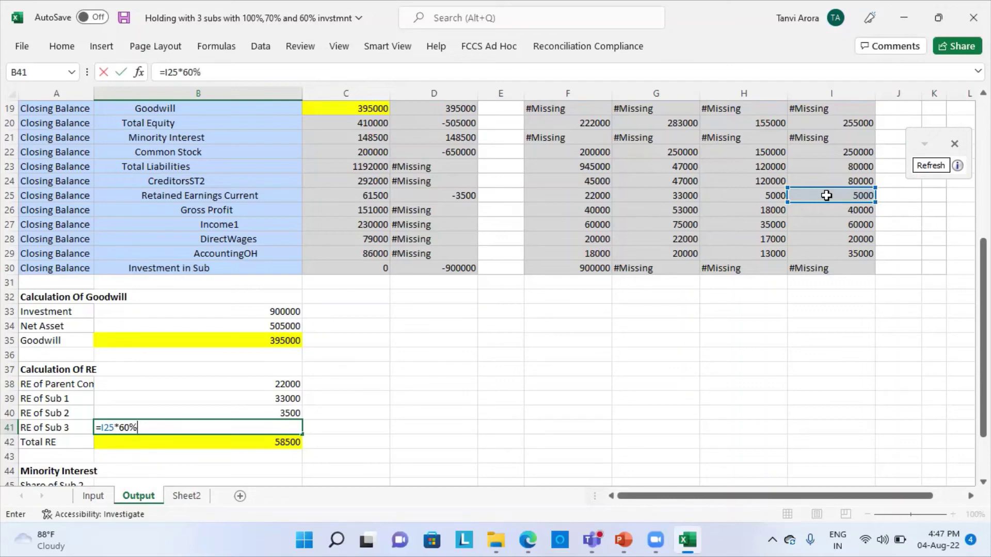
text(60%)
key(Return)
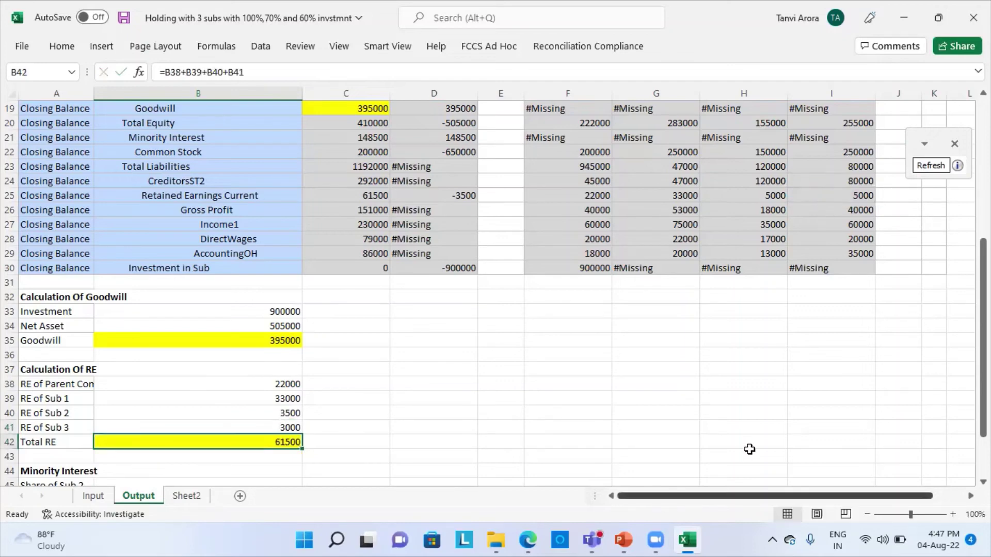
Compare Total RE in B42 with the consolidated Retained Earnings Current amount and fill cell C25 with yellow
click(420, 472)
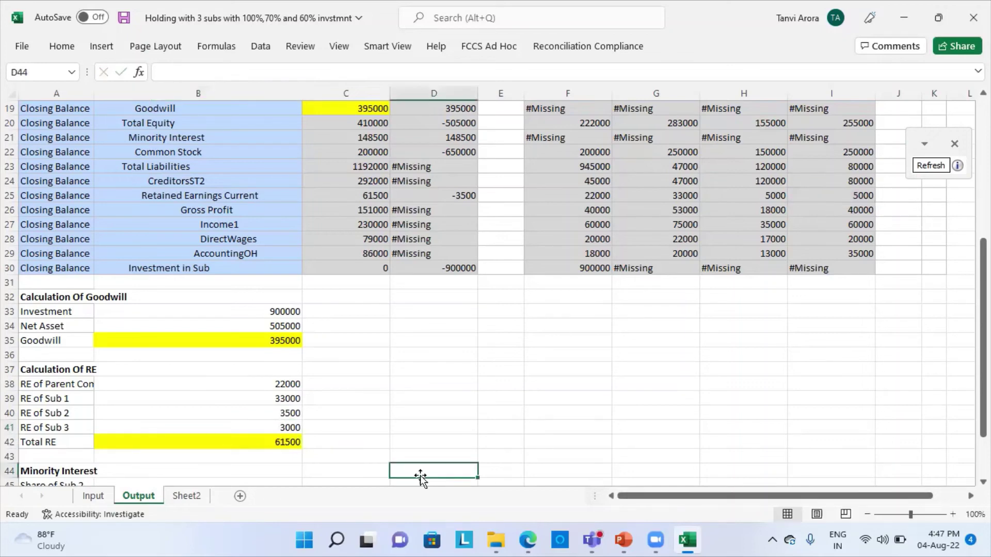
click(271, 442)
click(228, 197)
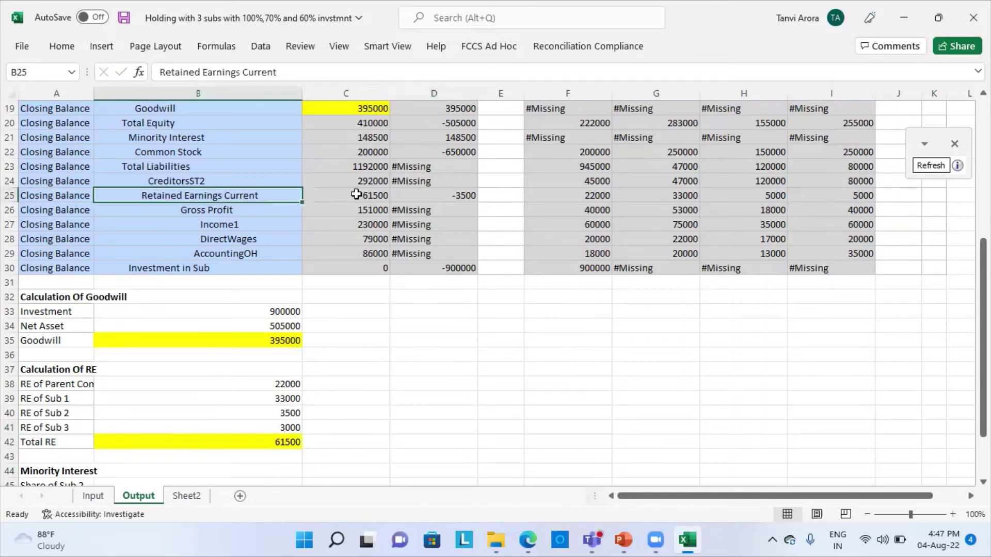
click(357, 194)
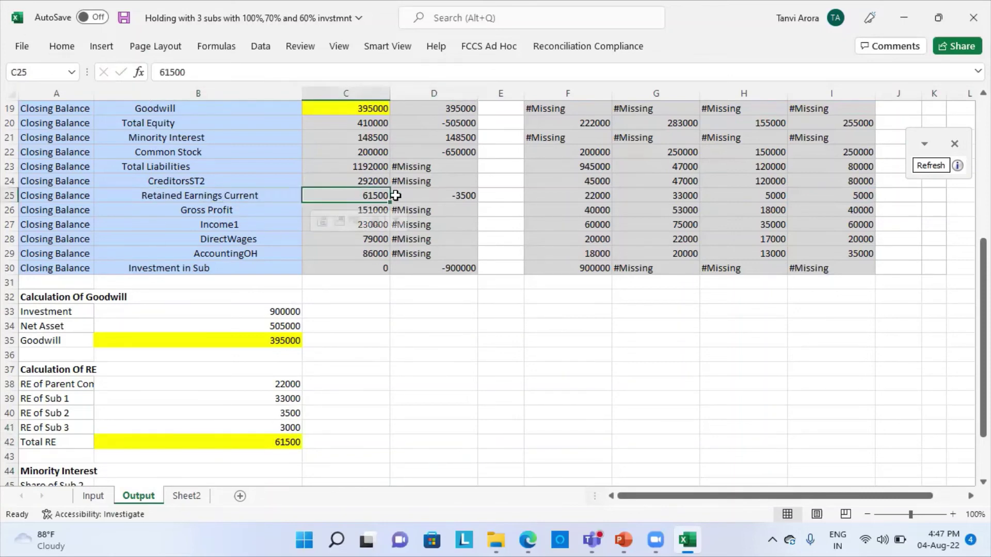
click(60, 47)
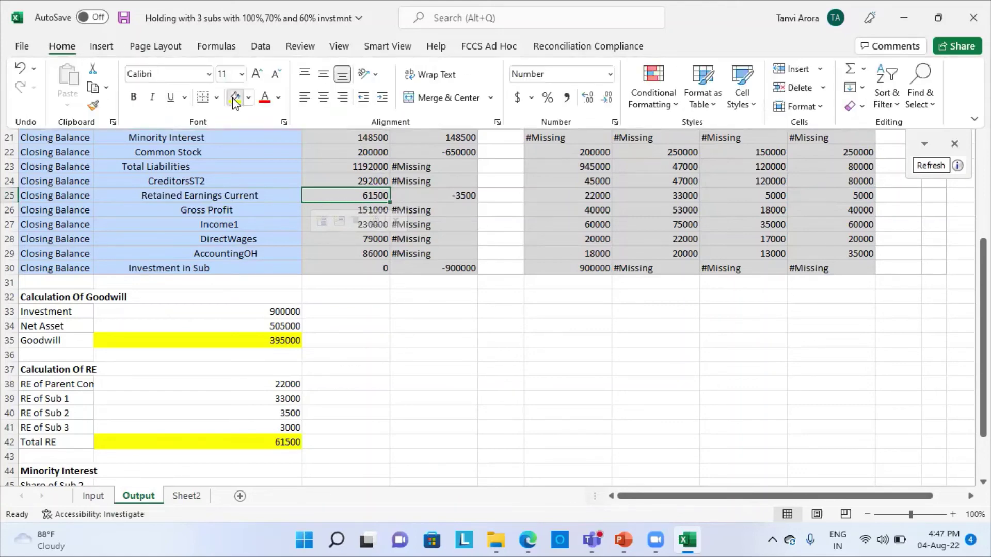
click(235, 96)
In the Minority Interest section, calculate Share of Sub 2 in B45 from the second subsidiary's Common Stock with =H22*40%
scroll(367, 398, down, 4)
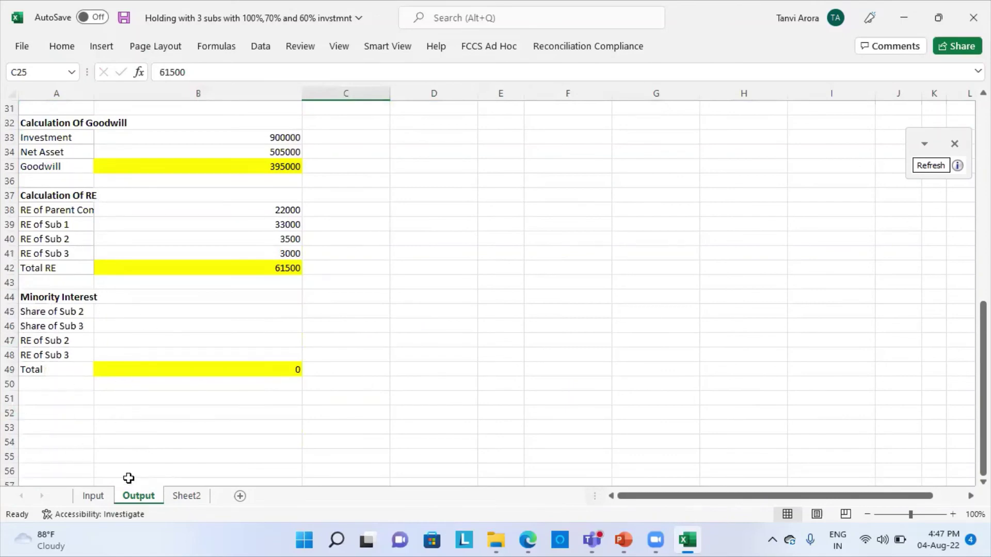
scroll(309, 349, up, 3)
scroll(308, 349, up, 1)
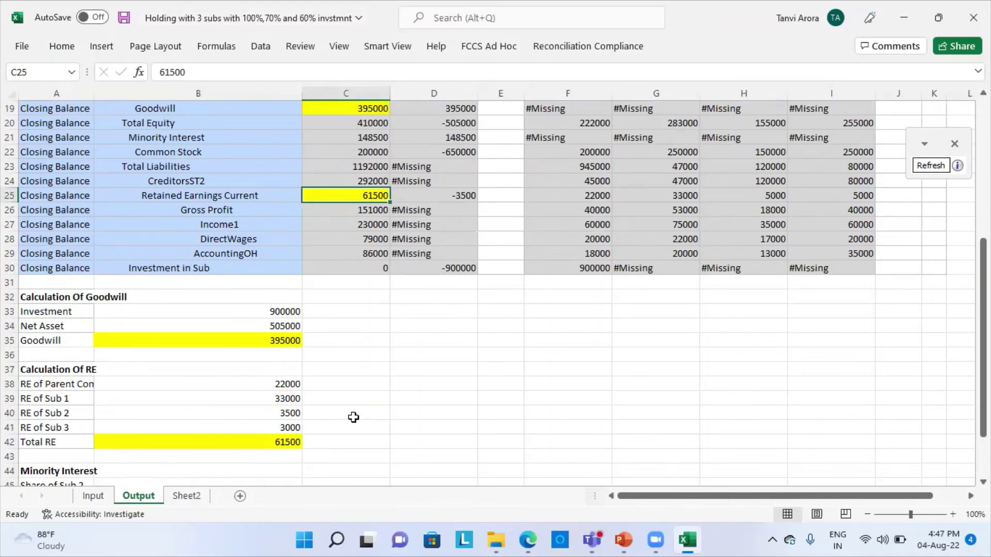
scroll(353, 417, down, 4)
click(238, 424)
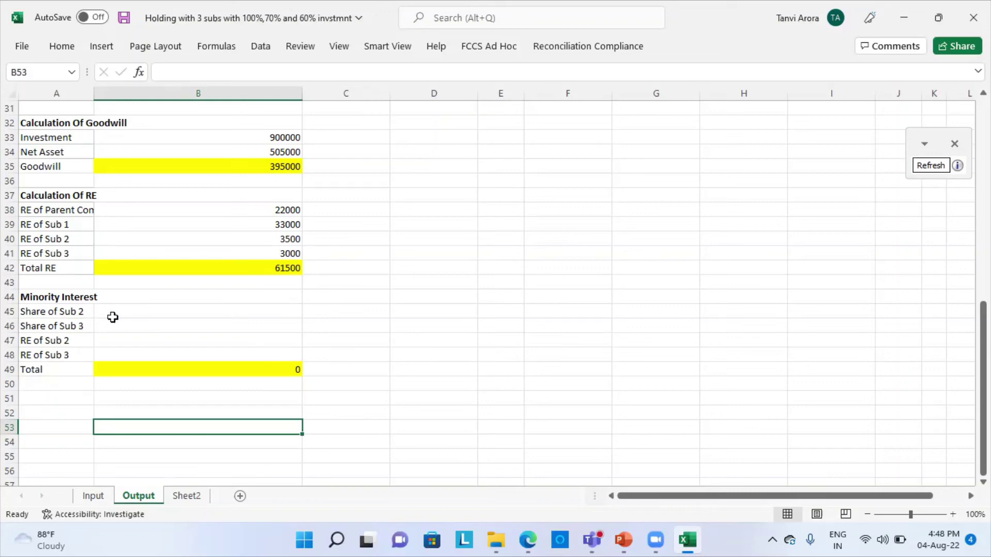
click(151, 311)
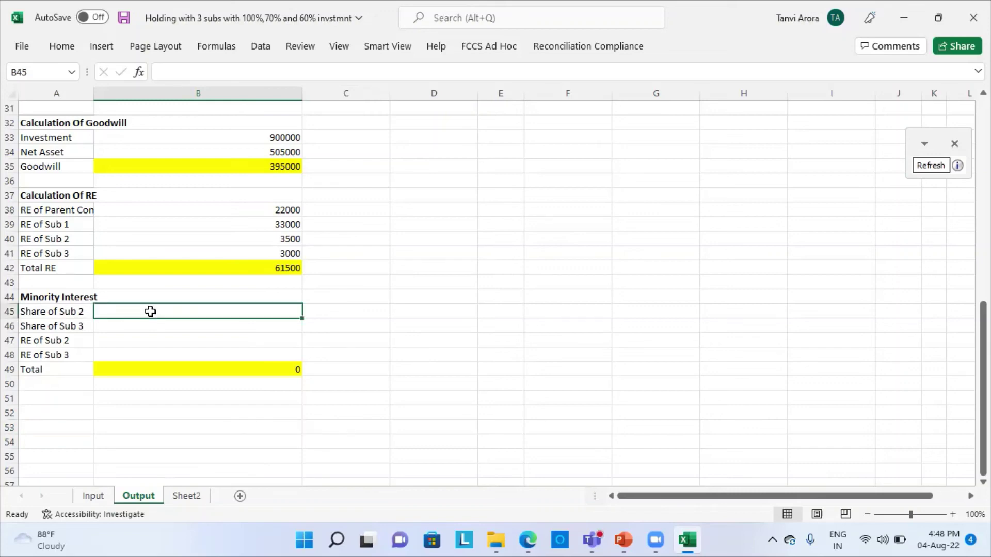
text(=)
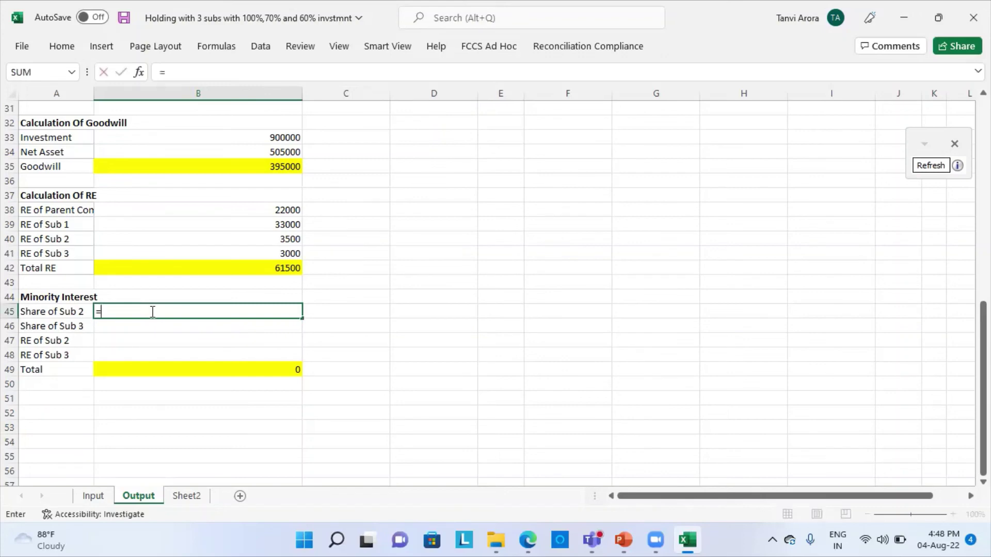
scroll(493, 290, up, 3)
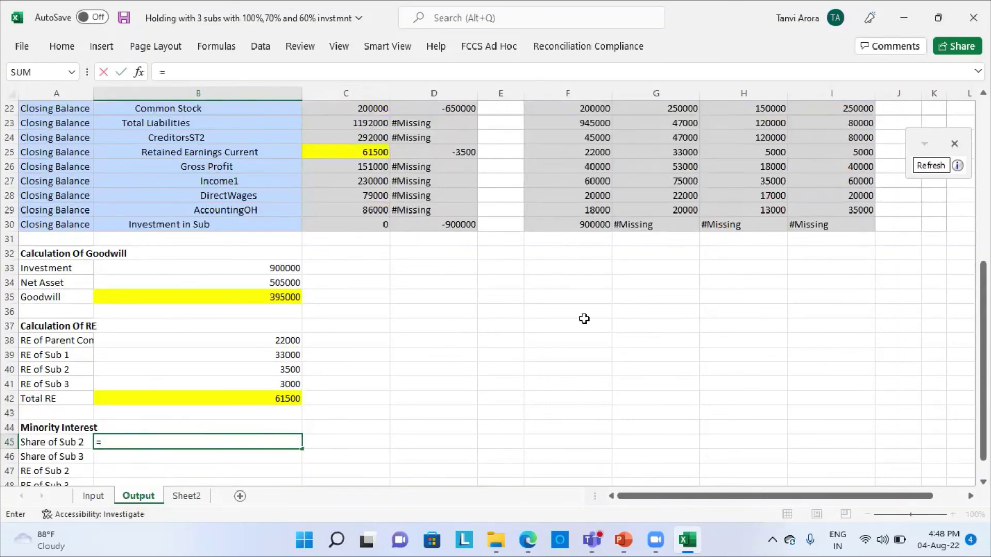
scroll(588, 339, up, 1)
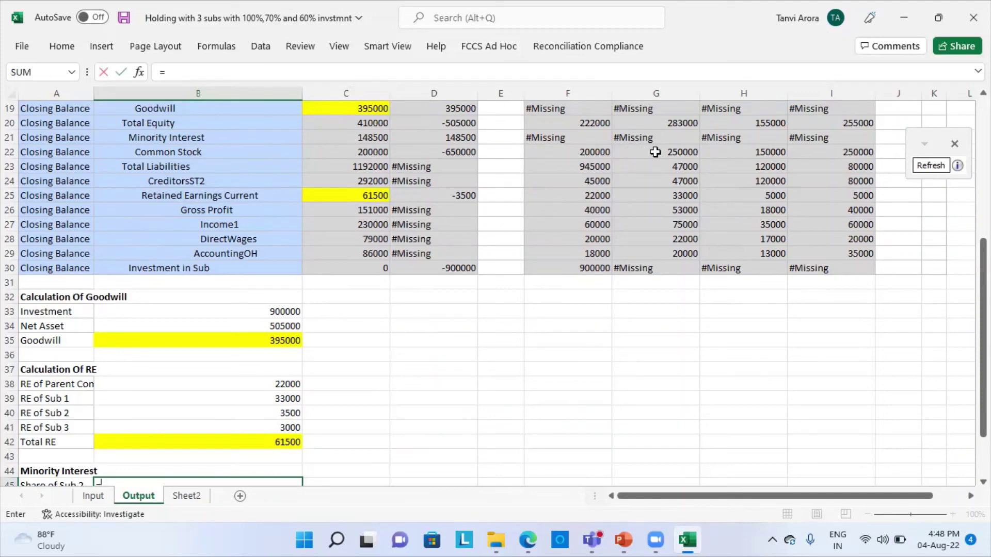
click(727, 153)
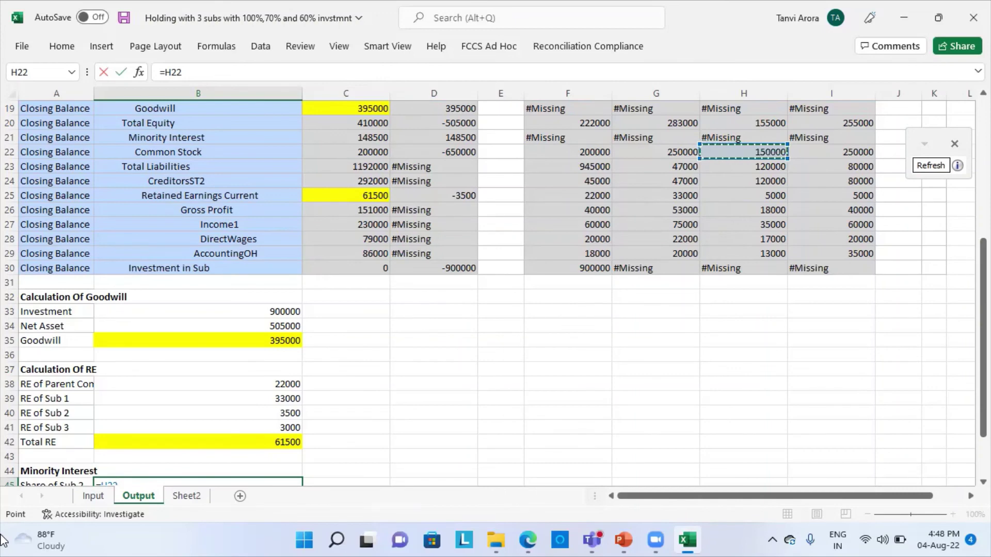
text(*)
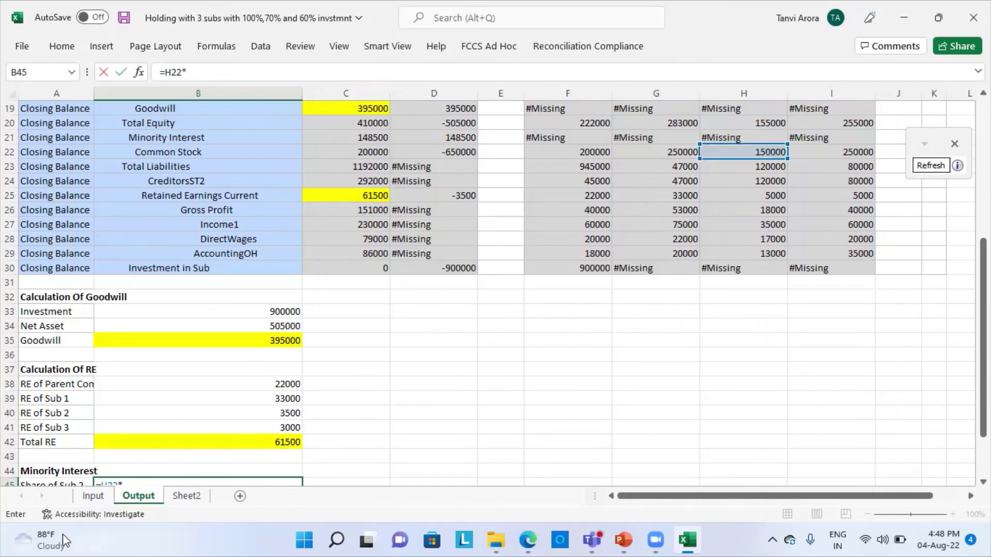
scroll(368, 384, down, 1)
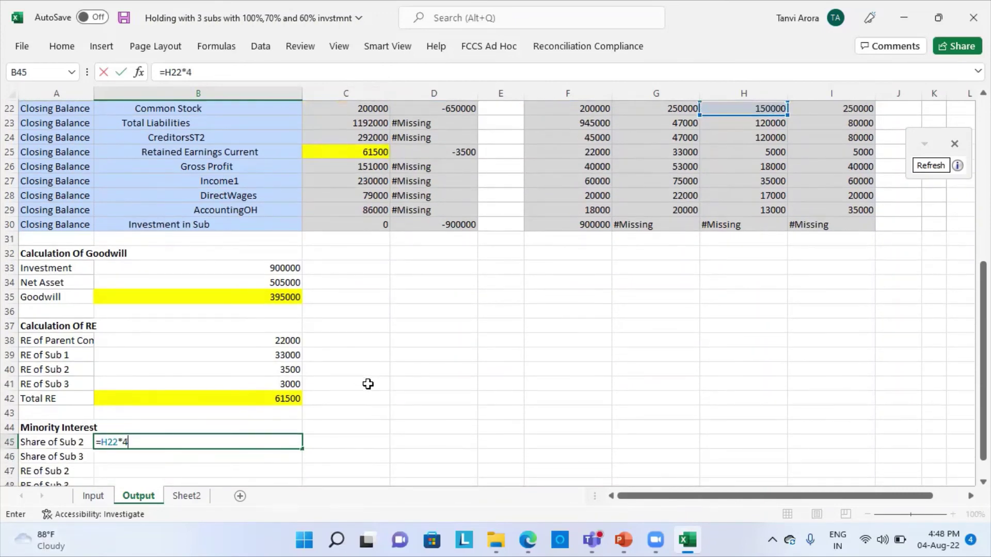
key(Return)
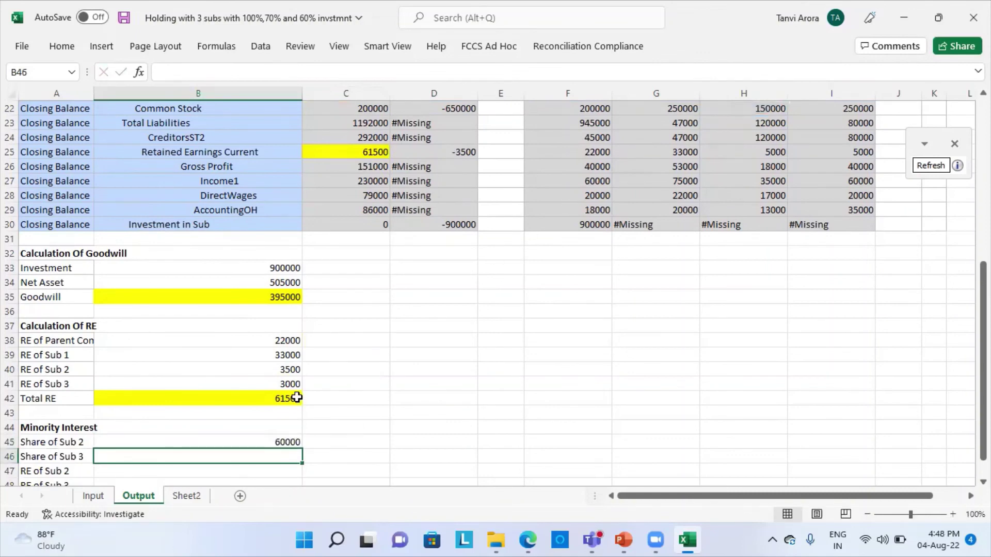
Calculate Share of Sub 3 in B46 from the third subsidiary's Common Stock with =I22*30%
text(=)
scroll(209, 244, up, 2)
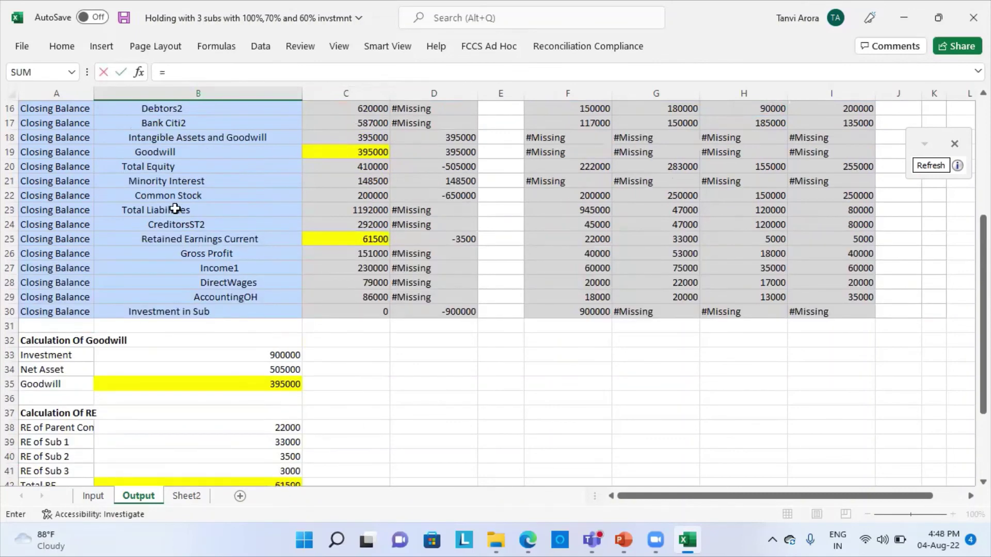
click(830, 195)
scroll(416, 459, down, 2)
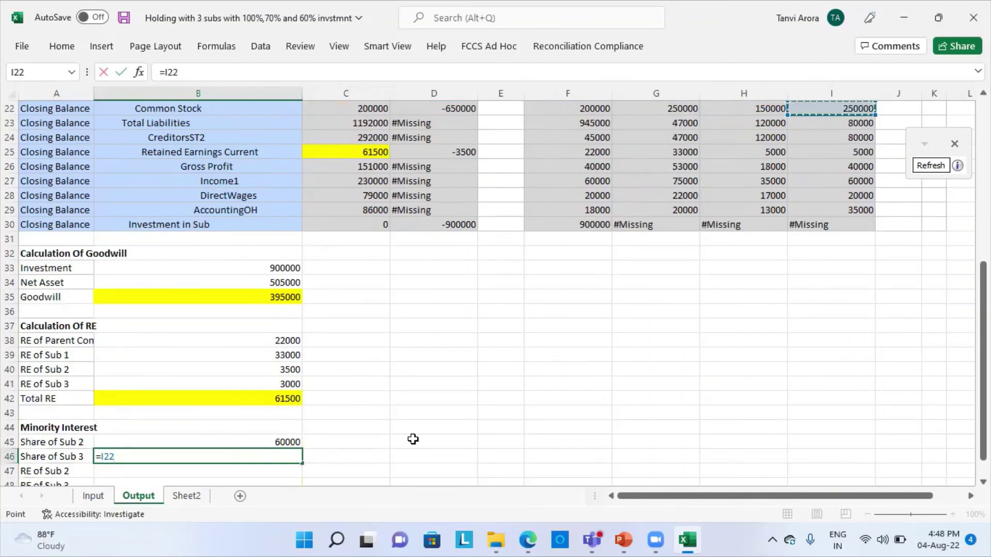
text(*)
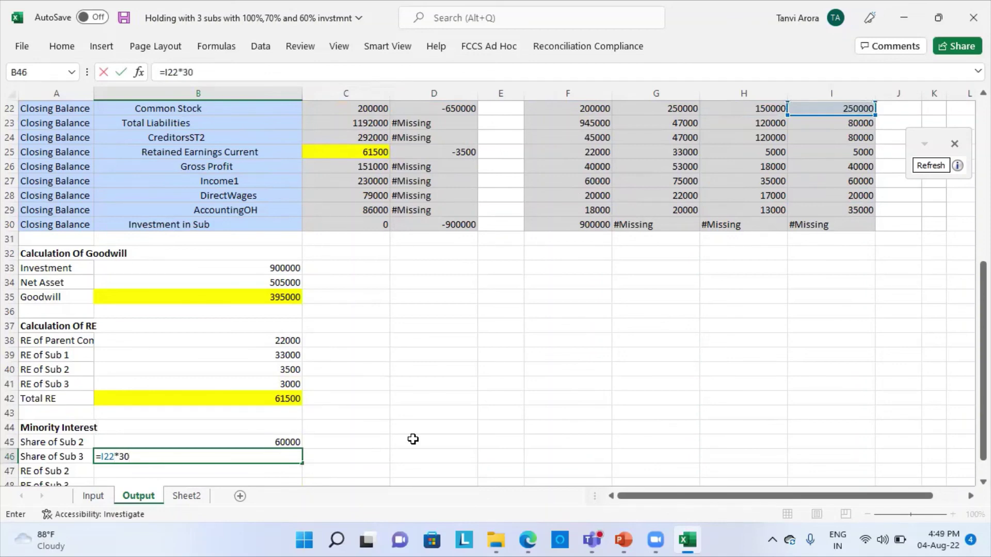
key(Return)
Calculate the minority's RE of Sub 2 in B47 from the second subsidiary's Retained Earnings Current with =H25*40%
scroll(413, 439, down, 3)
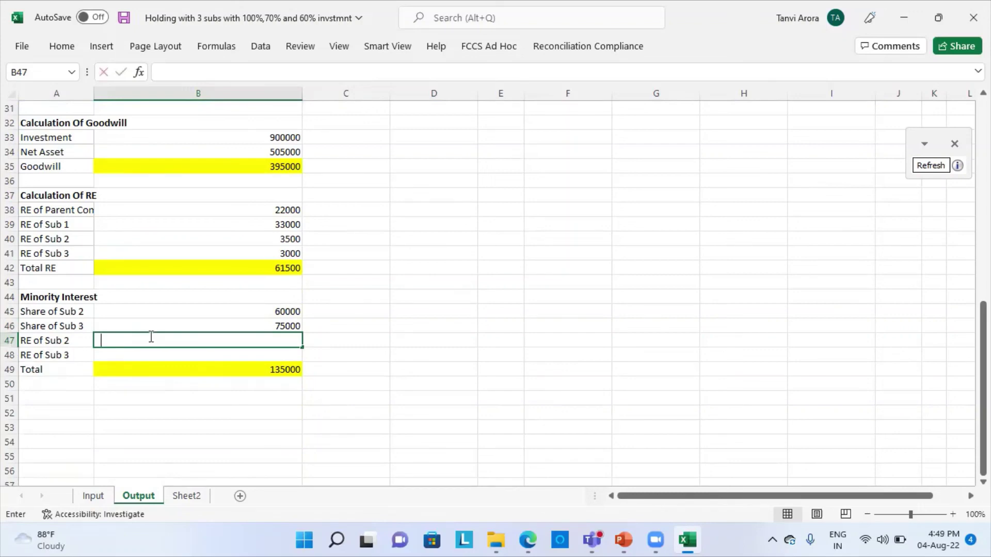
text(=)
scroll(542, 285, up, 3)
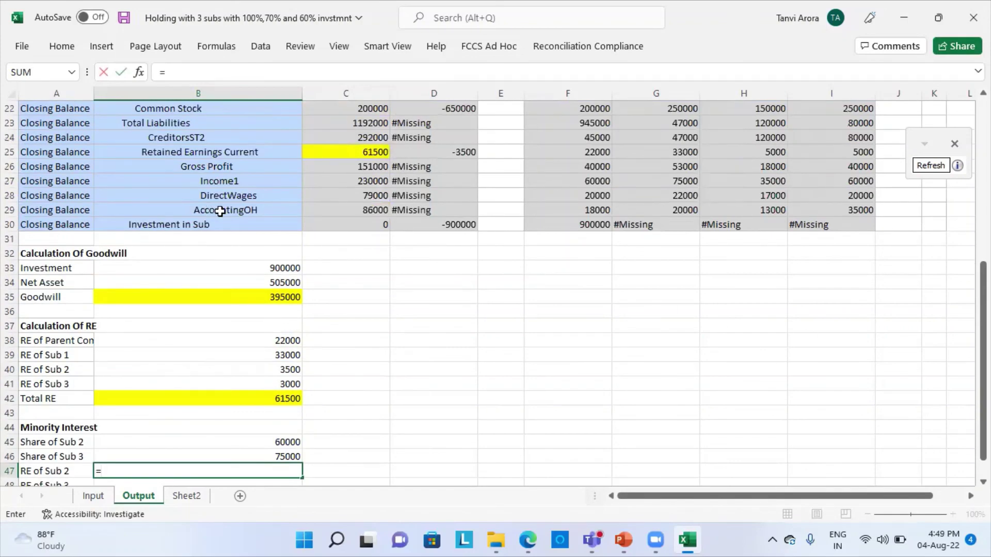
scroll(217, 243, up, 2)
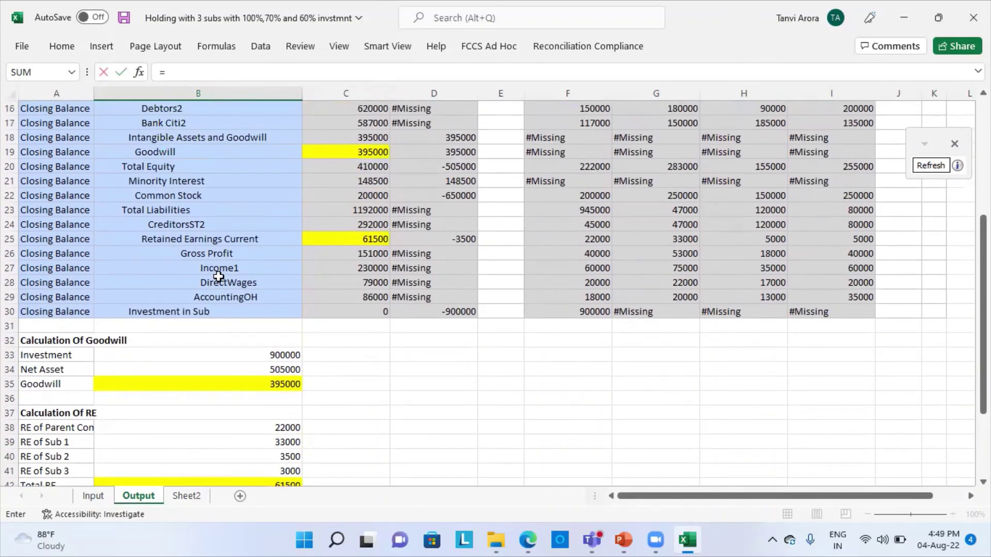
click(736, 239)
scroll(550, 396, down, 2)
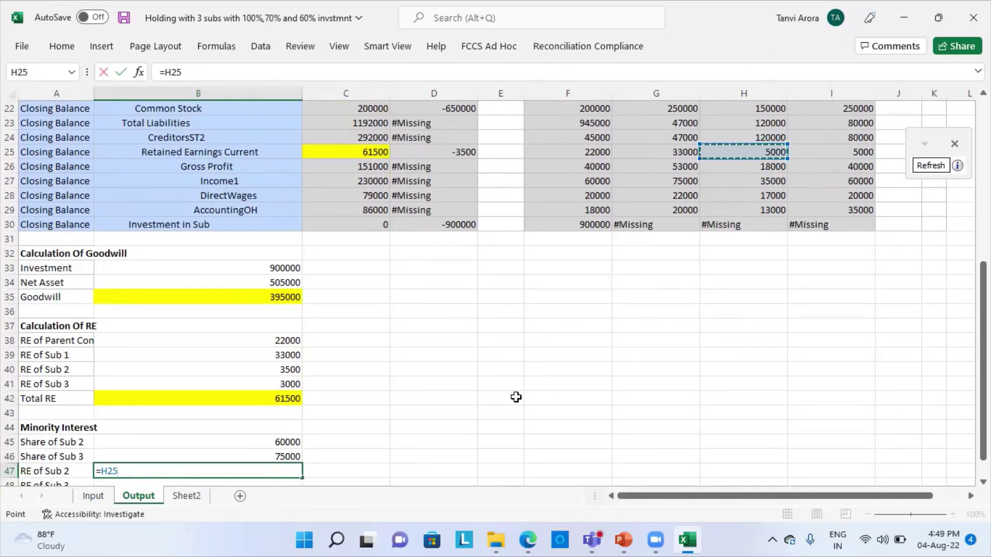
text(*)
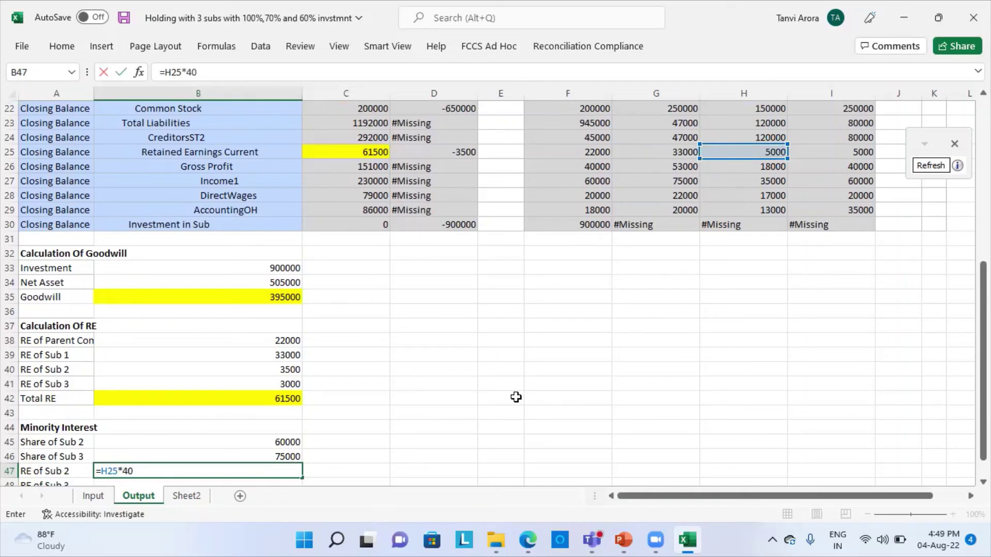
key(Return)
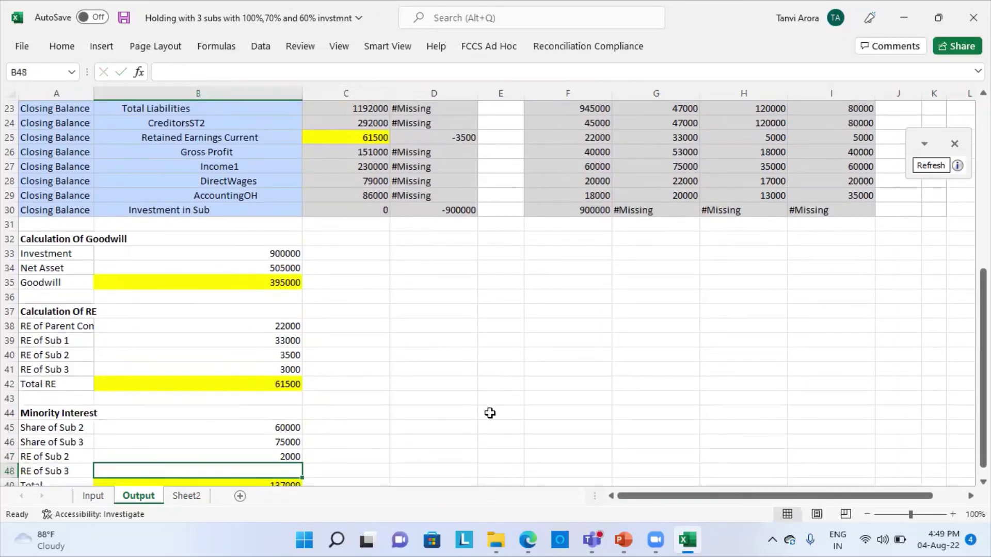
Calculate the minority's RE of Sub 3 in B48 from the third subsidiary's Retained Earnings Current with =I25*30%
text(=)
scroll(503, 410, up, 2)
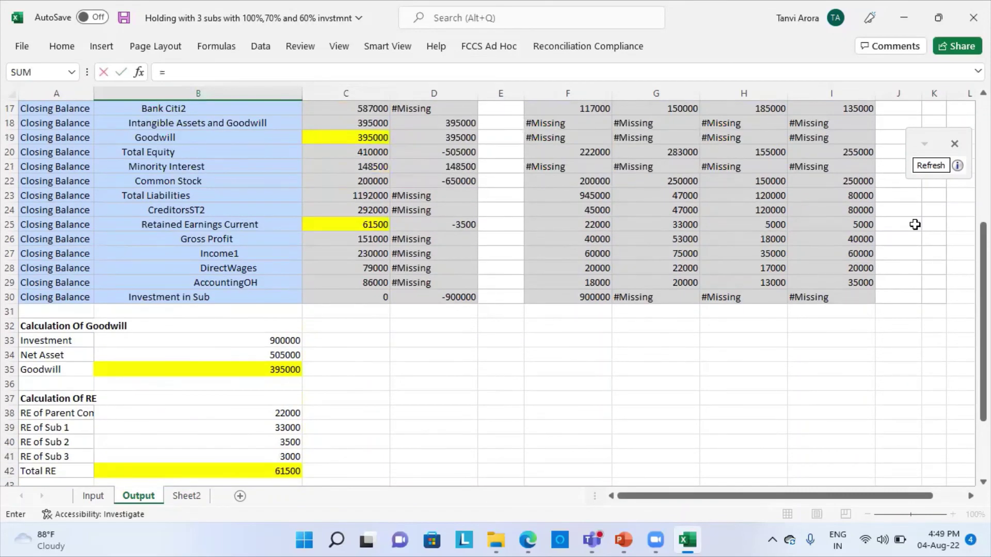
click(858, 223)
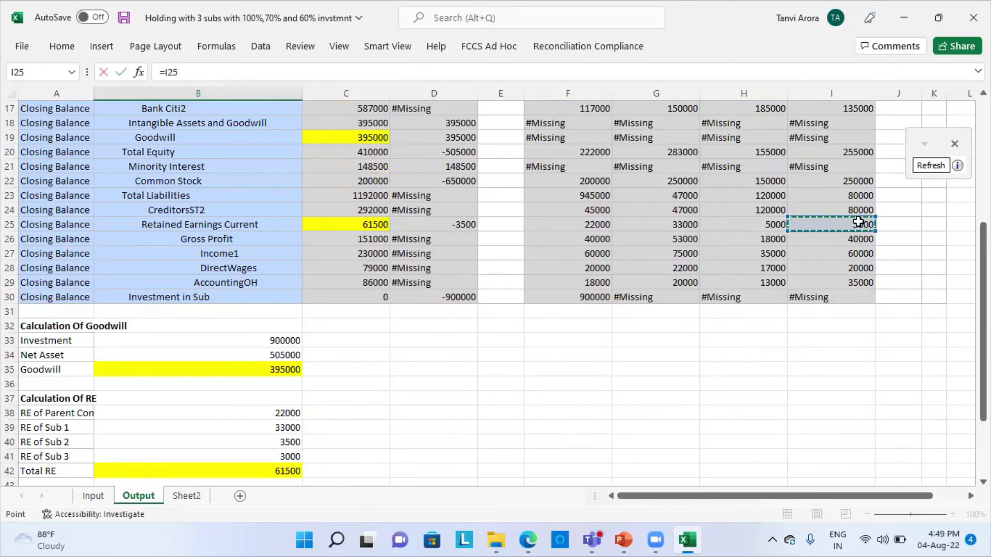
scroll(463, 436, down, 4)
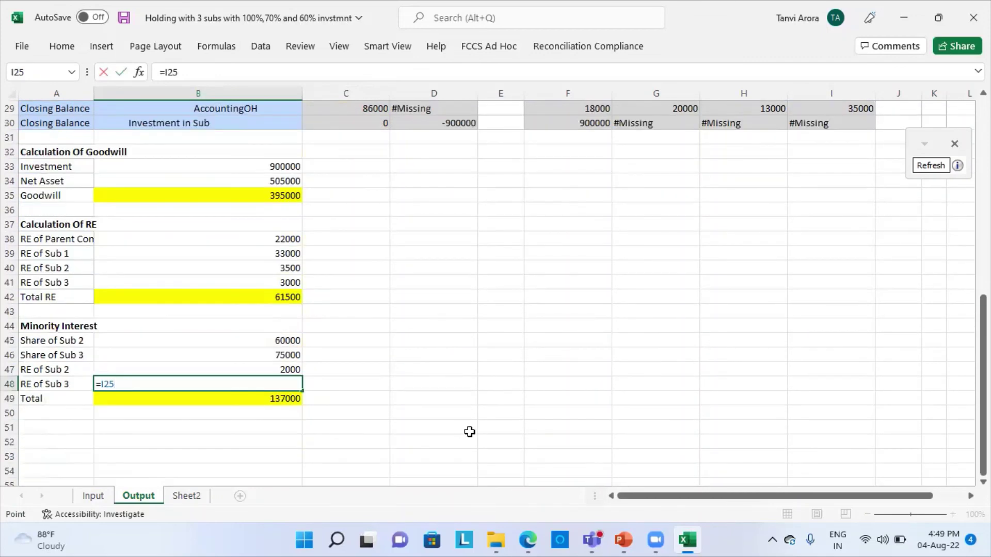
text(*30%)
key(Return)
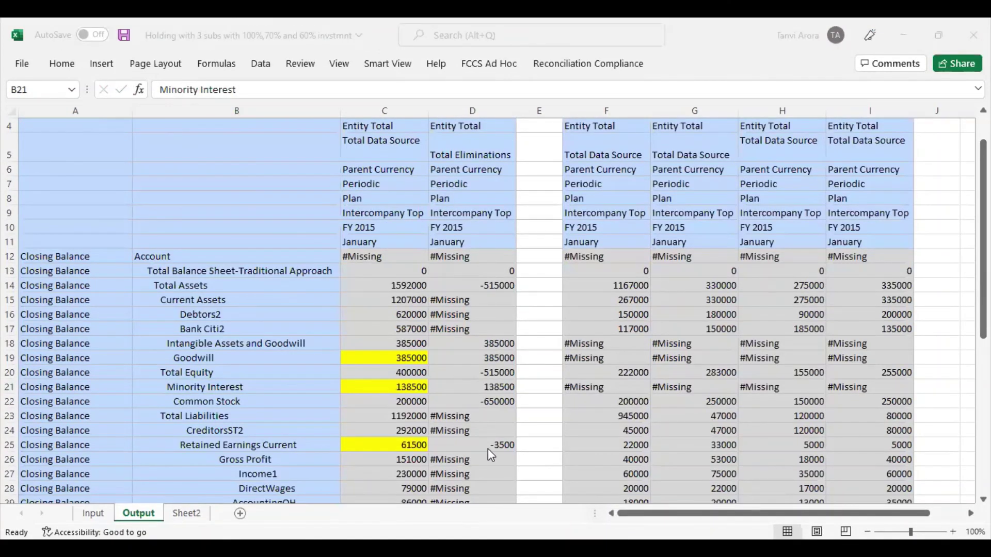
Compare the Minority Interest total in B49 with TotalN100's consolidated Minority Interest in C21 and review the balances across the entity columns
scroll(490, 455, down, 5)
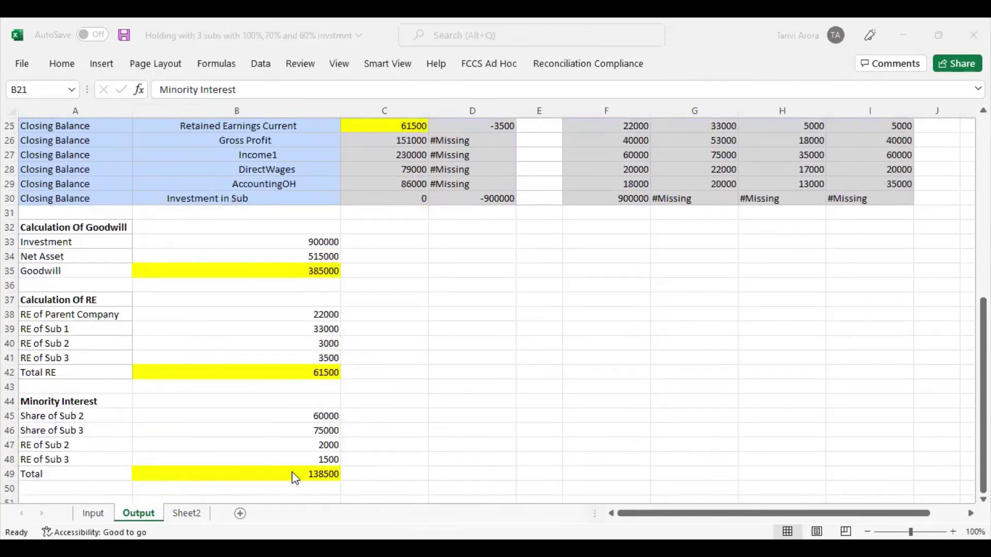
scroll(461, 413, up, 4)
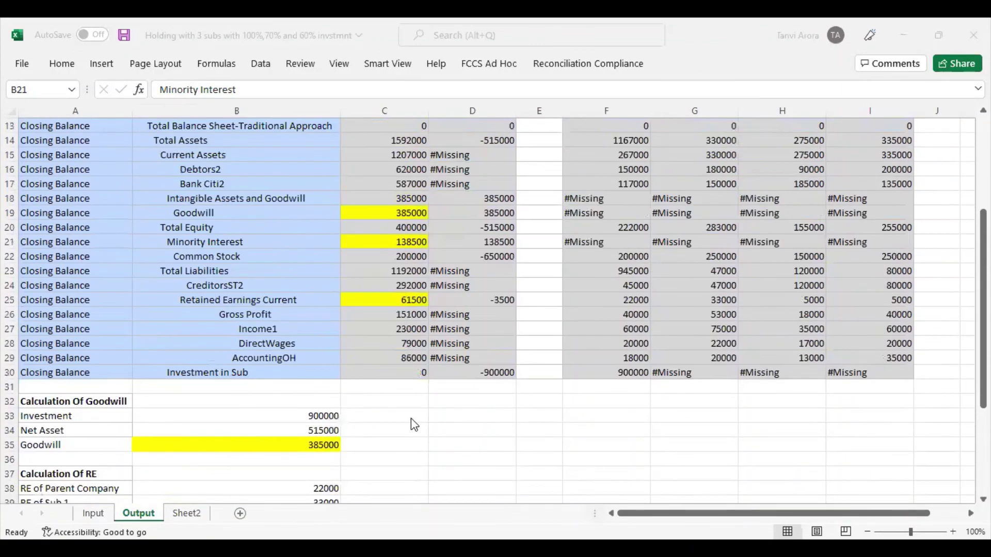
click(370, 242)
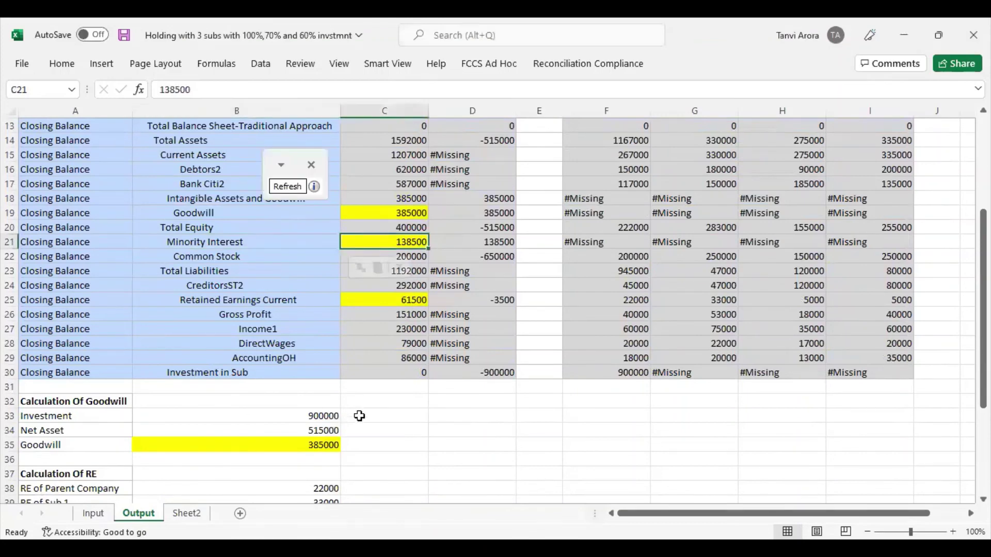
scroll(416, 417, up, 3)
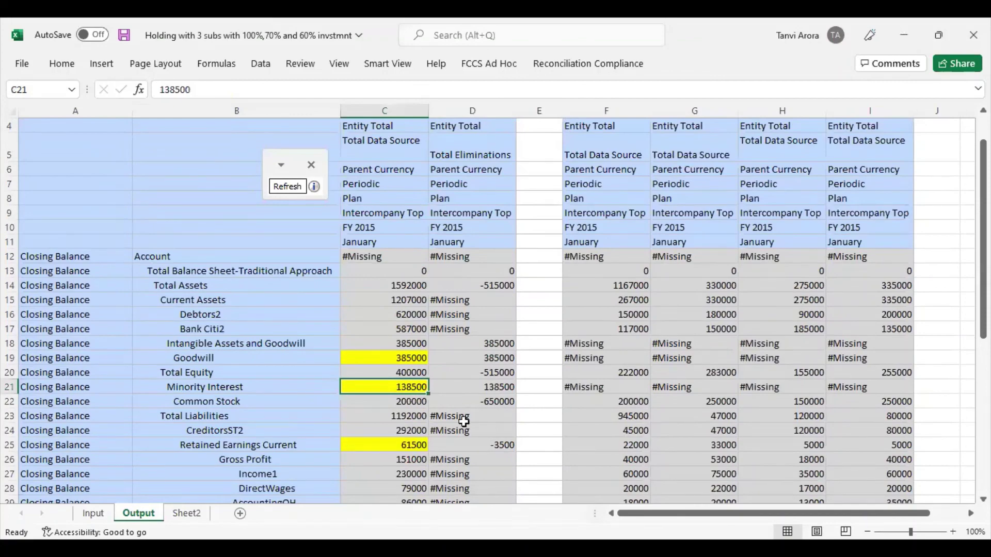
scroll(439, 401, down, 2)
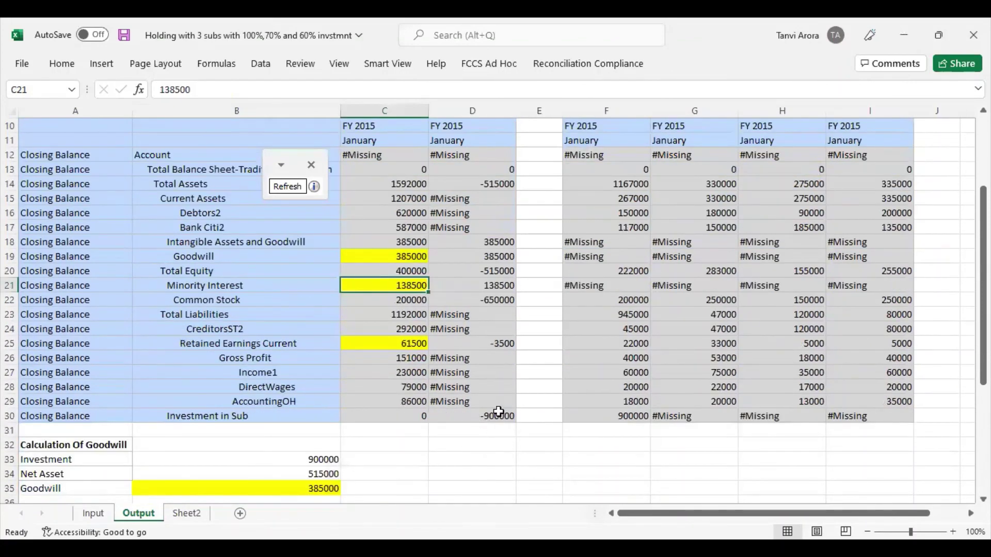
scroll(542, 392, up, 1)
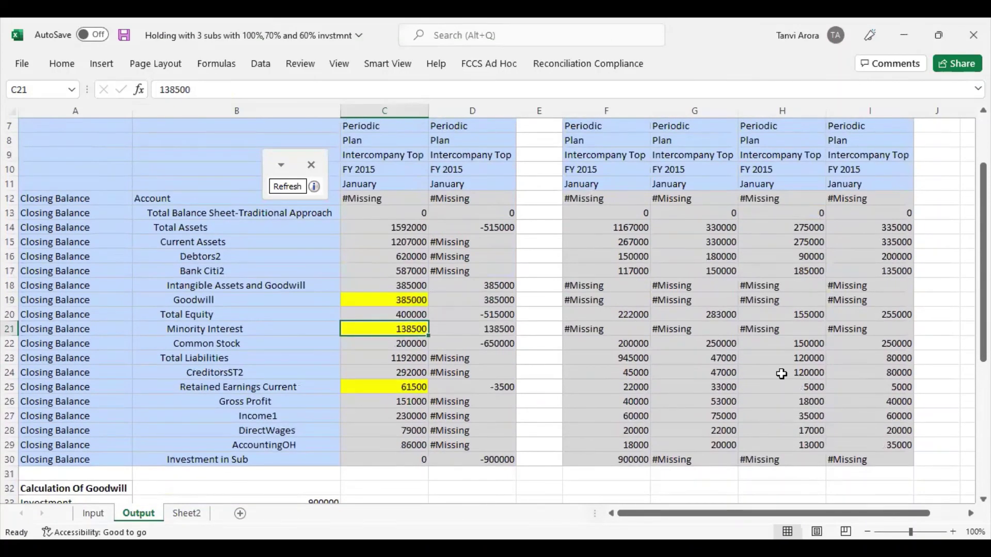
scroll(738, 408, up, 3)
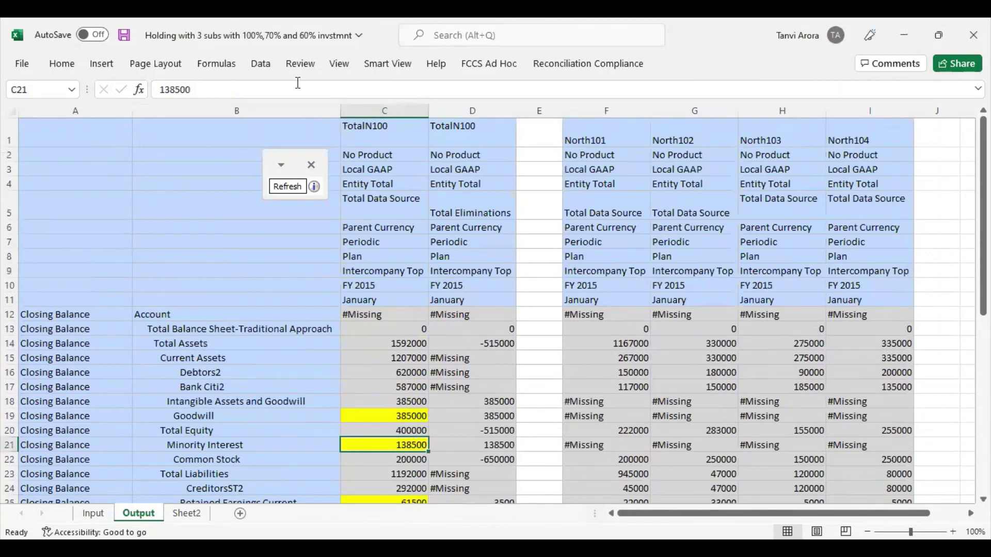